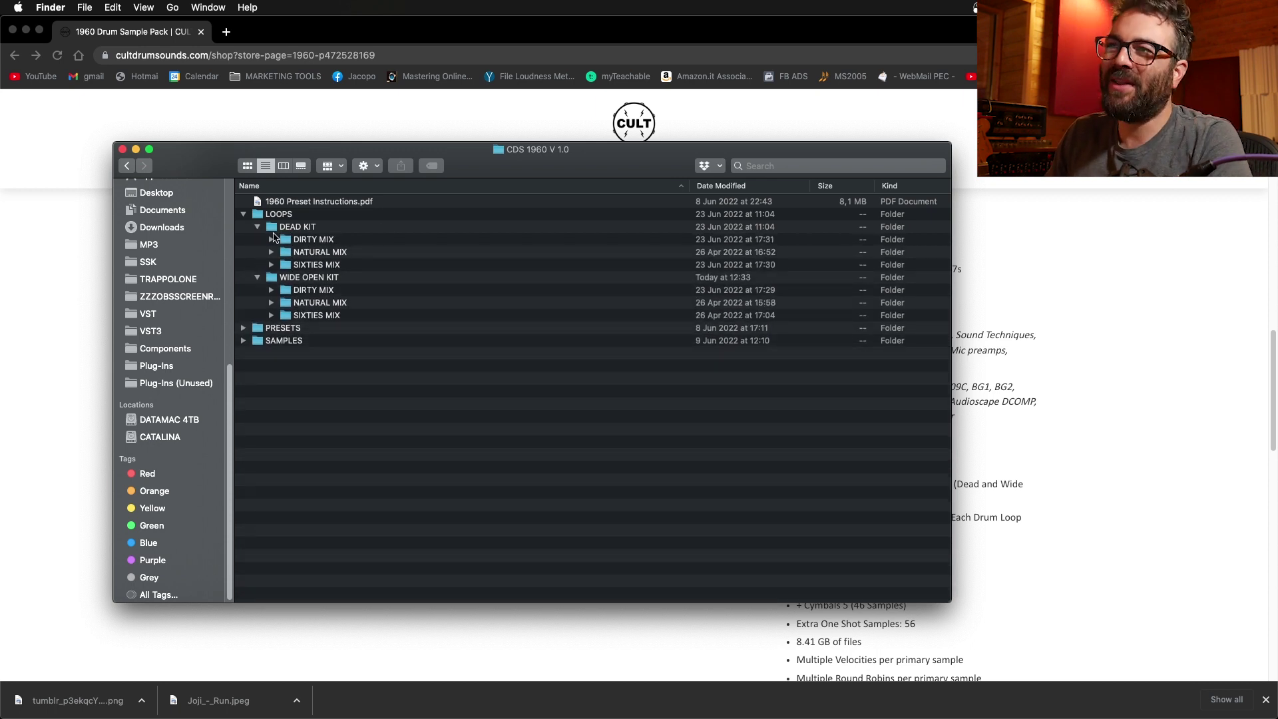
Step: Collapse the DEAD KIT and WIDE OPEN KIT loop folders and look through the PRESETS folder, including ABLETON 11 and BATTERY 4
click(257, 227)
click(259, 239)
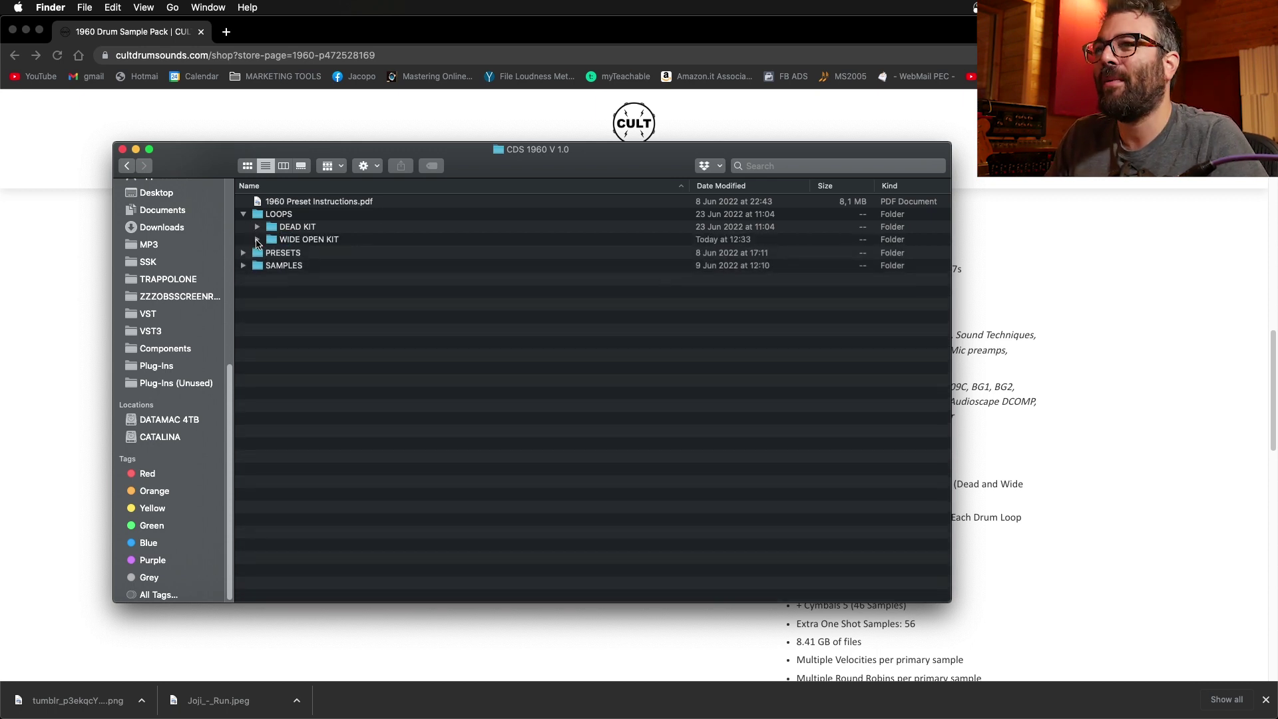
click(244, 252)
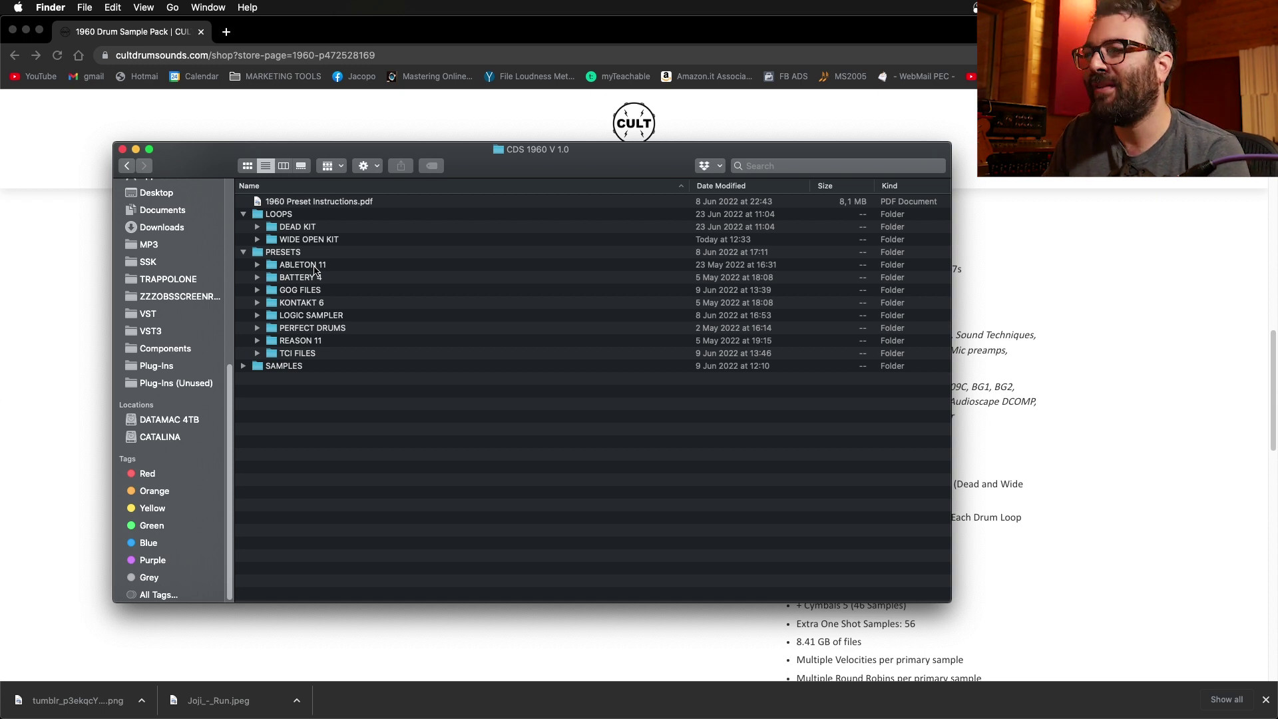
click(256, 265)
click(256, 265)
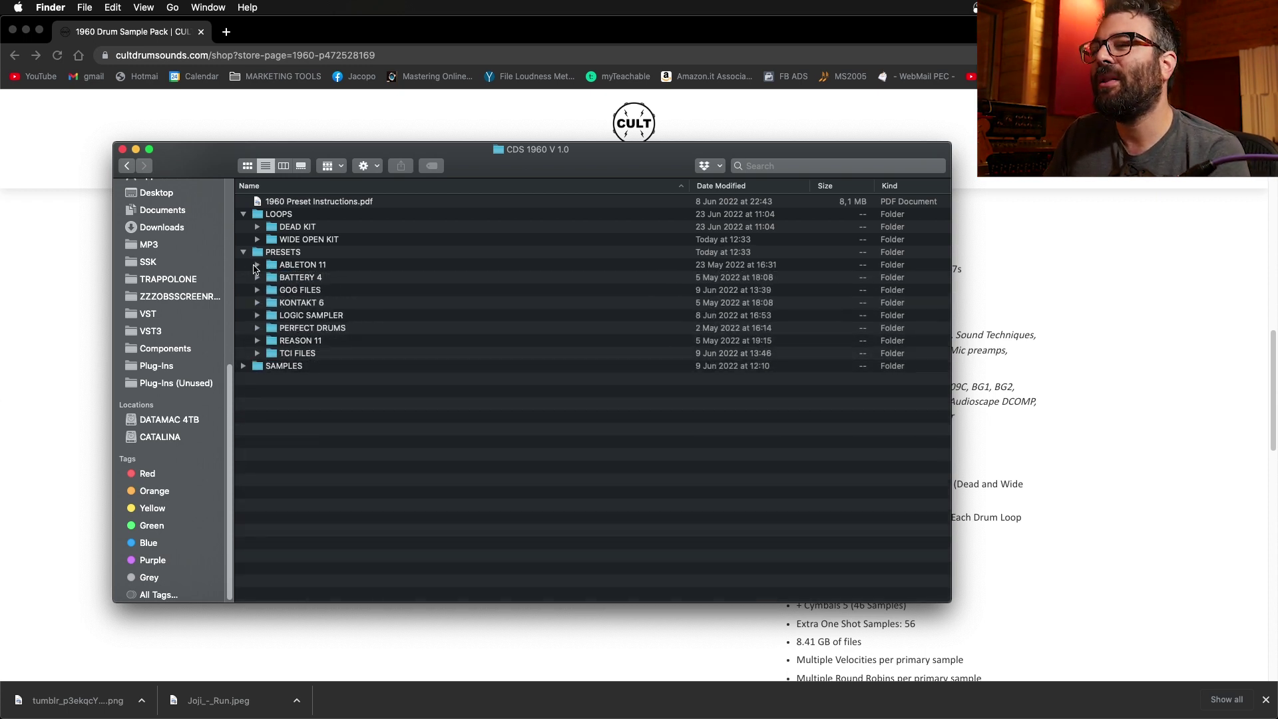
click(257, 278)
click(257, 278)
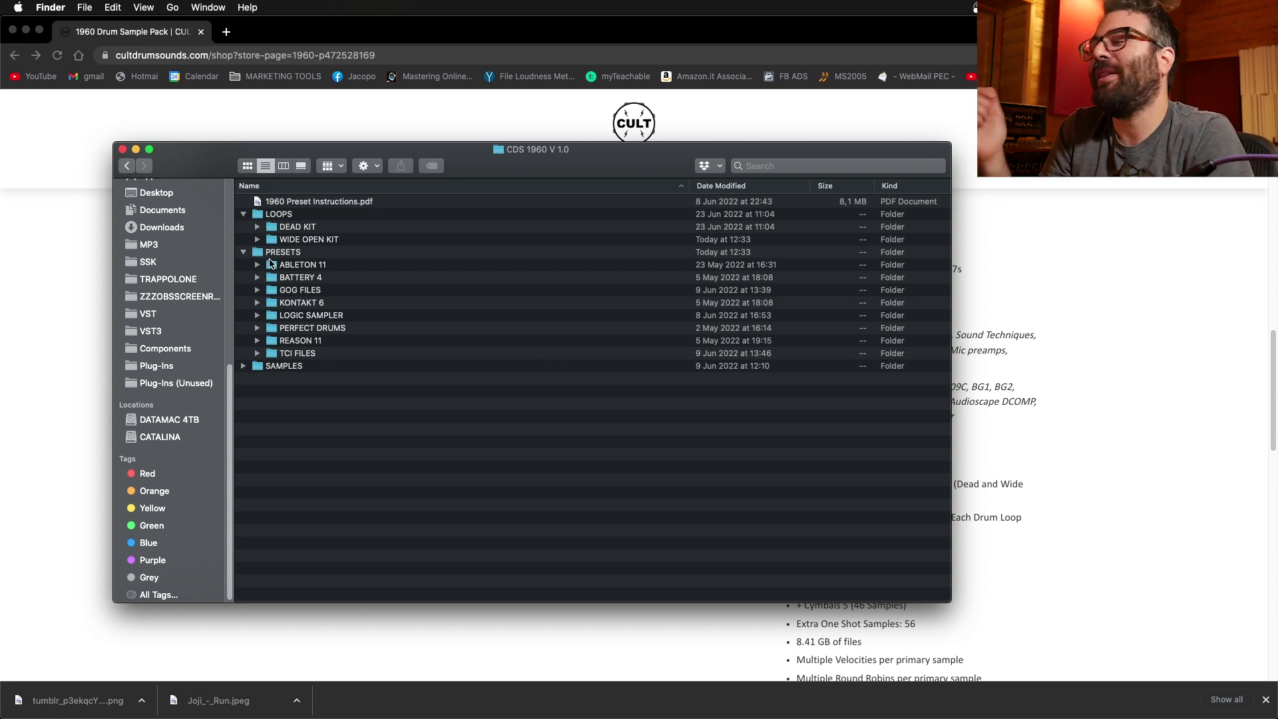
Step: Expand the SAMPLES folder down to the SIXTIES CRASH files inside CYMBALS
click(245, 367)
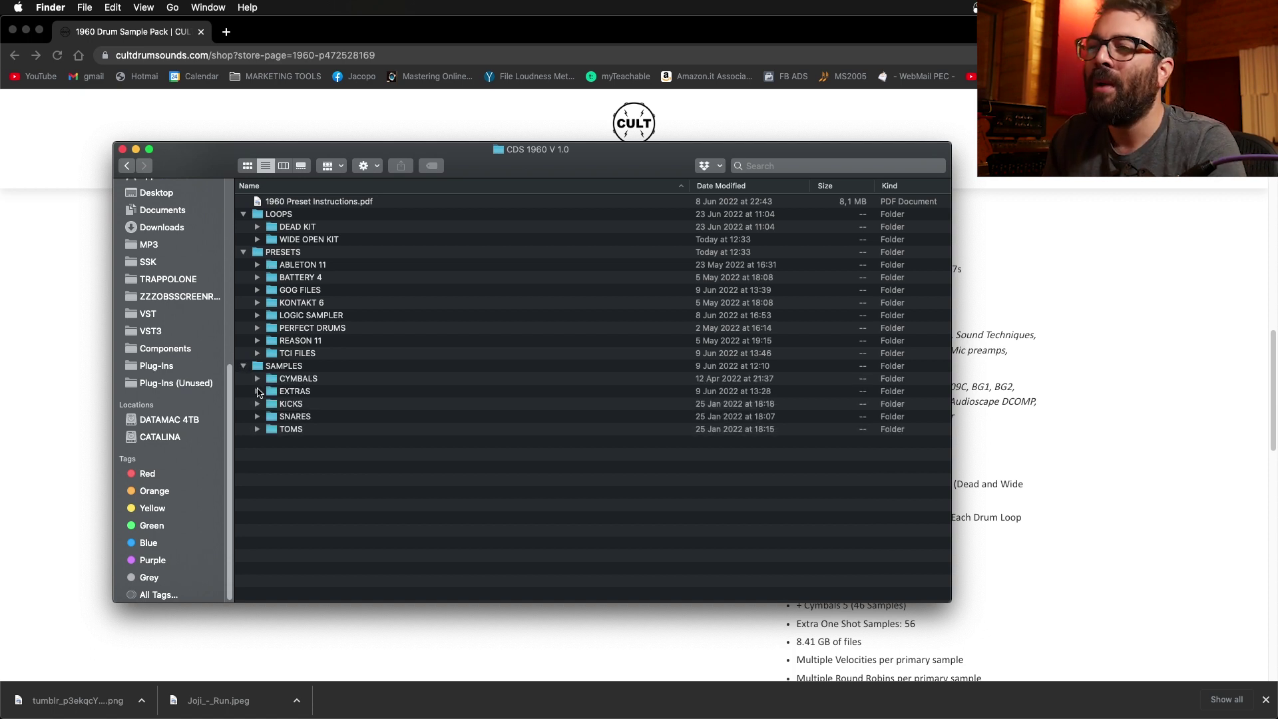
click(254, 379)
click(256, 379)
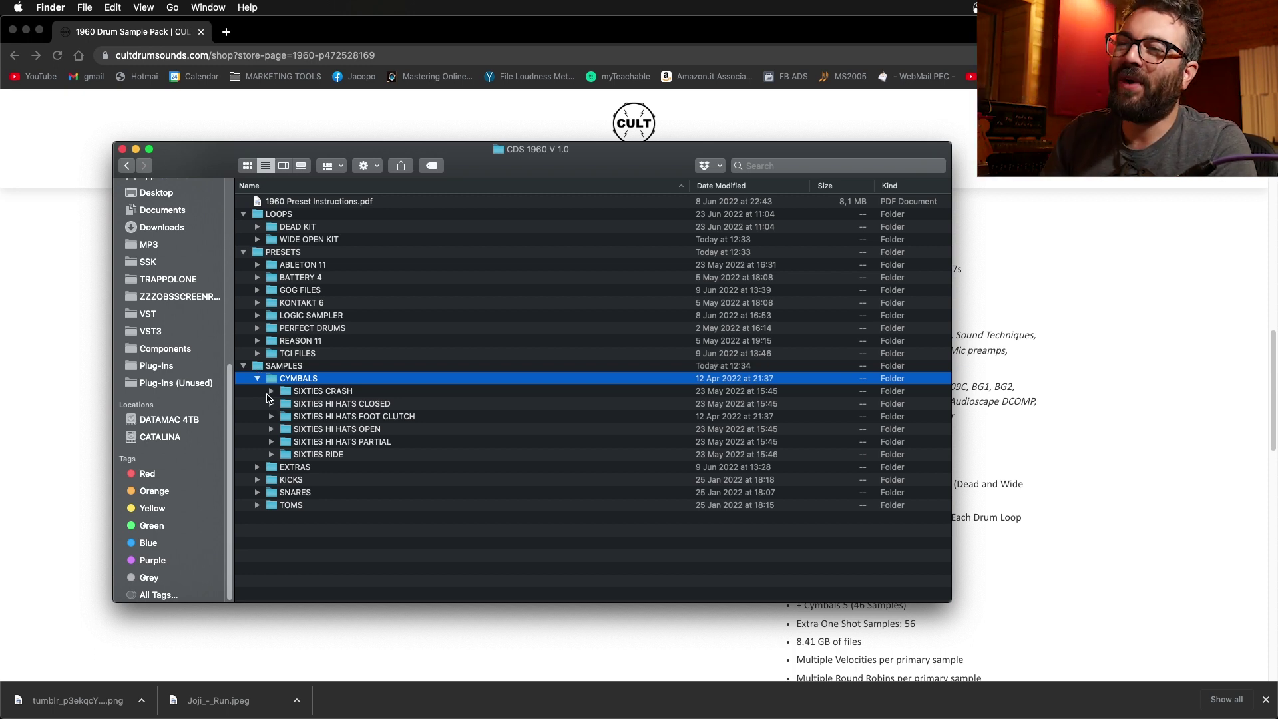
click(269, 394)
Step: Switch to Ableton Live and place the start position at bar 17 on the 70-BEAT A drum track
mouse_move(452, 717)
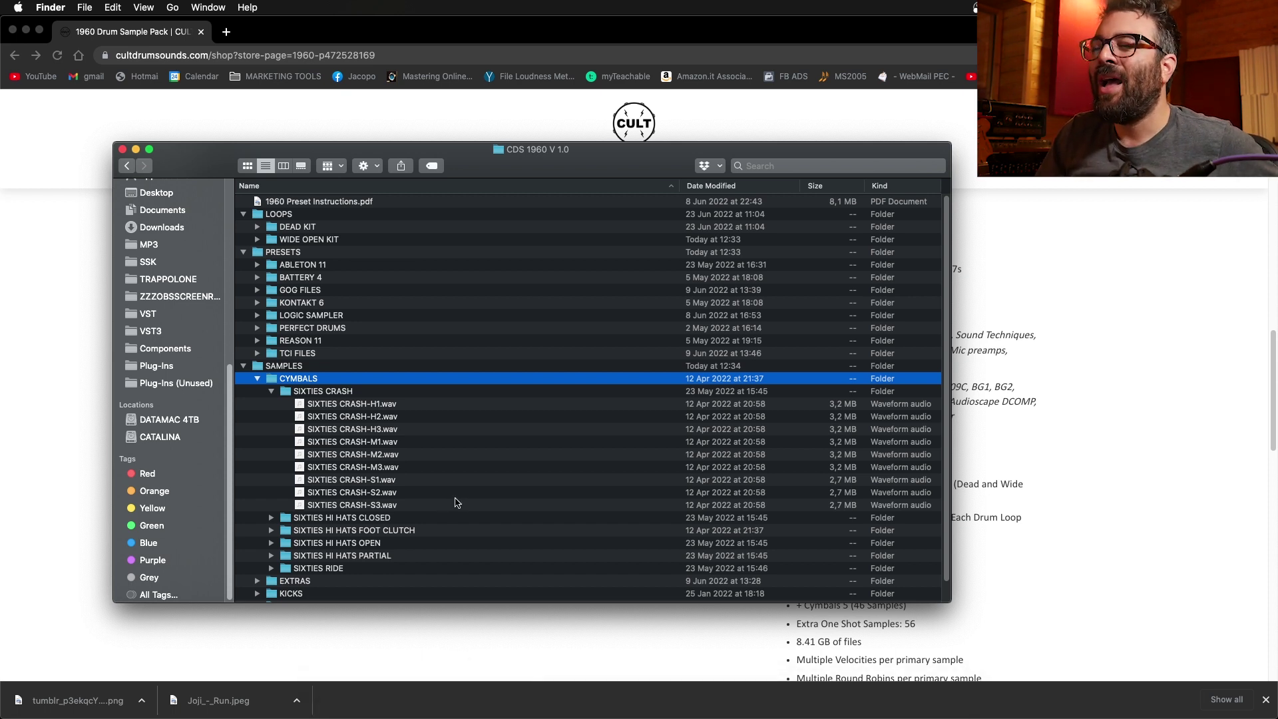
click(558, 707)
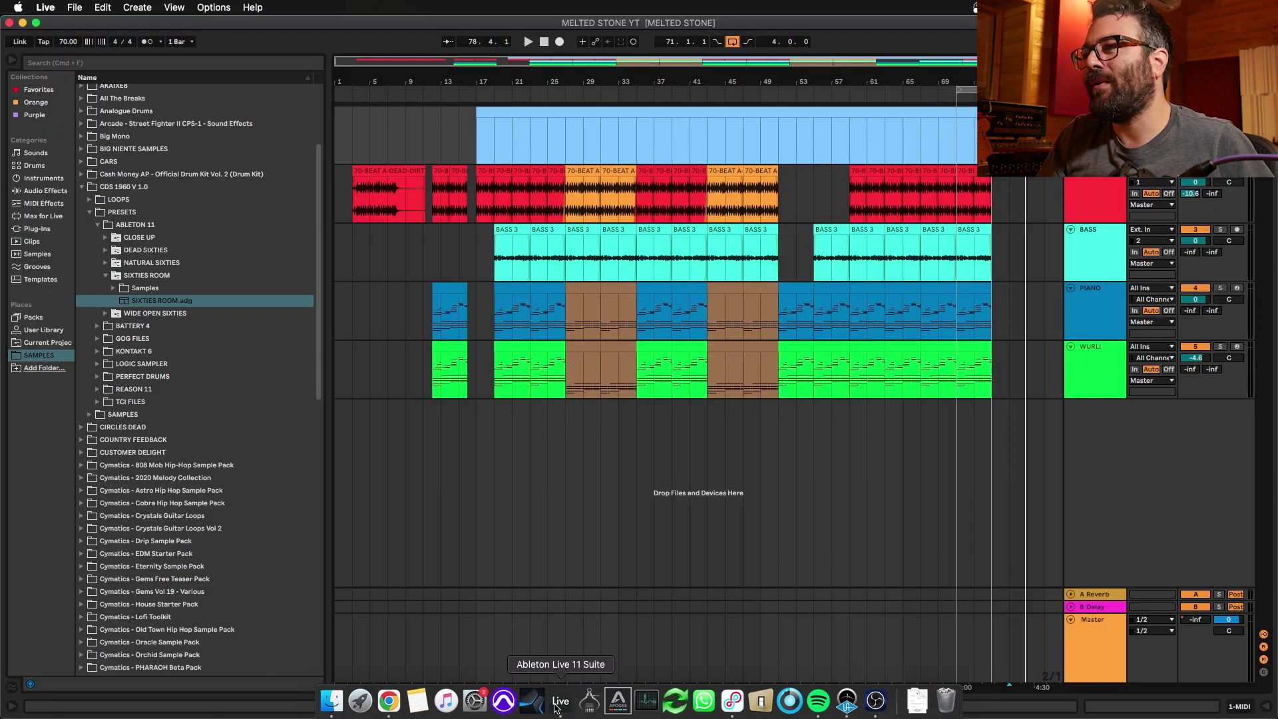
click(476, 200)
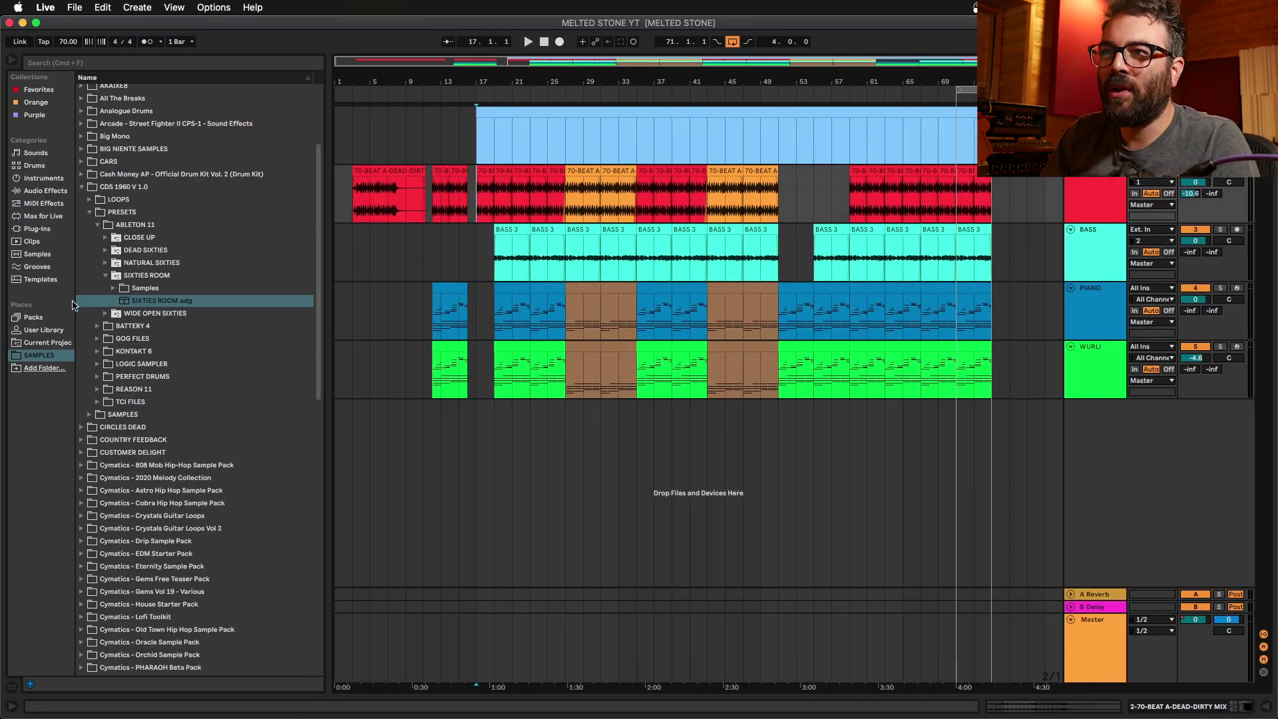
Step: Collapse the SIXTIES ROOM preset and examine the drum kits in the ABLETON 11 presets folder
click(106, 275)
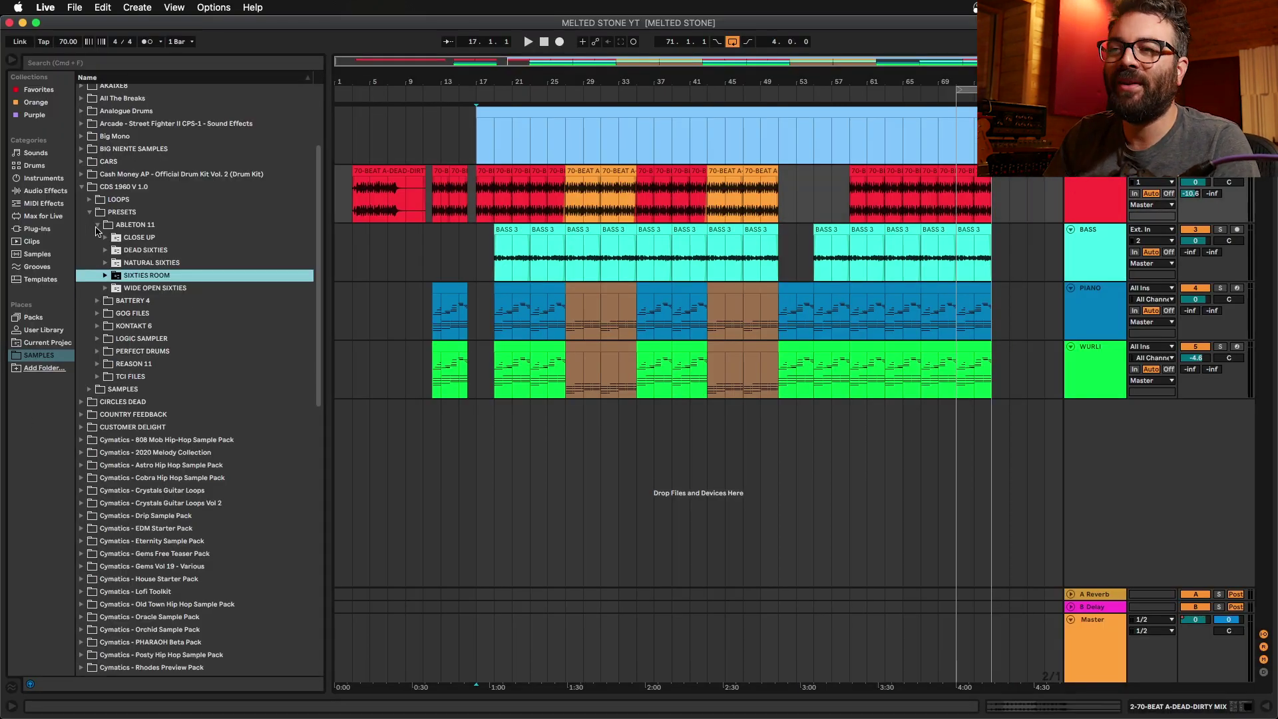
click(97, 225)
click(97, 225)
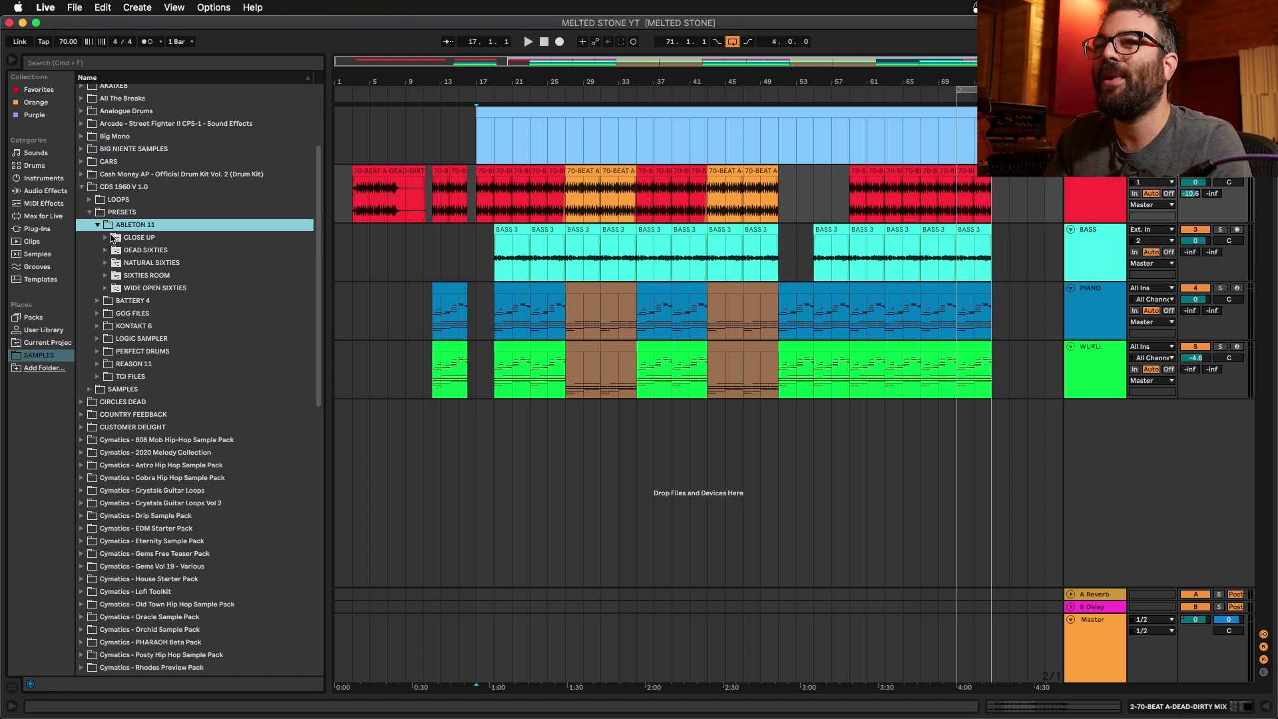
Step: Expand the CDS 1960 V 1.0 pack's LOOPS folder down to the DIRTY MIX files of the DEAD KIT
click(86, 190)
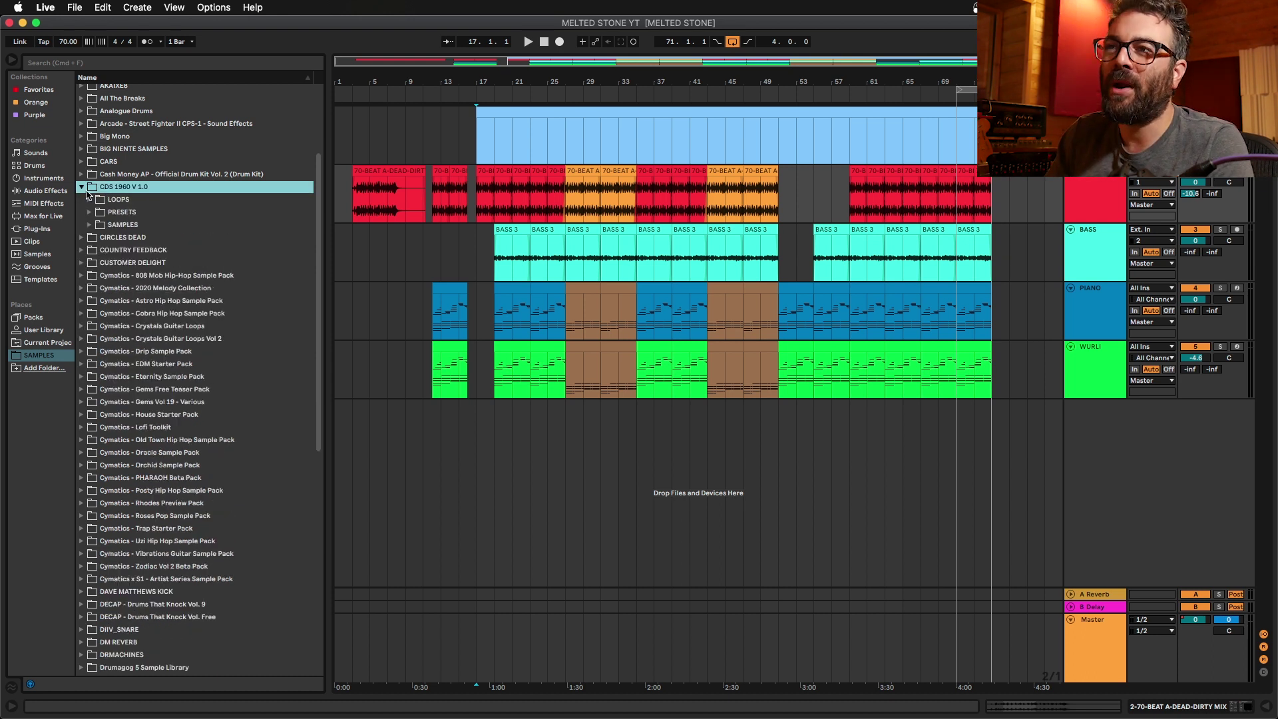
click(89, 200)
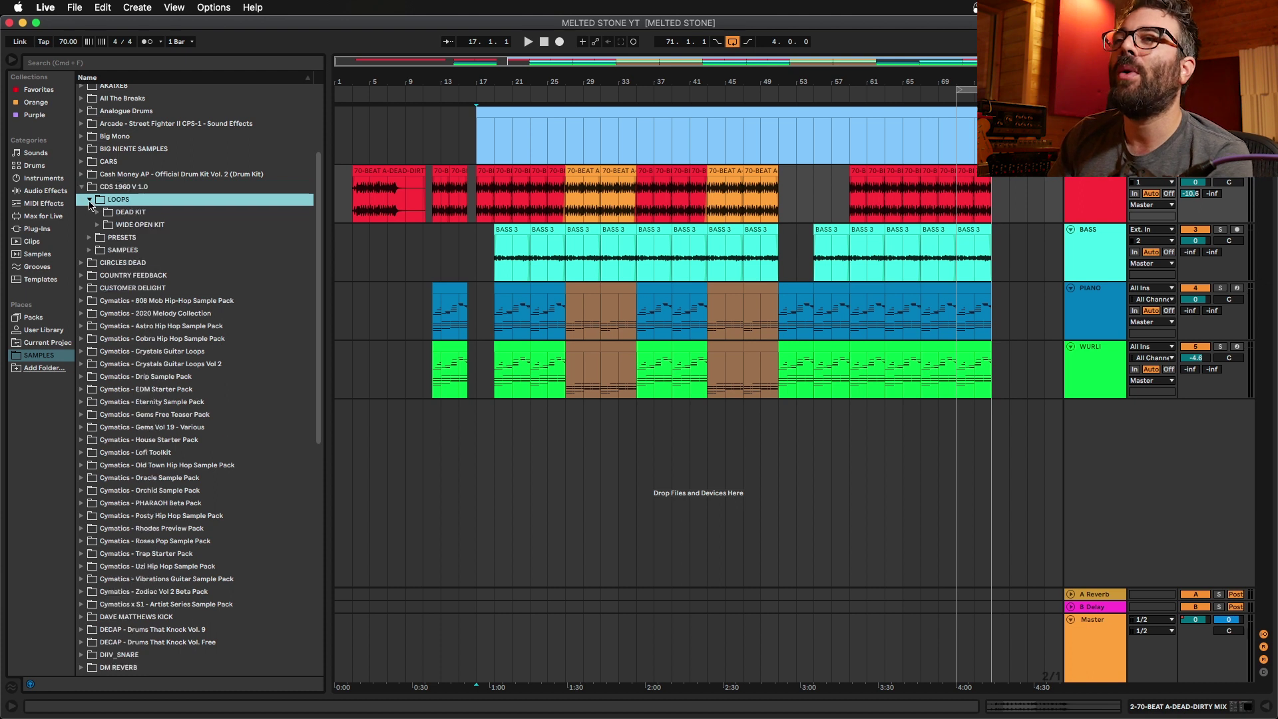
click(94, 213)
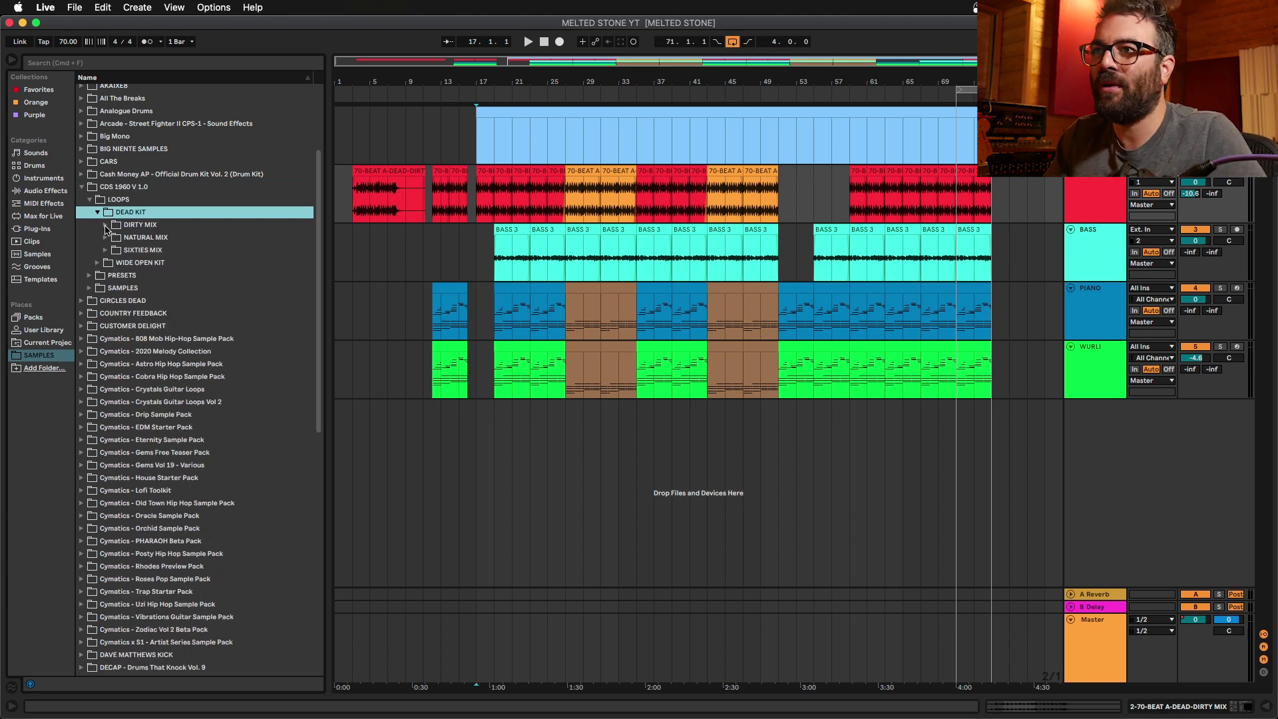
click(107, 225)
click(106, 225)
click(106, 225)
click(107, 225)
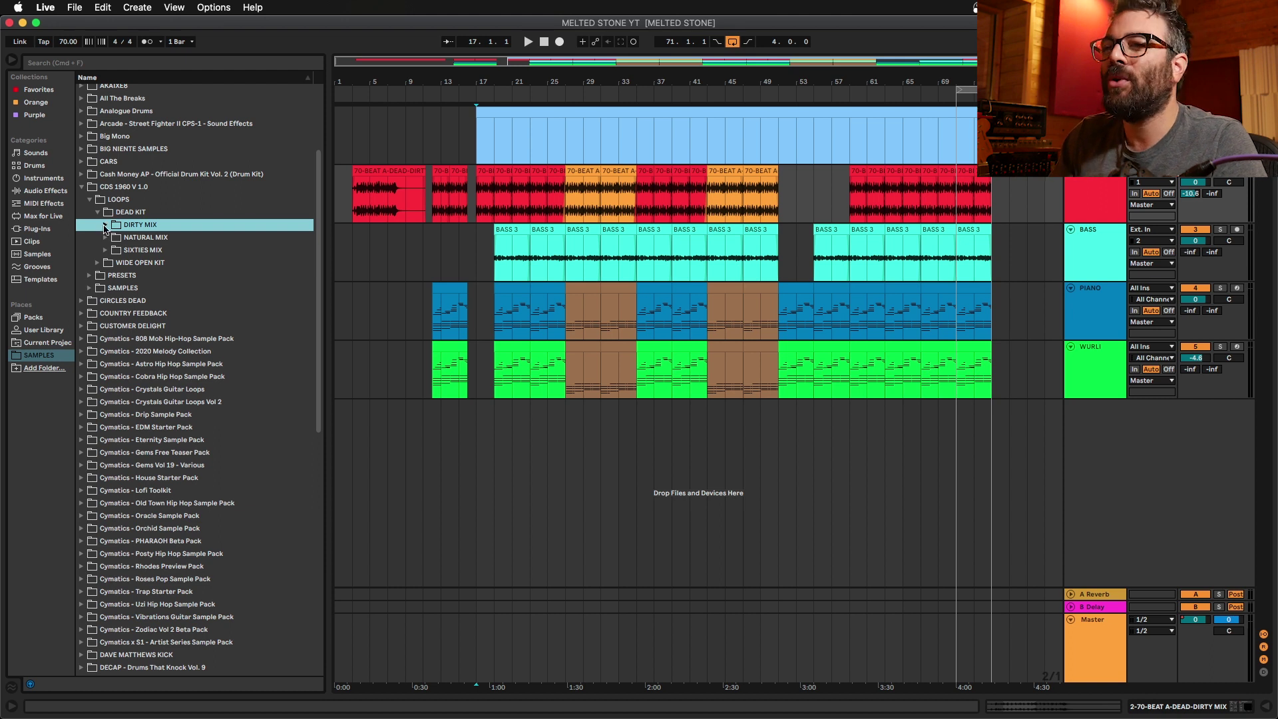
click(105, 226)
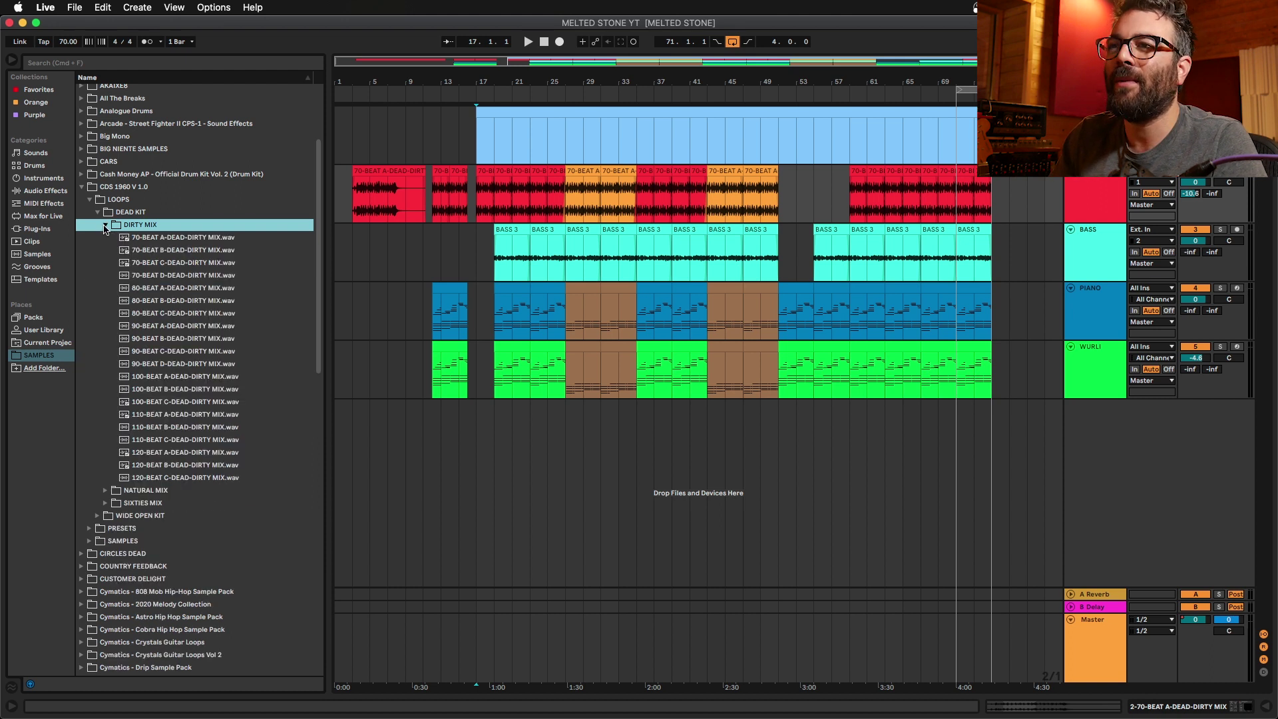
Step: Preview the 70-BEAT A, B and C loops of the dead kit's dirty mix
click(151, 238)
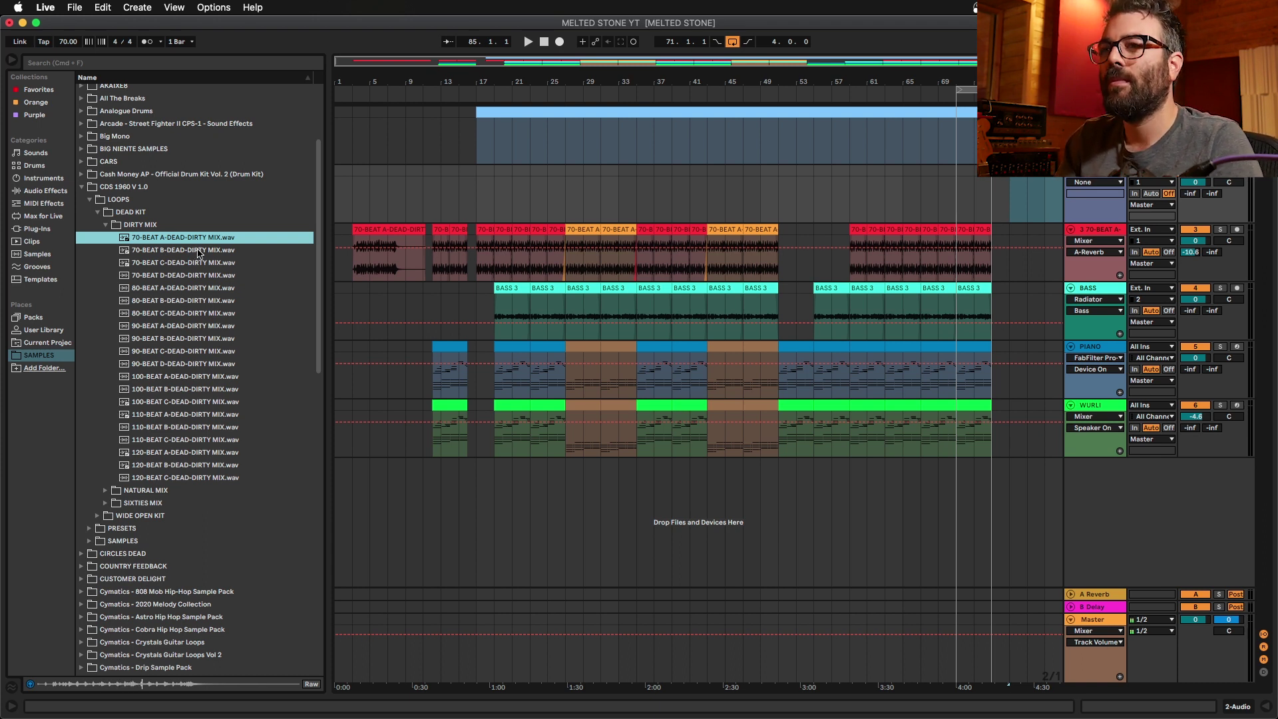
click(198, 251)
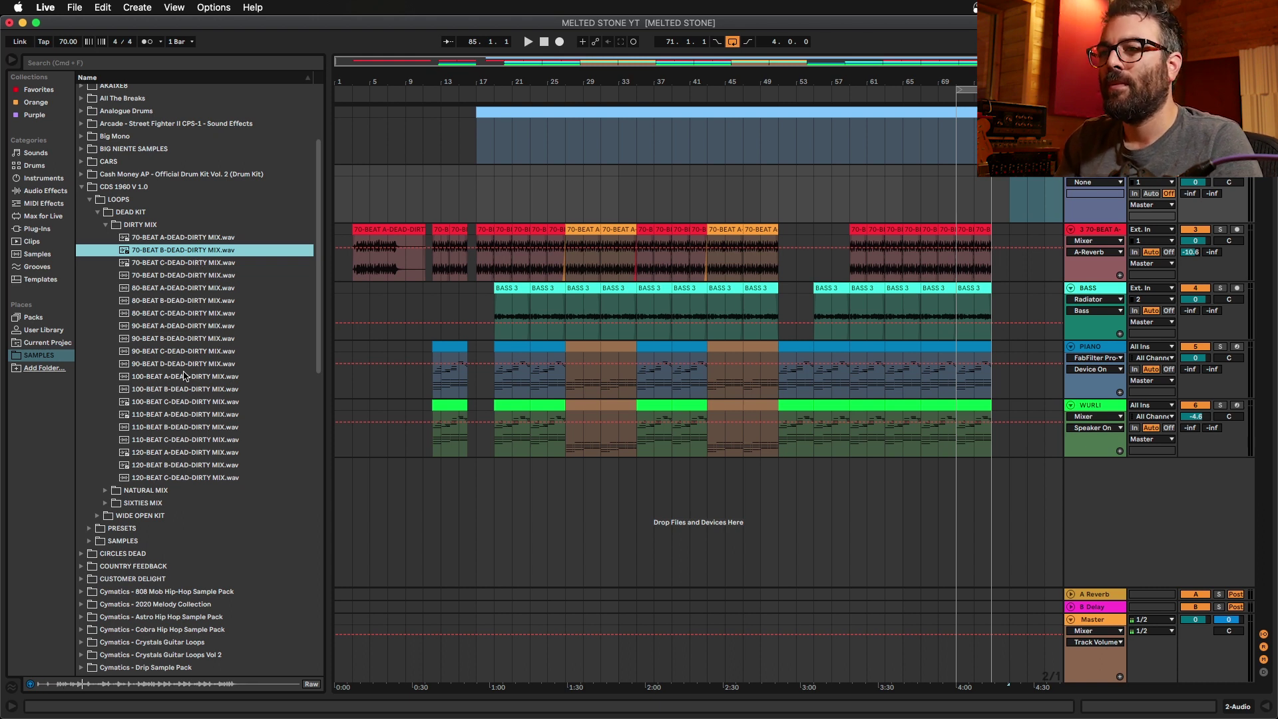
click(181, 267)
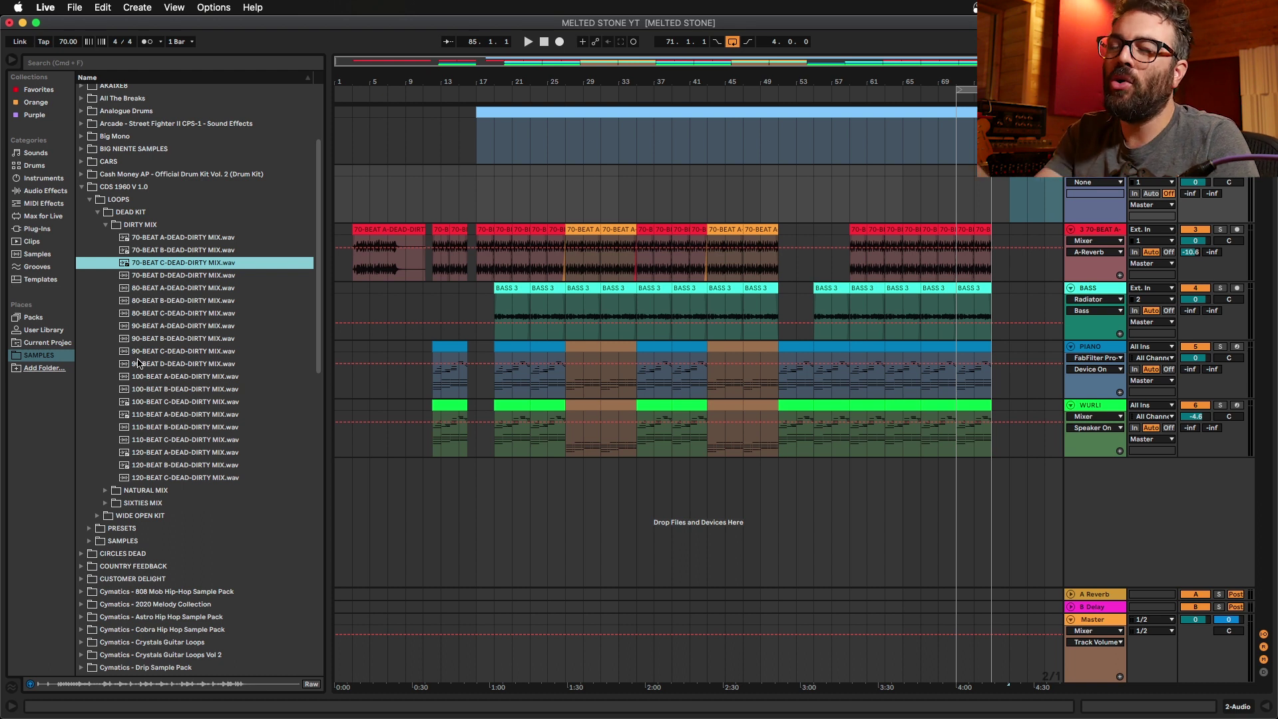
Step: Preview the 70-BEAT A loop in the dead kit's NATURAL MIX folder, leaving the dirty and natural mix folders collapsed
click(108, 224)
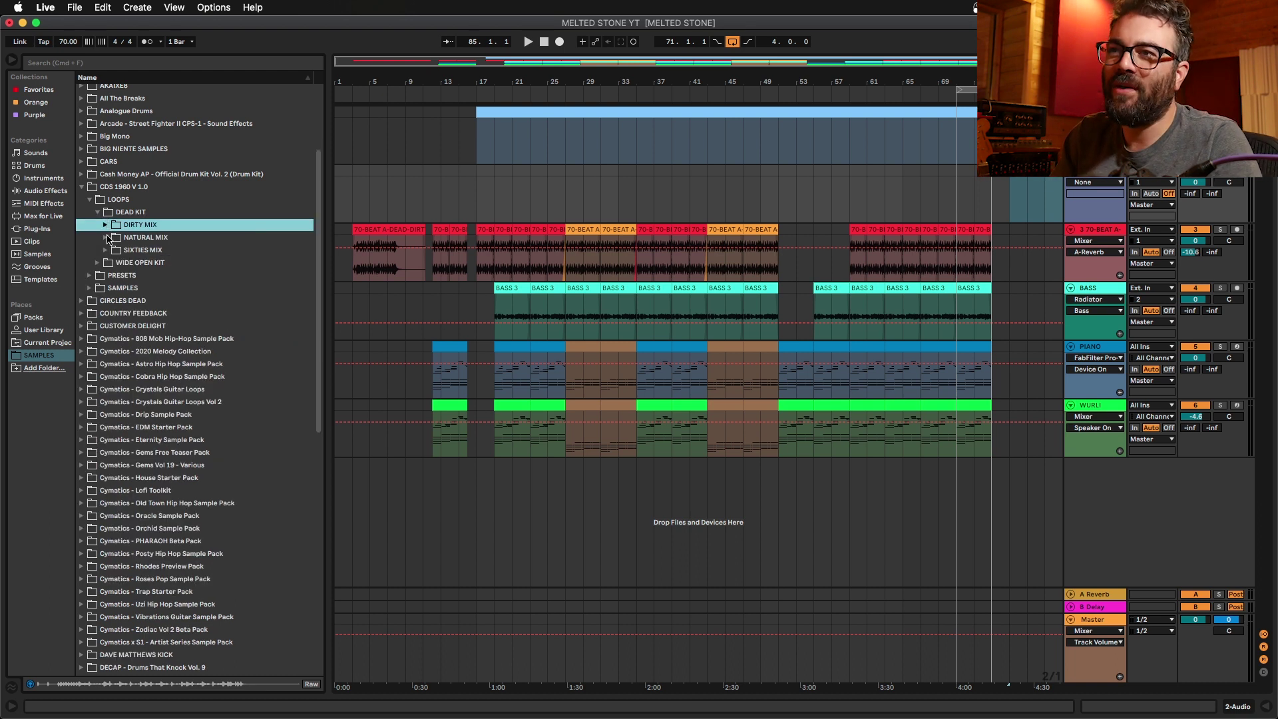
click(106, 238)
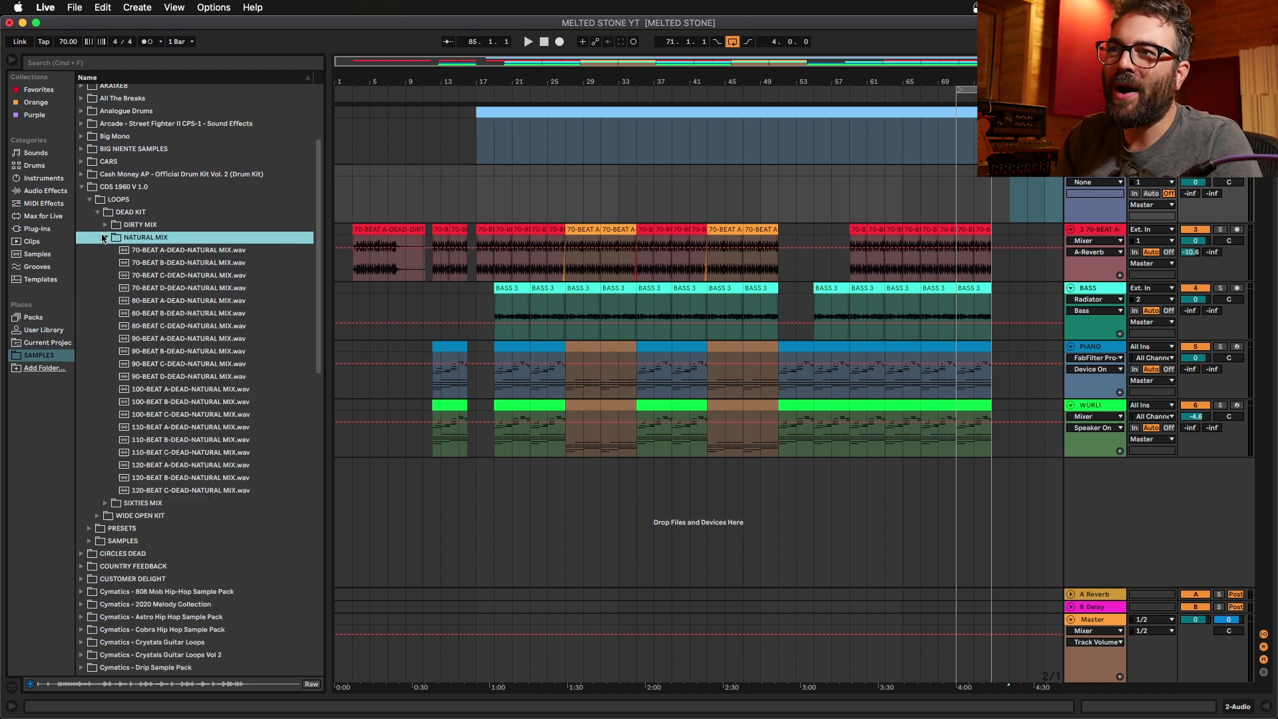
click(164, 255)
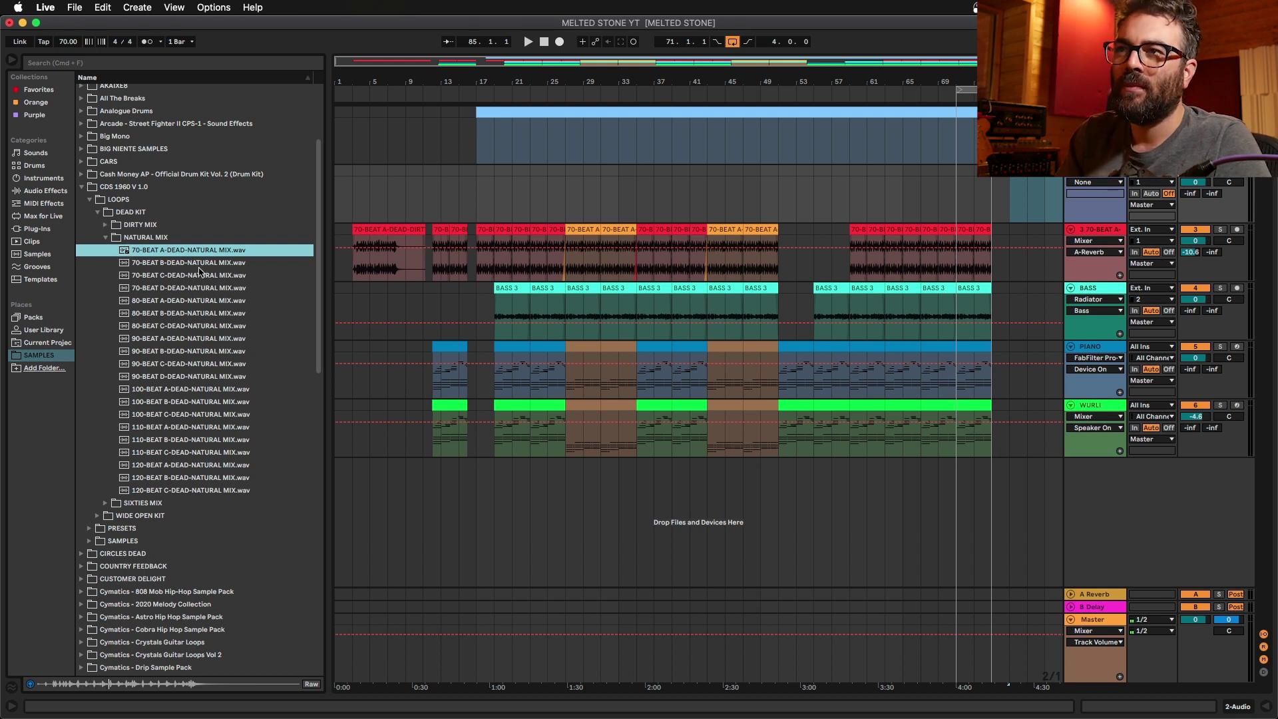
click(106, 238)
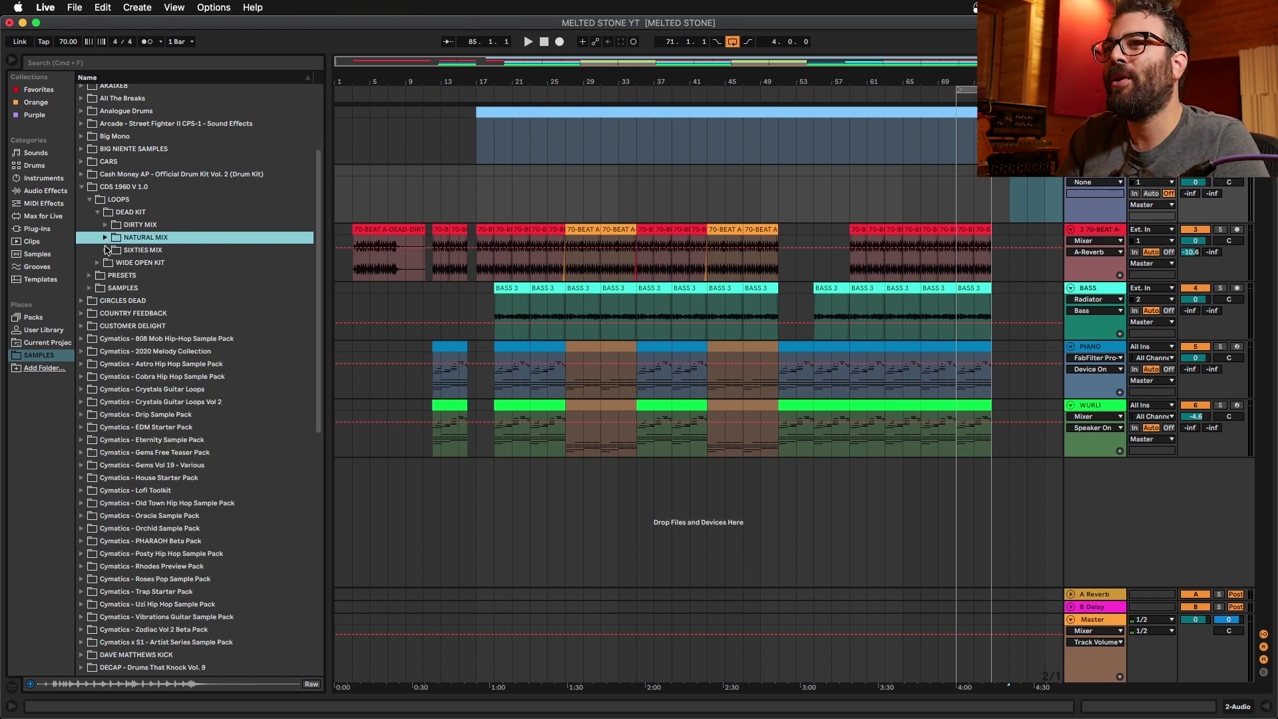
Step: Preview the 70-BEAT A loop in the dead kit's SIXTIES MIX folder and collapse that folder
click(107, 249)
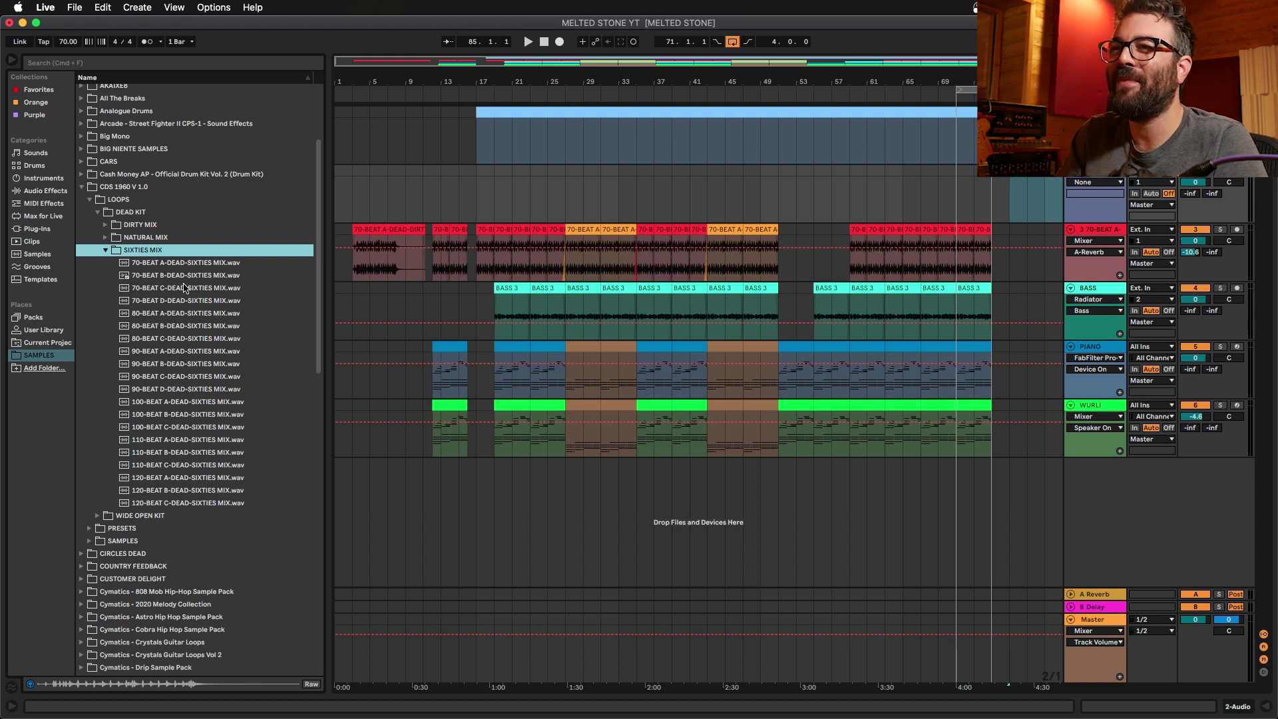
click(170, 263)
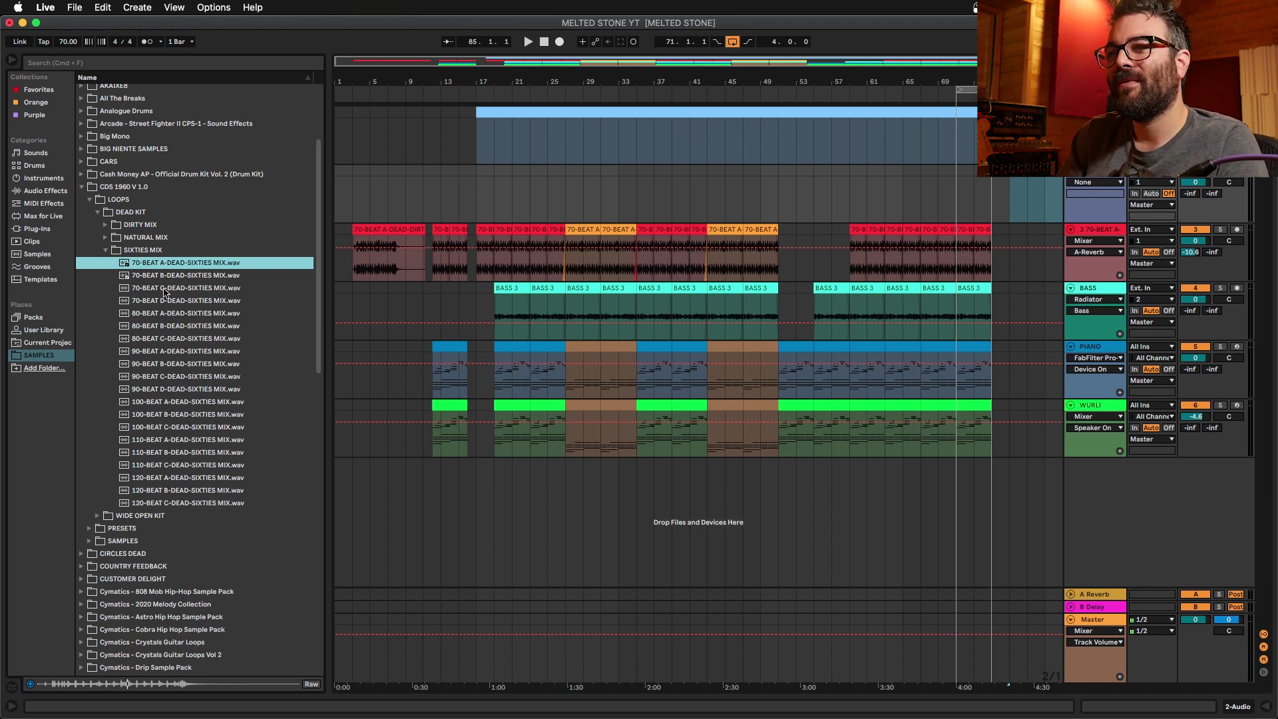
click(105, 250)
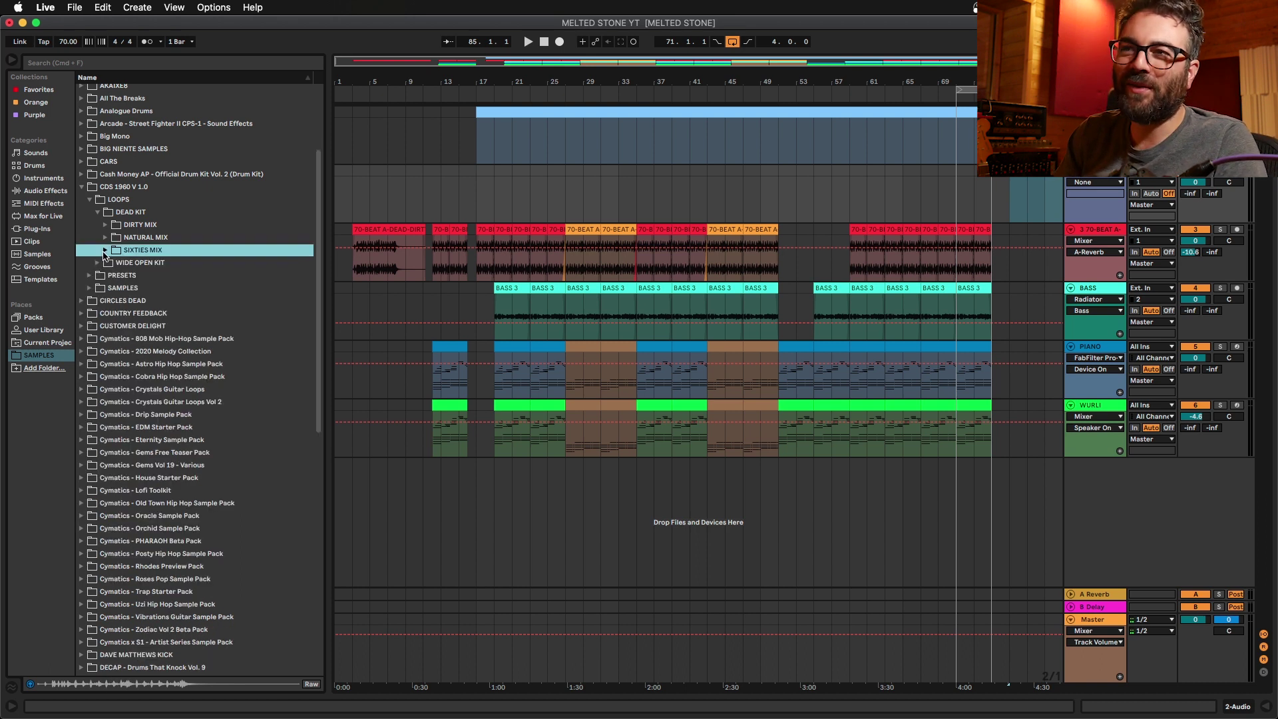
Step: Open the WIDE OPEN KIT's DIRTY MIX folder and preview its 80-BEAT A and 110-BEAT A loops
click(97, 264)
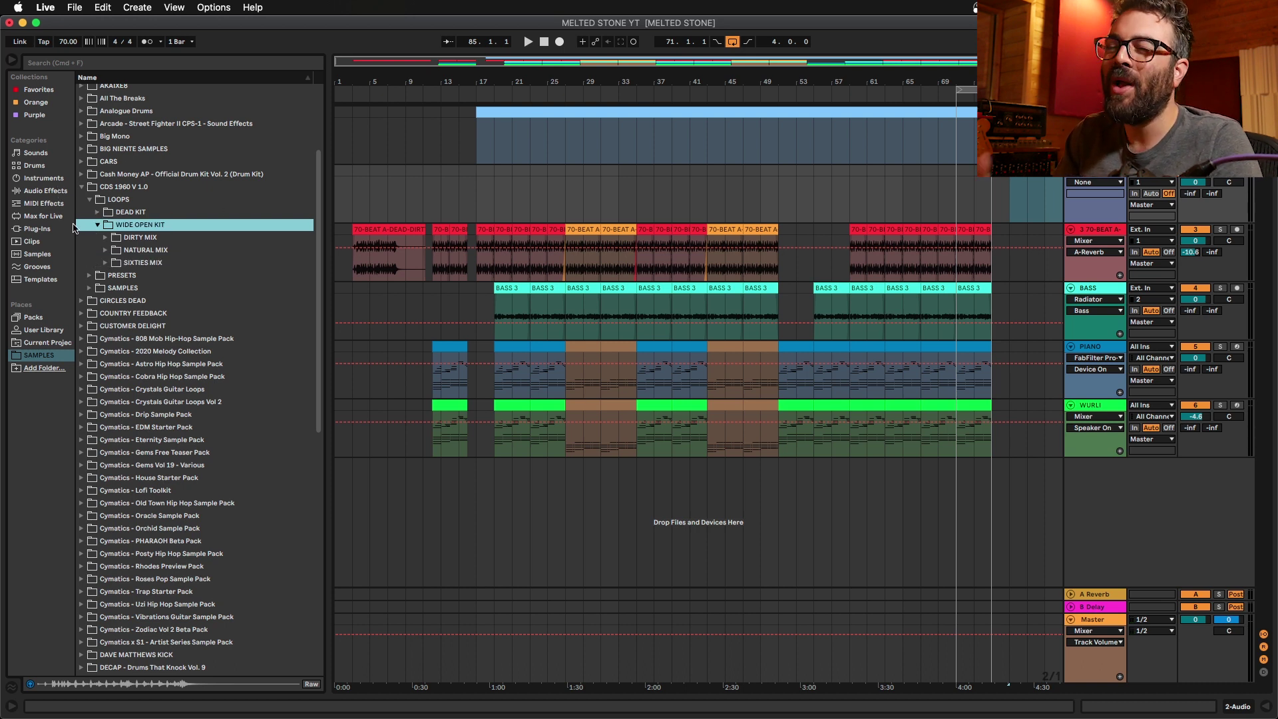
click(105, 238)
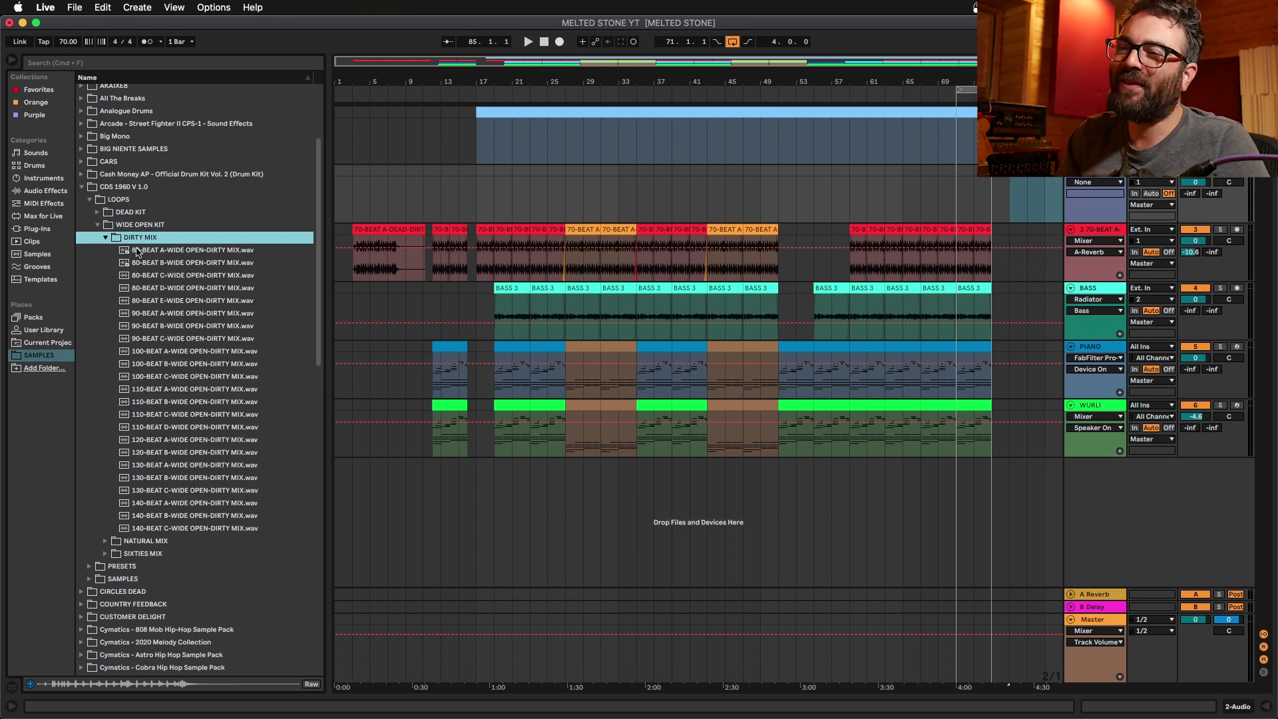
click(137, 251)
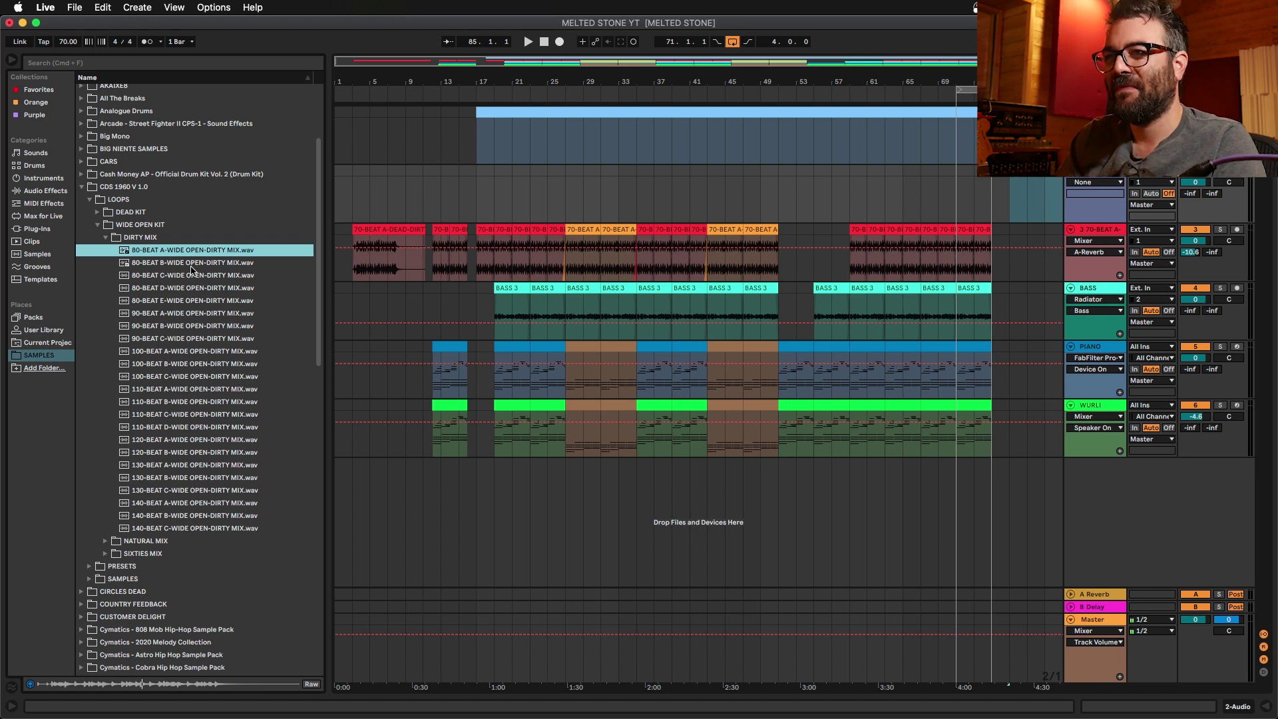
click(198, 390)
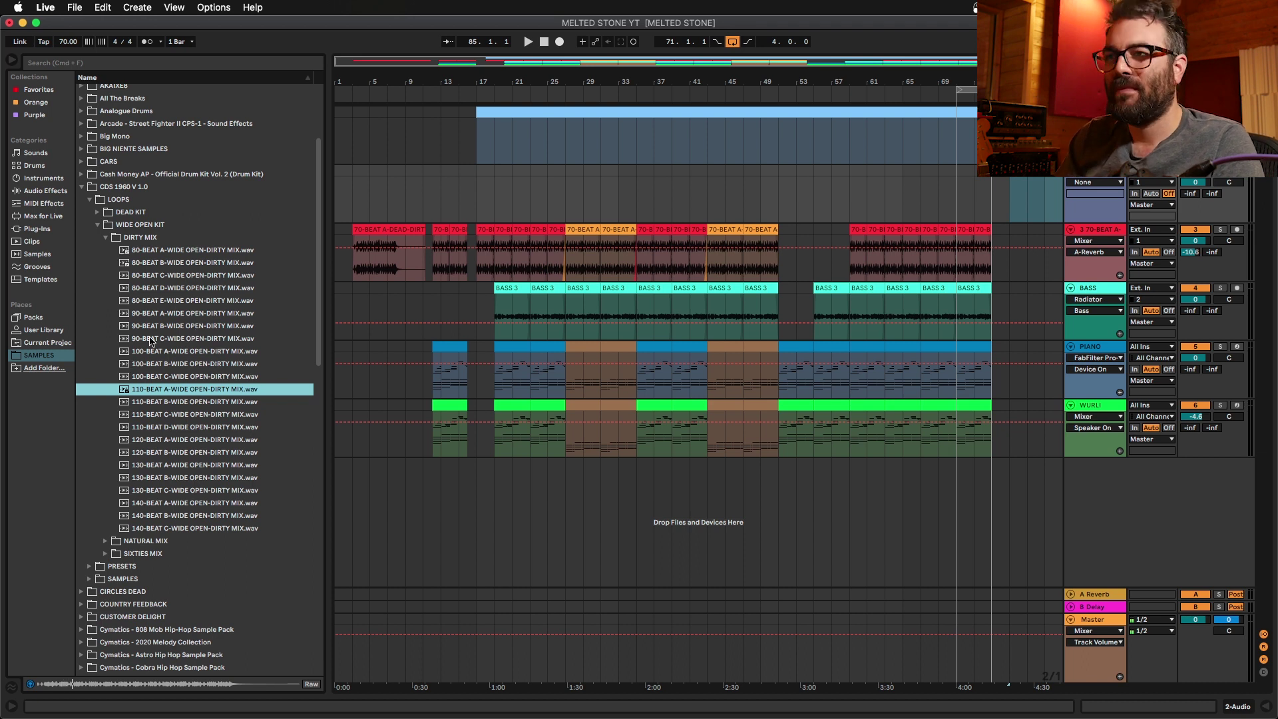
Step: Preview the 140-BEAT C loop in the wide open kit's NATURAL MIX folder, leaving both mix folders collapsed
click(105, 237)
click(106, 250)
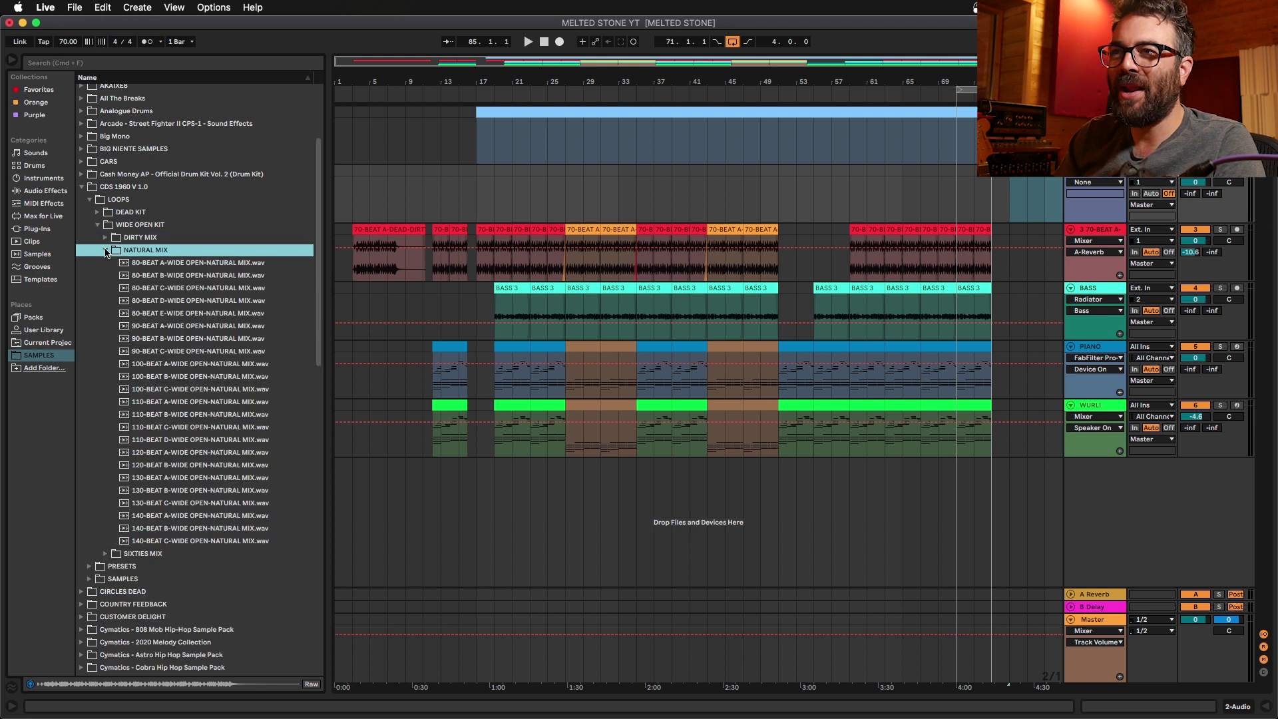
click(225, 541)
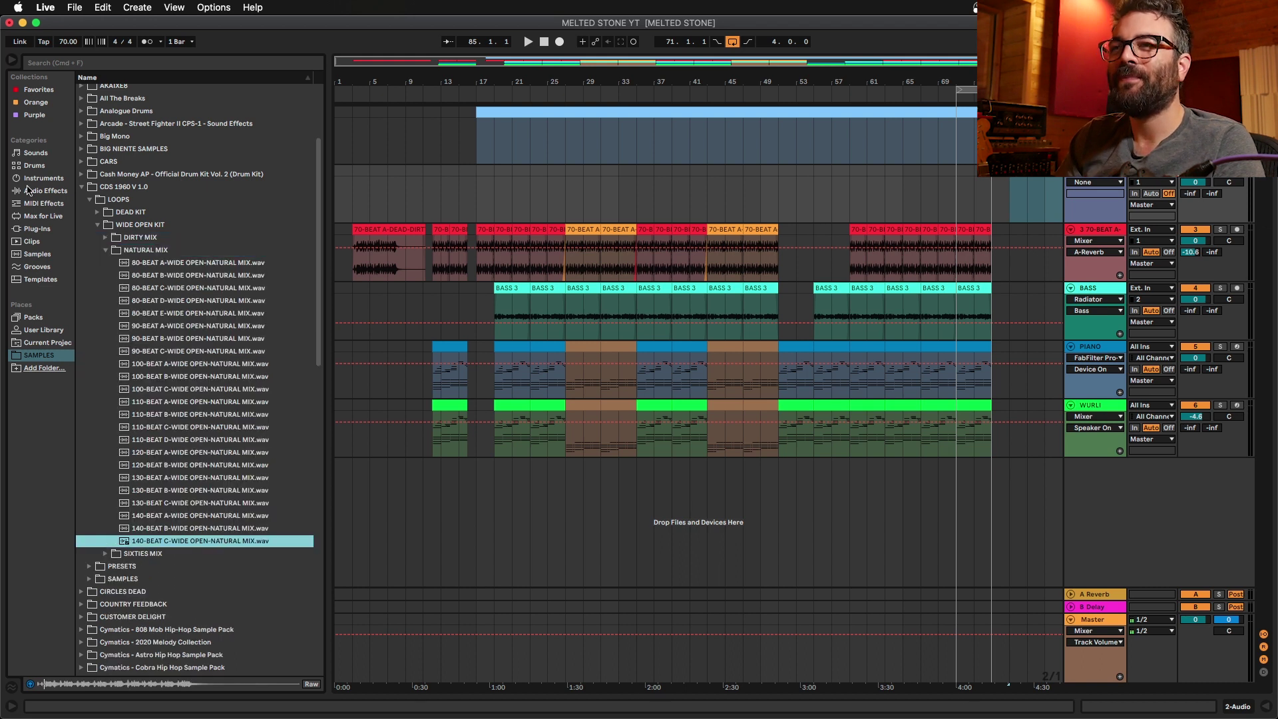
click(104, 251)
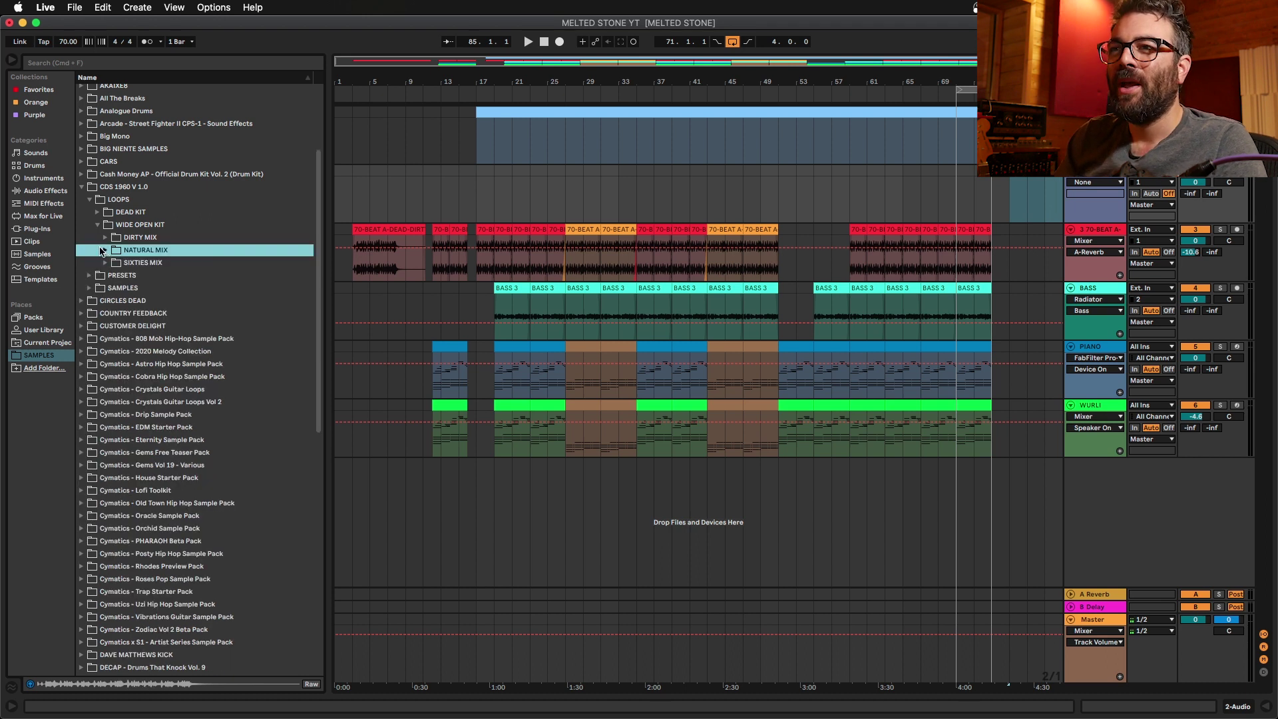
Step: Look into the PRESETS folder, collapse it, and set the start position to bar 17 on the 70-BEAT A drum track
click(89, 277)
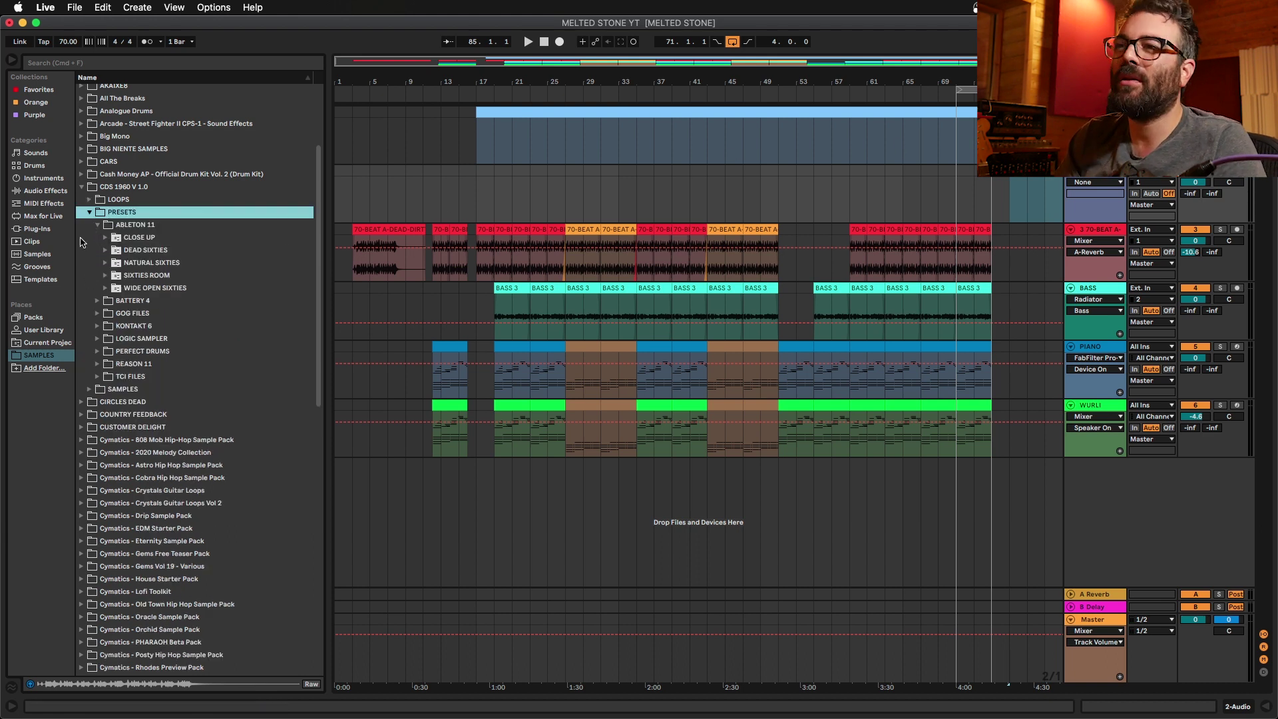
click(90, 212)
click(477, 267)
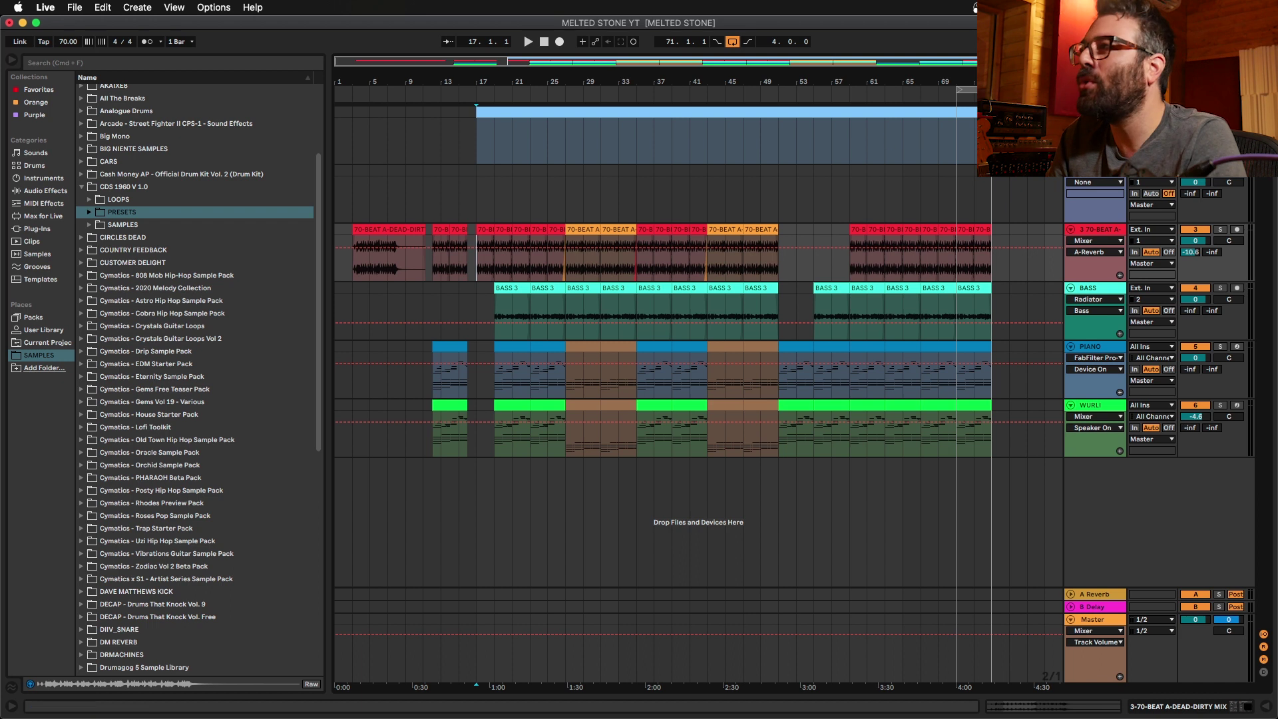
Step: Hide the automation lanes and open the RCompressor Stereo window from the 70-BEAT A drum track's device chain
key(a)
double_click(1090, 231)
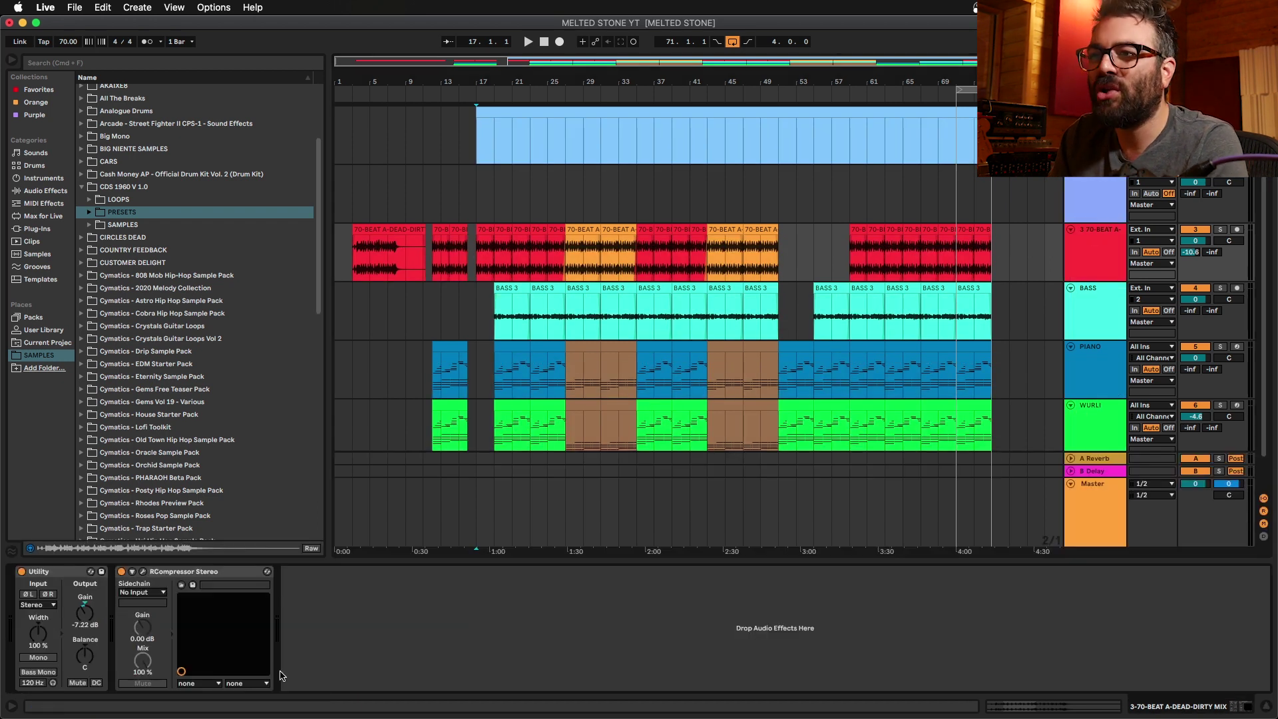
click(143, 571)
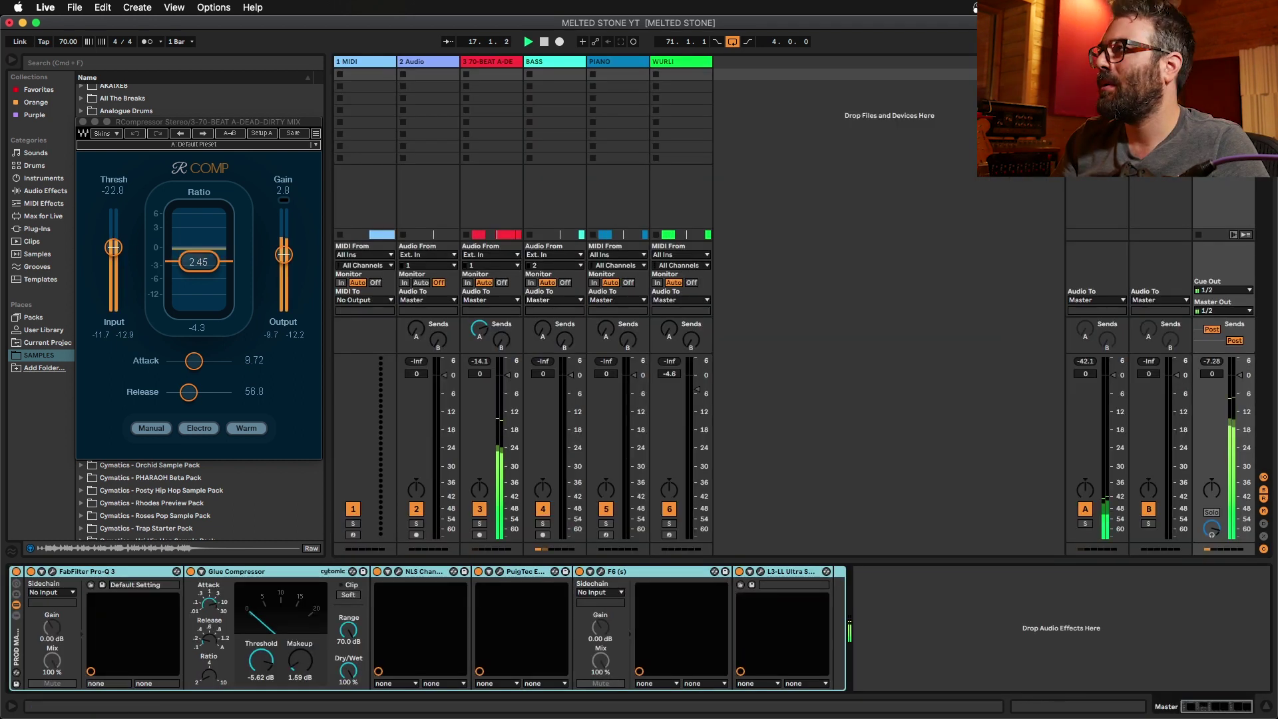
Step: Return to the arrangement during playback and show the device chains of the 70-BEAT A, BASS and PIANO tracks in turn
key(Tab)
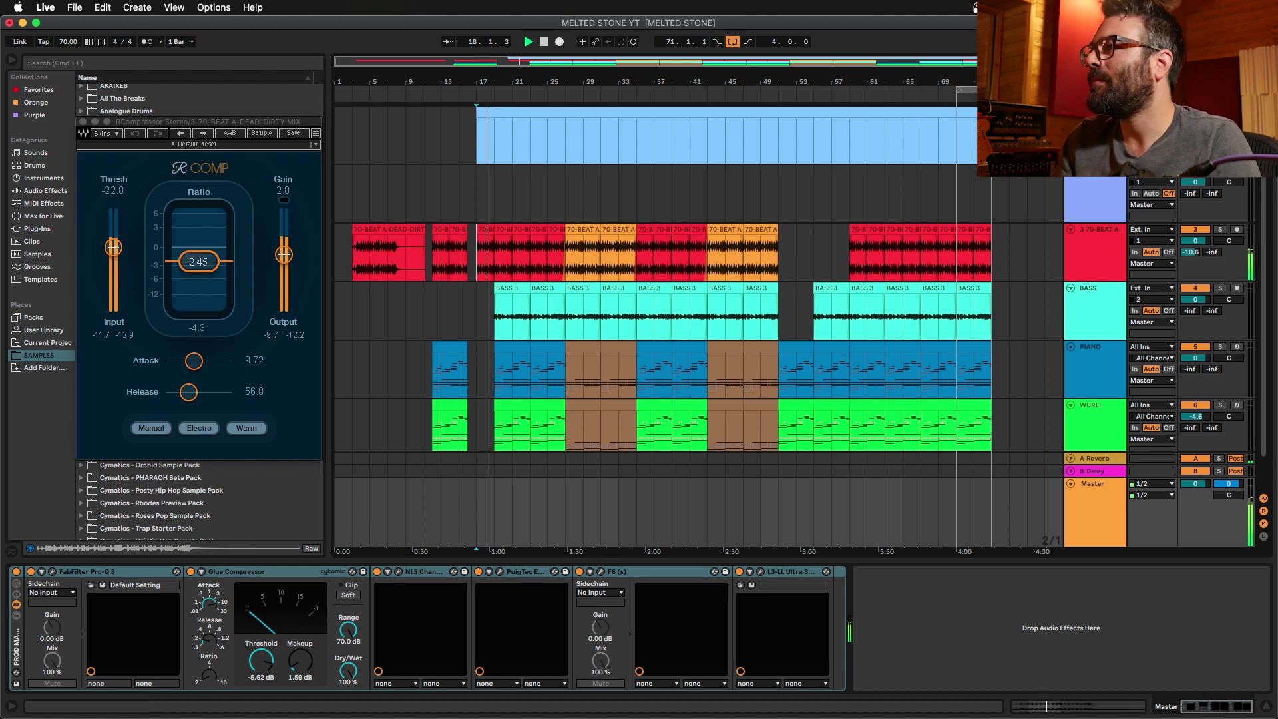
click(1092, 255)
click(1084, 304)
click(1083, 361)
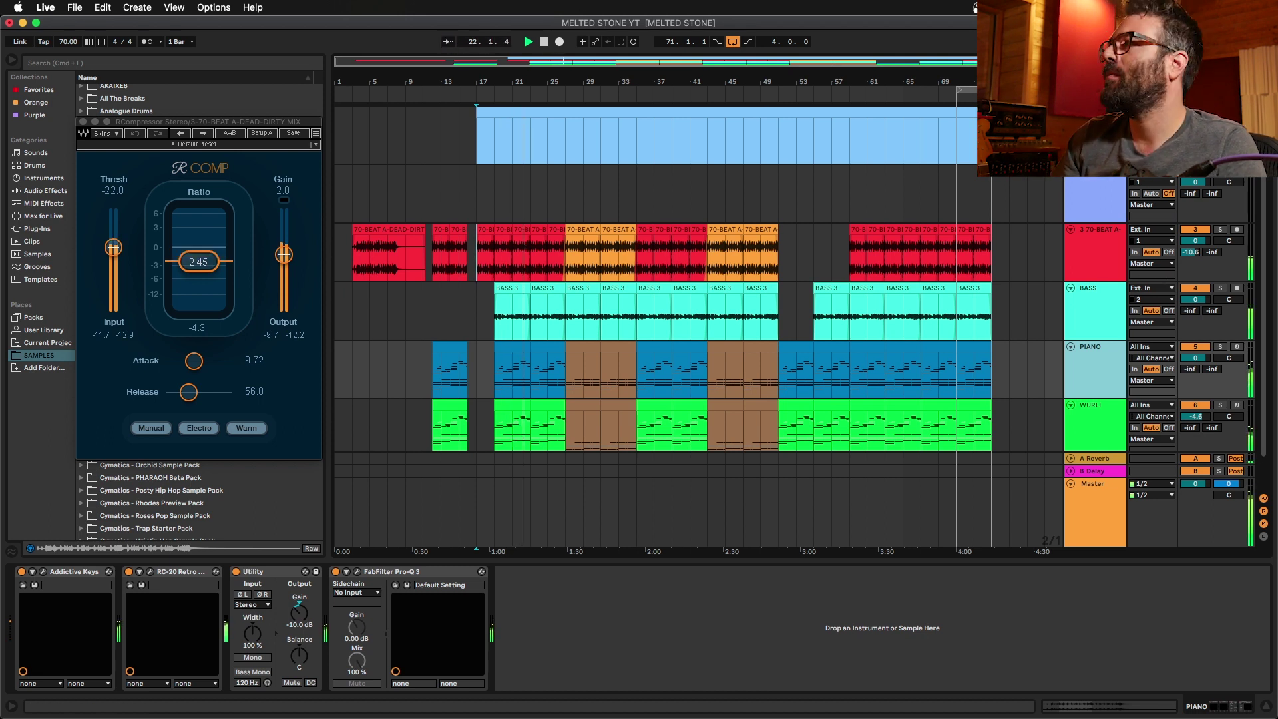
Step: Look over the mixer levels and the BASS track's devices during playback, and close the RCompressor Stereo window
key(Tab)
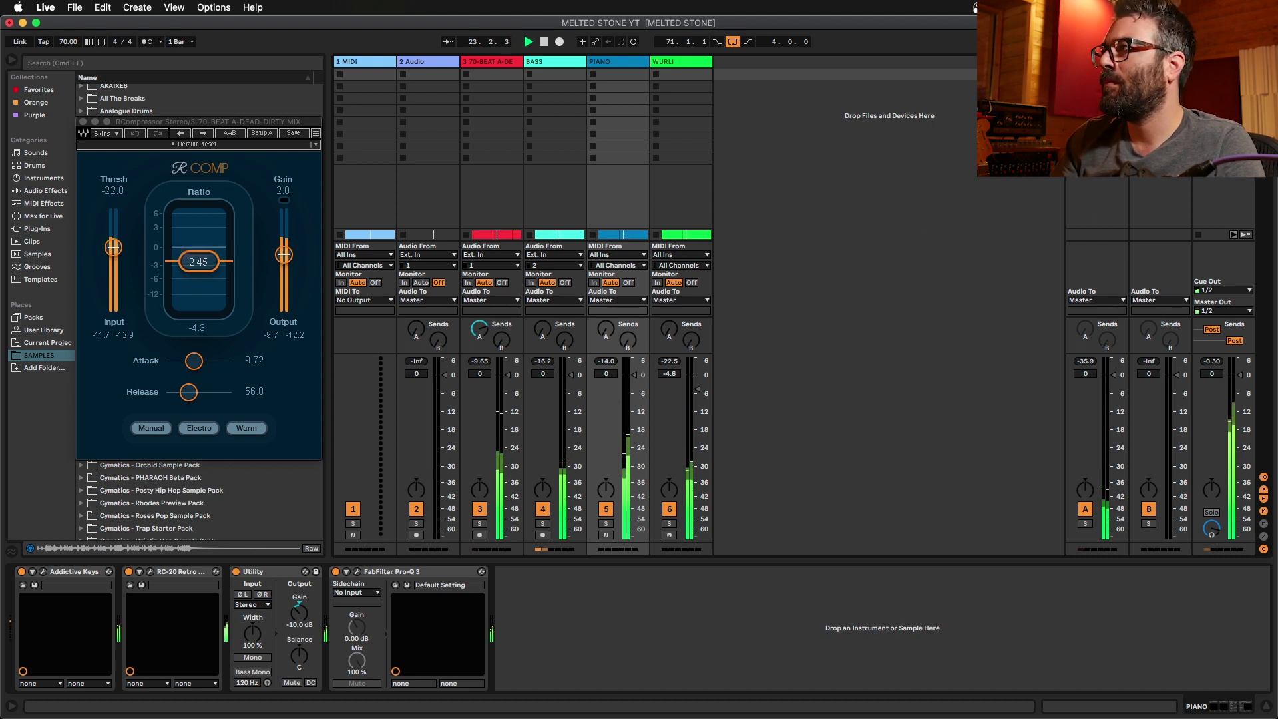
key(Tab)
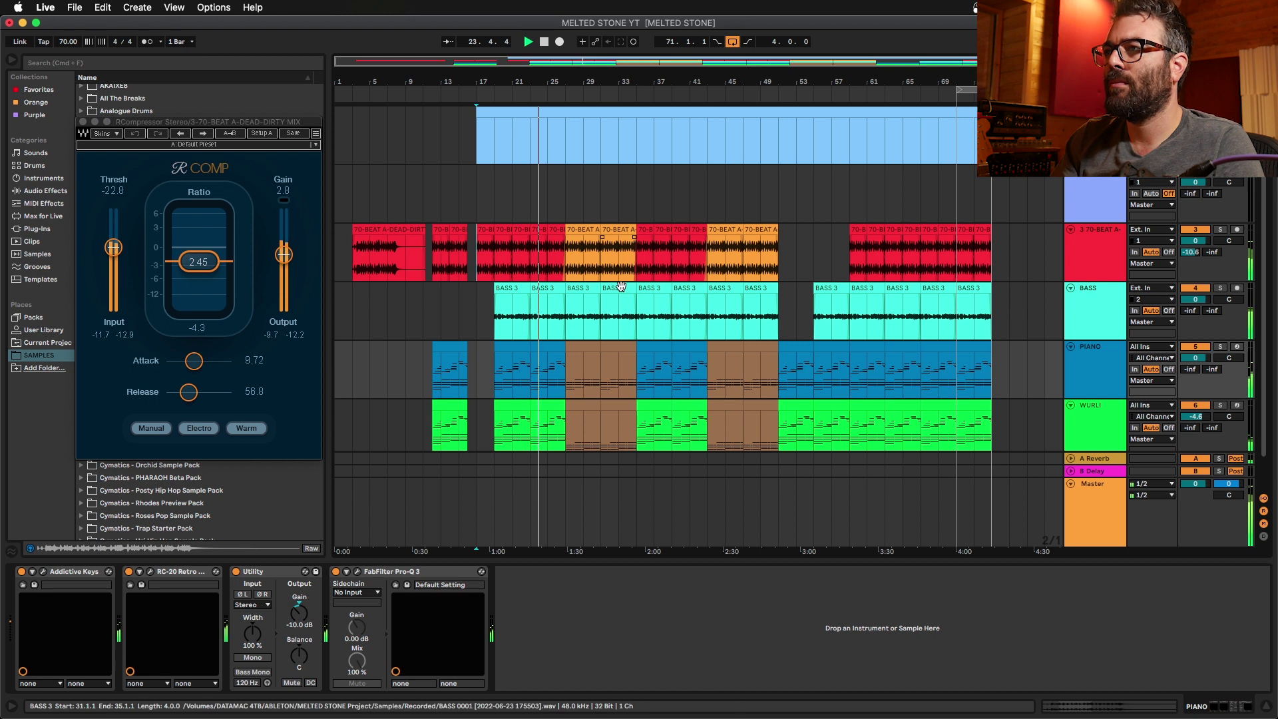
click(549, 305)
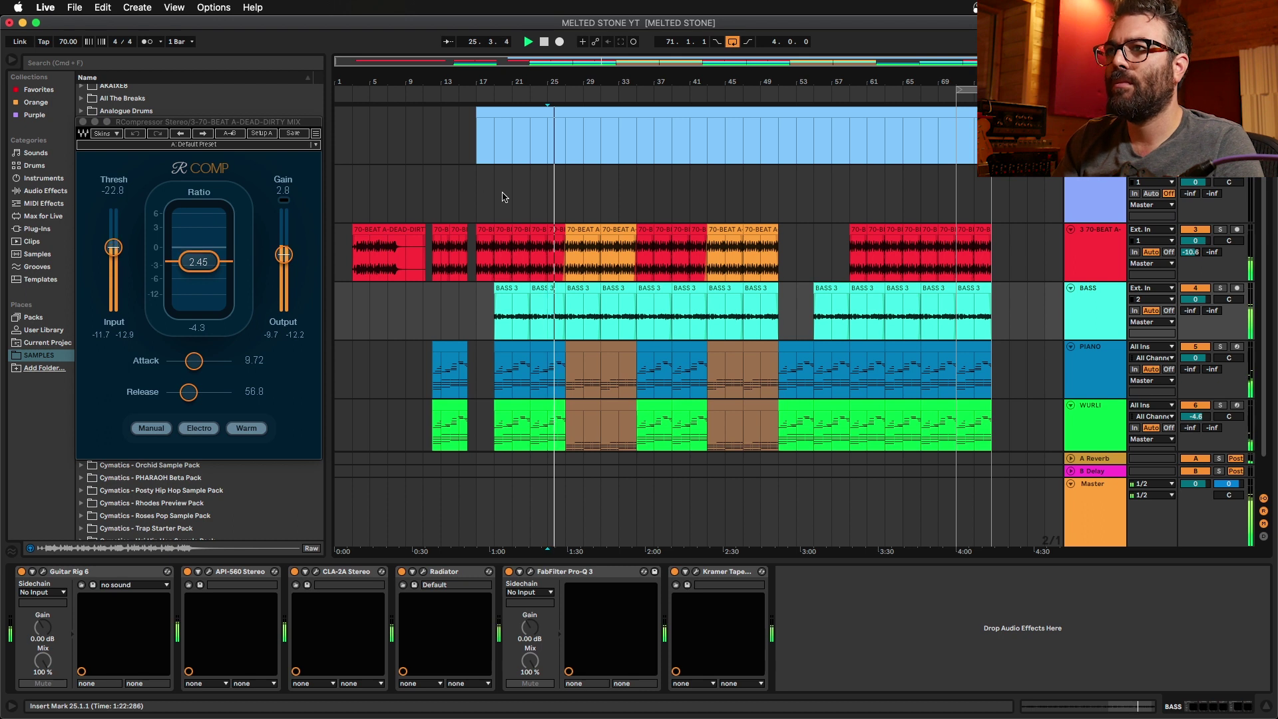
click(83, 122)
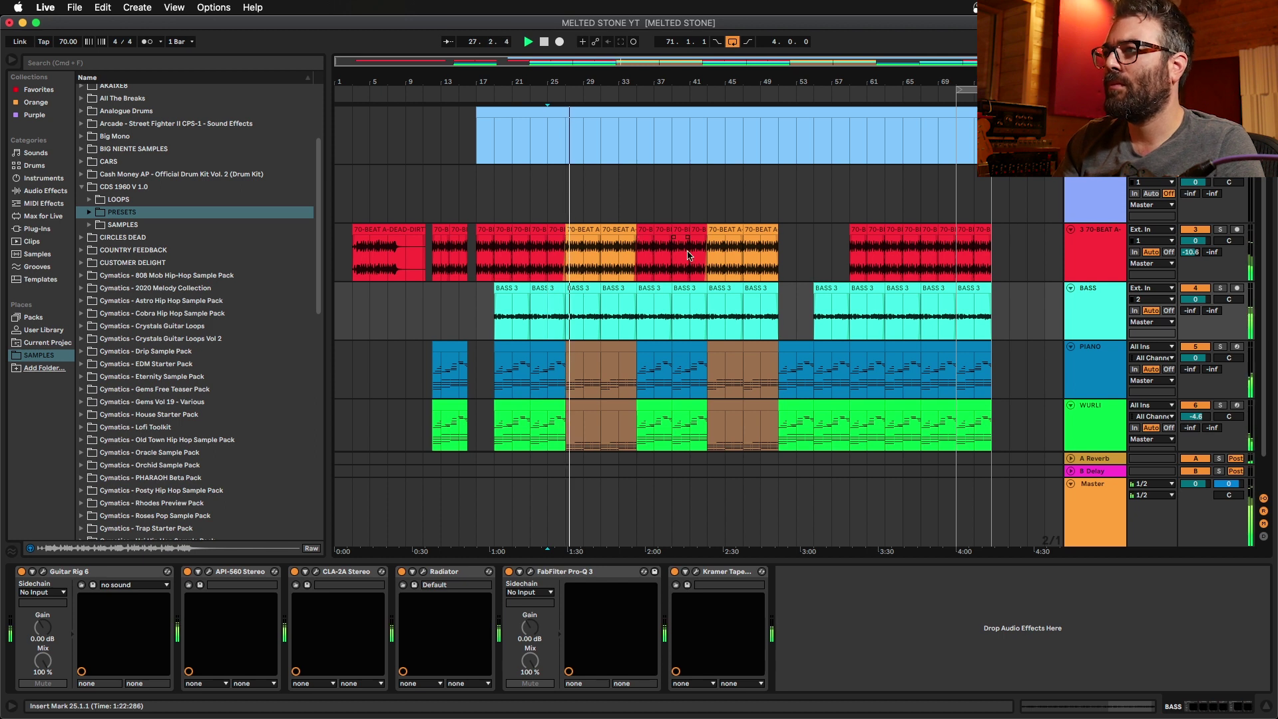
Step: Open the orange 70-BEAT A clip at bar 27 and examine the drum track's waveforms through the clip change at bar 35
double_click(576, 231)
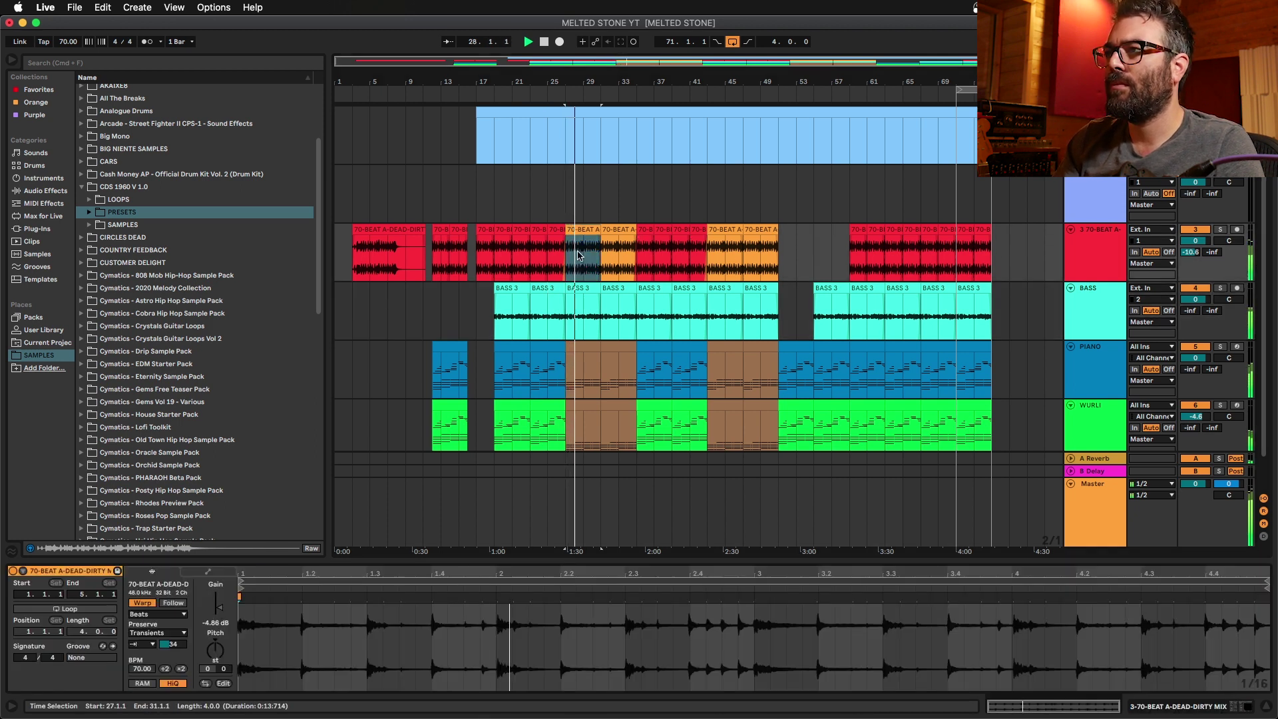
scroll(578, 255, up, 2)
scroll(577, 255, up, 3)
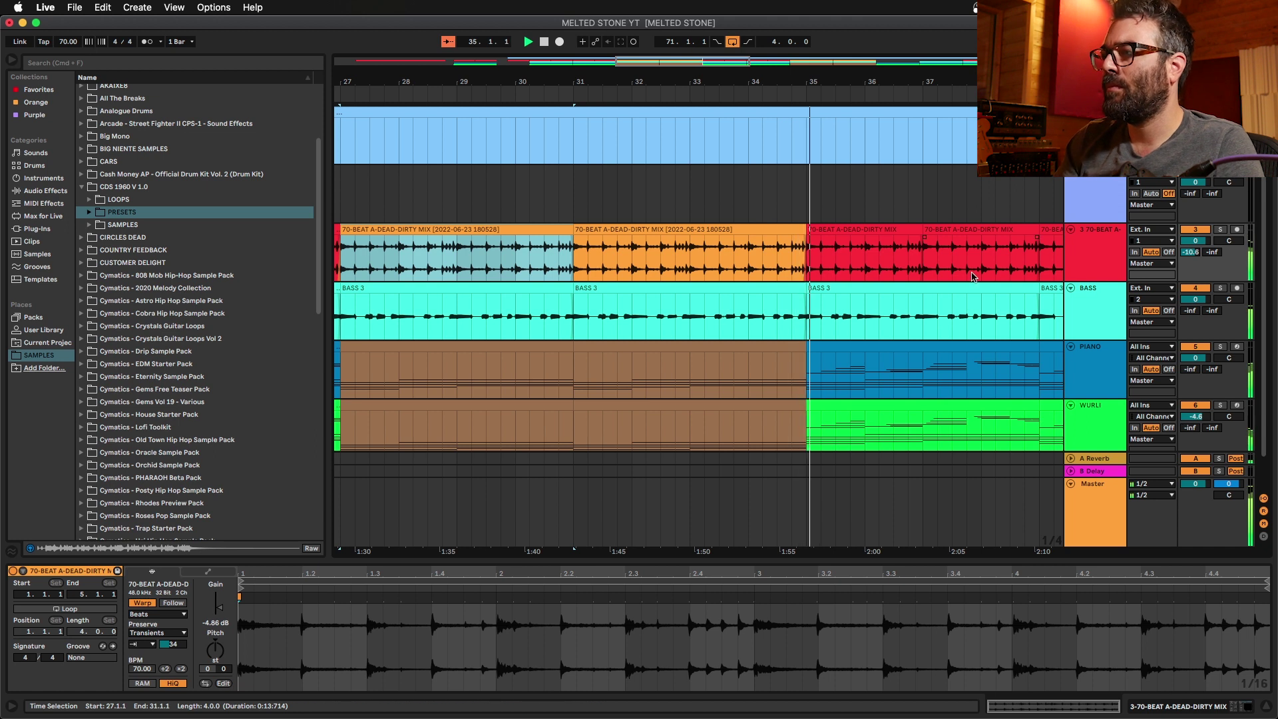
scroll(771, 351, right, 4)
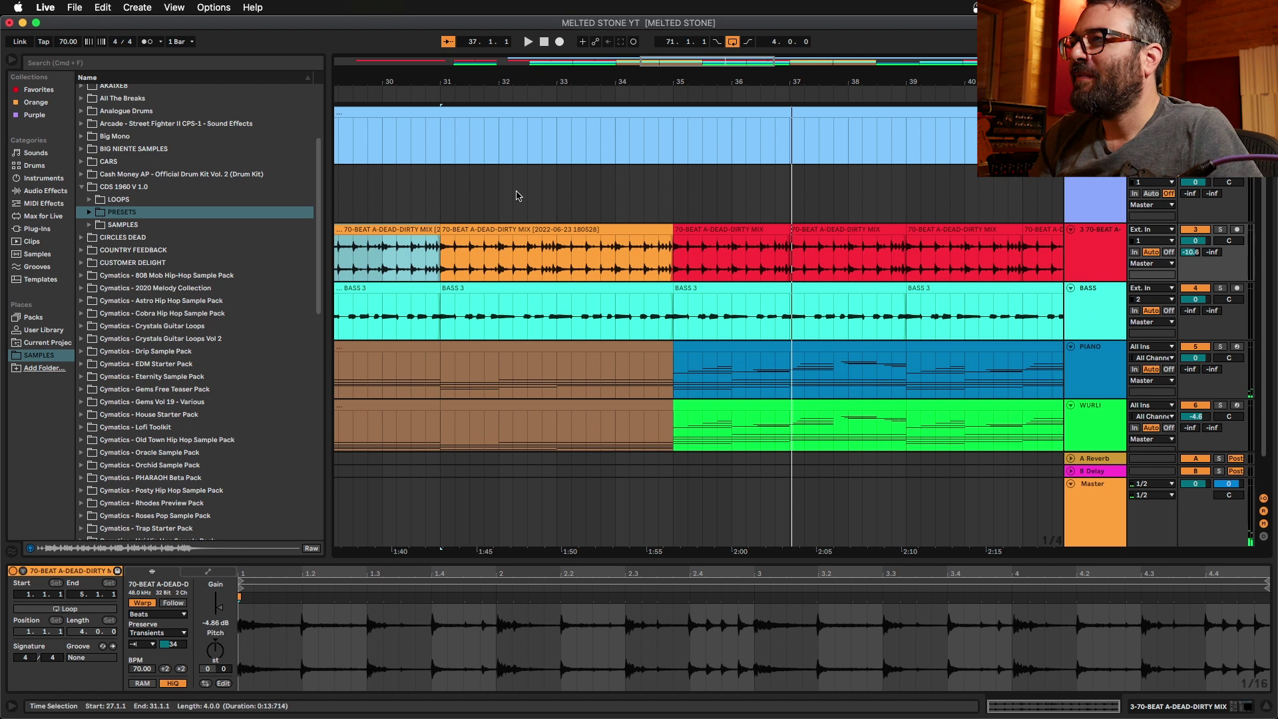
click(659, 246)
key(minus)
key(minus)
key(minus)
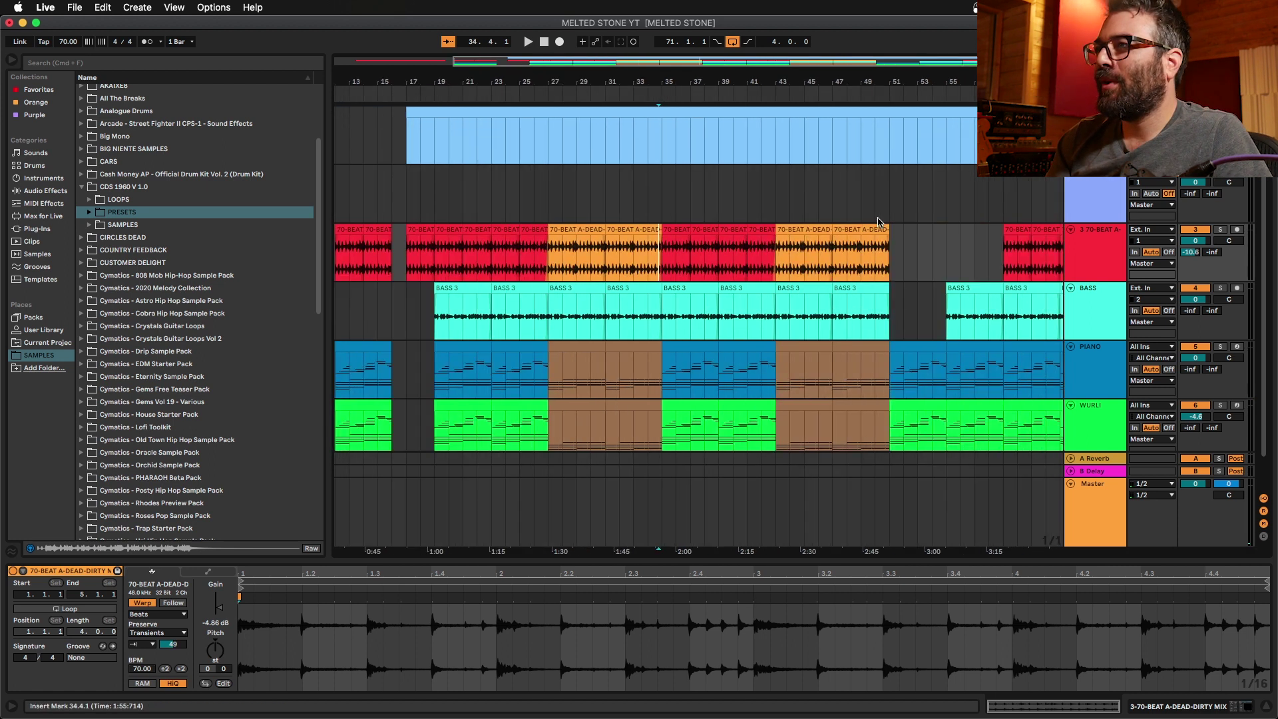
Step: Select the orange drum clip at bar 27 and examine its Beats warp mode's transient settings
click(578, 230)
click(255, 622)
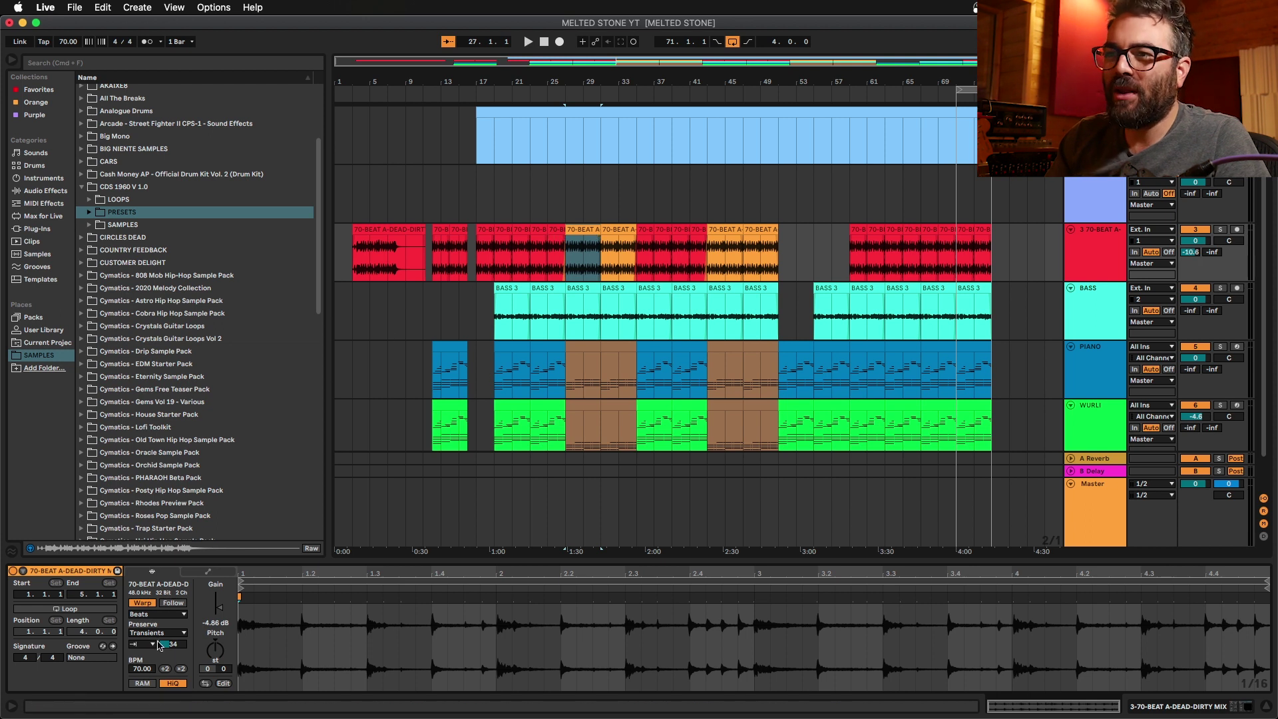
click(151, 645)
click(180, 666)
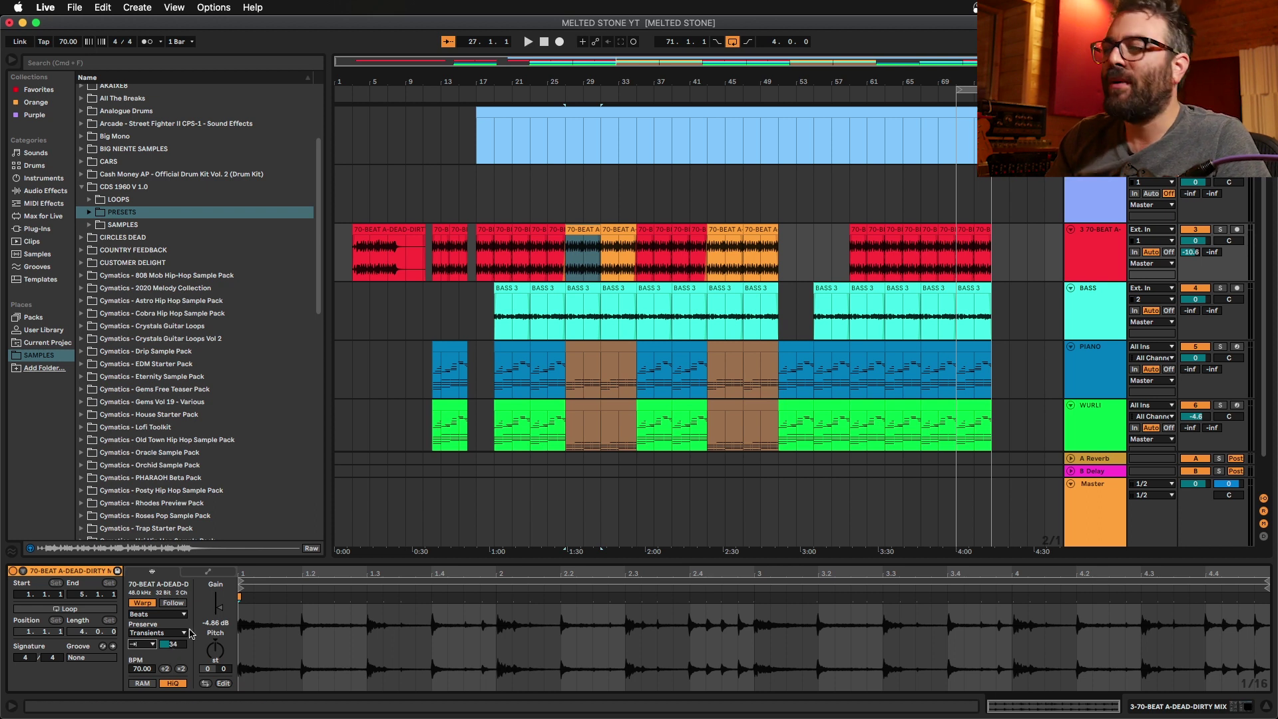
Step: Solo the 70-BEAT A drum track and the BASS track, listen from bar 27 and from bar 35, and show the drum track's devices
click(1221, 229)
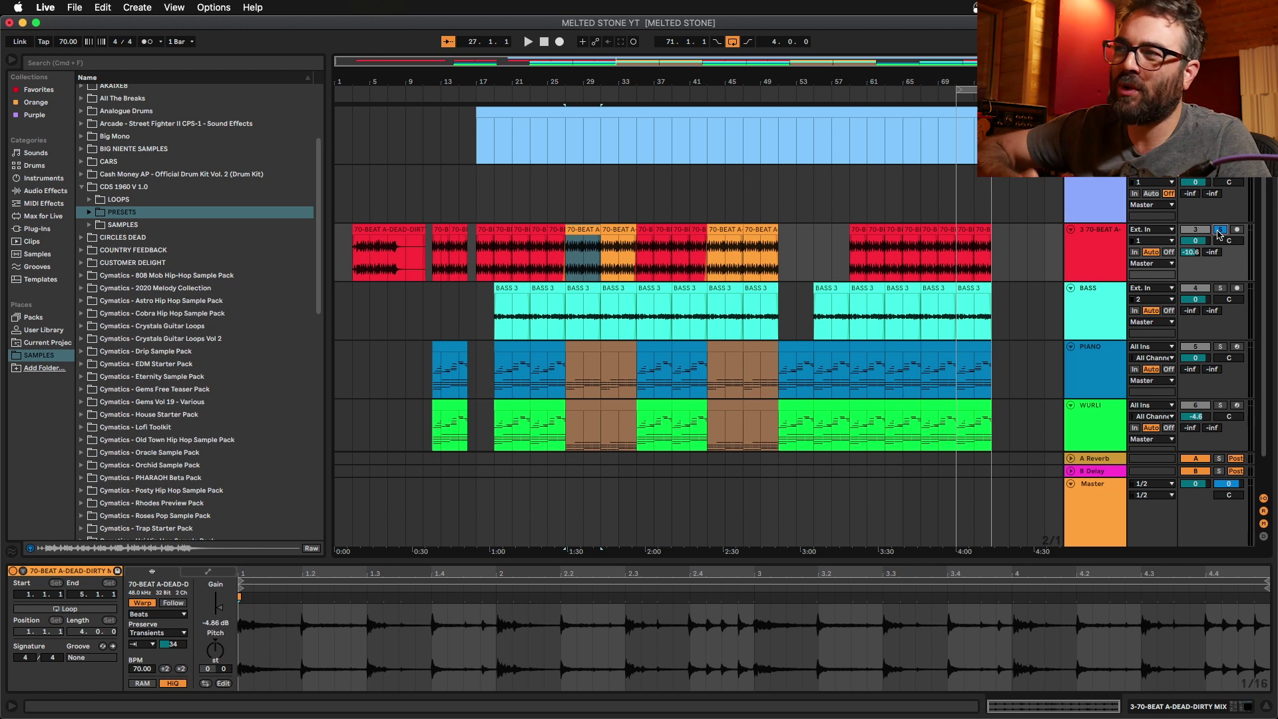
key(space)
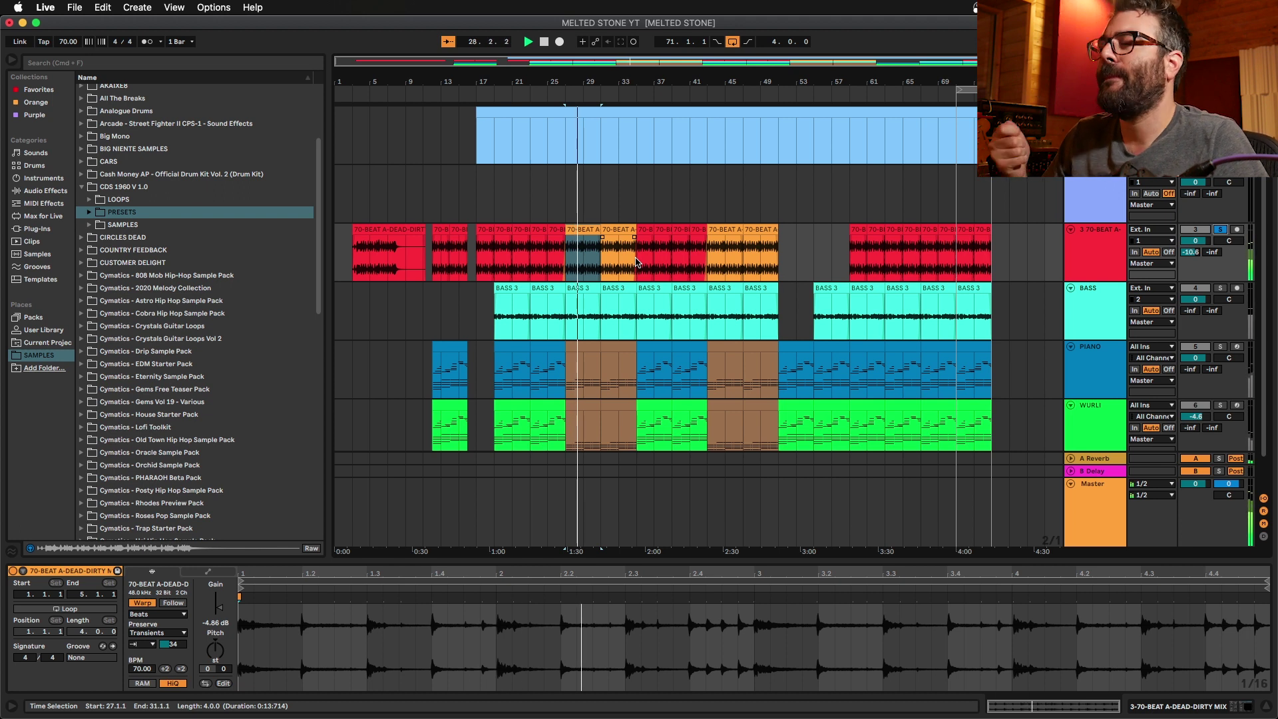
click(1220, 288)
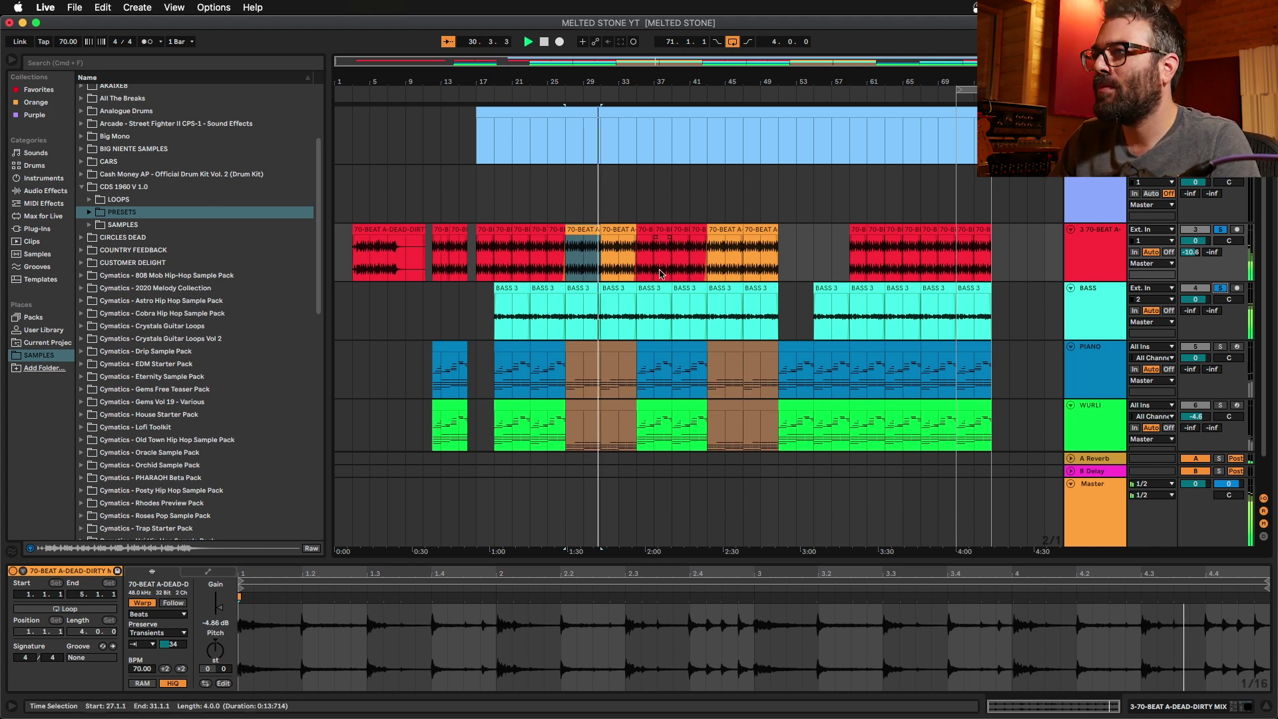
click(639, 270)
key(space)
key(space)
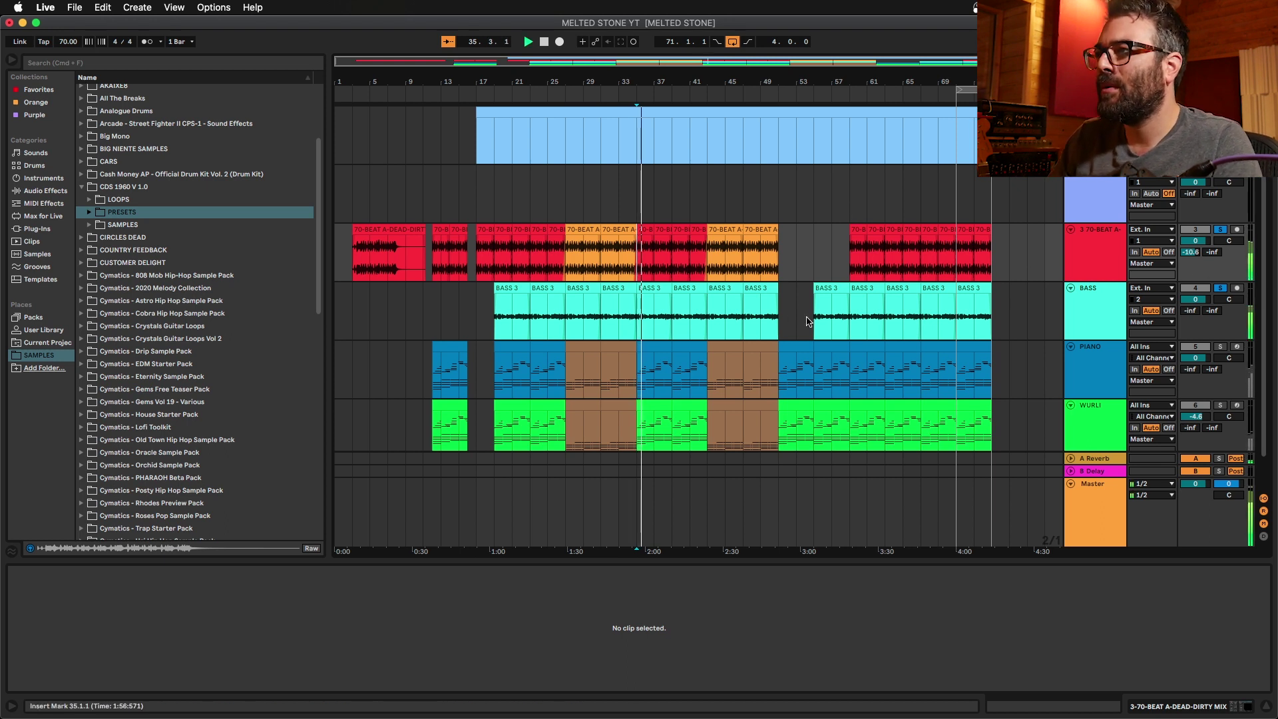
click(1104, 274)
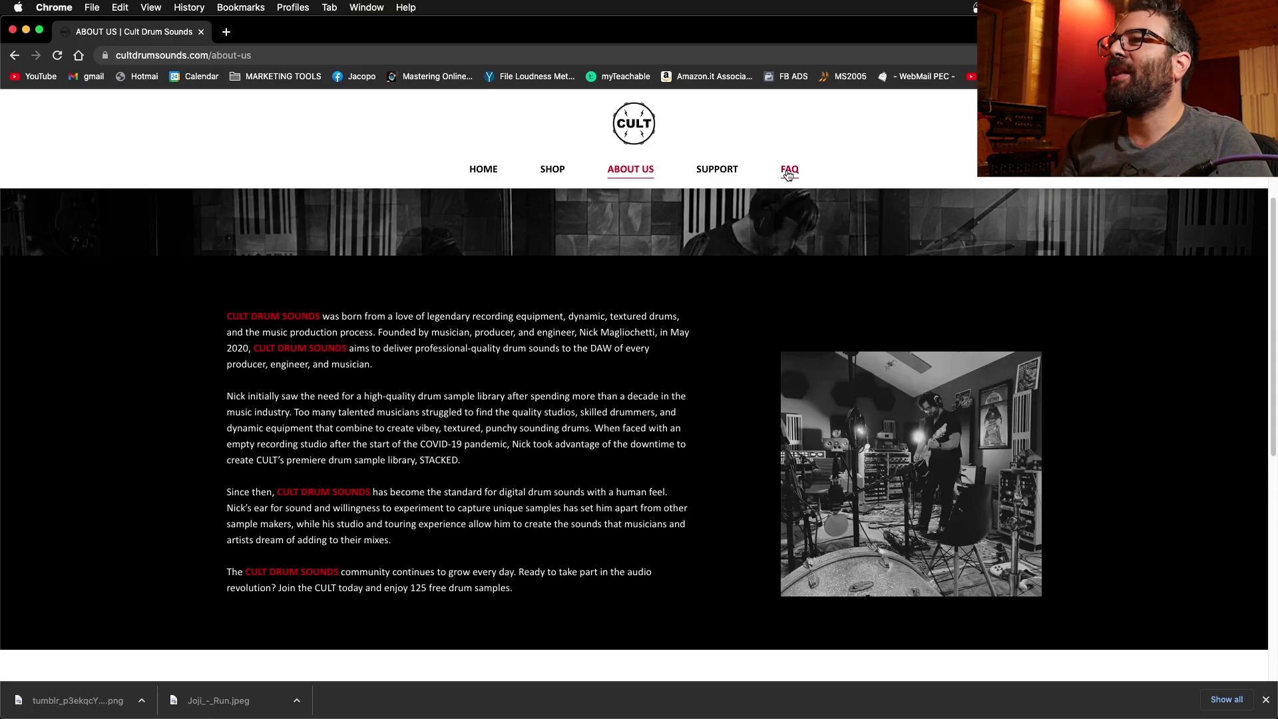
Step: In Chrome, look at the Cult Drum Sounds FAQ page, and return to the ABOUT US page
click(788, 172)
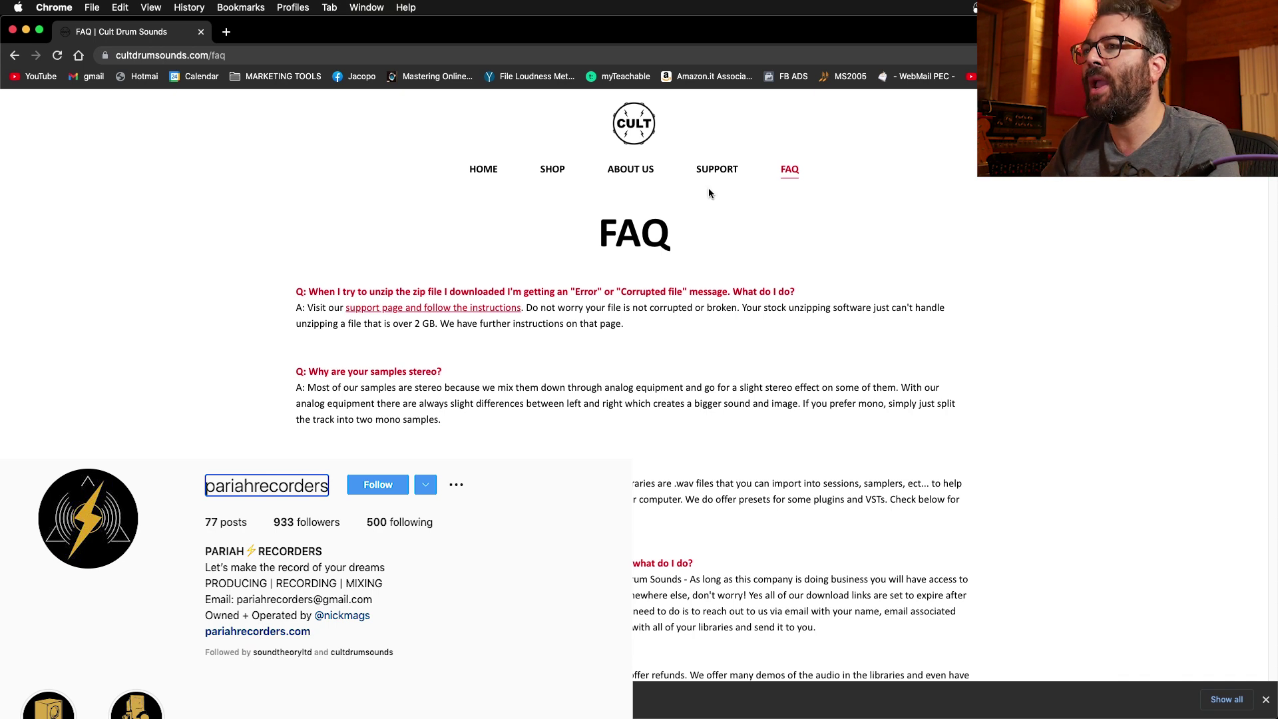
click(20, 57)
scroll(485, 313, down, 10)
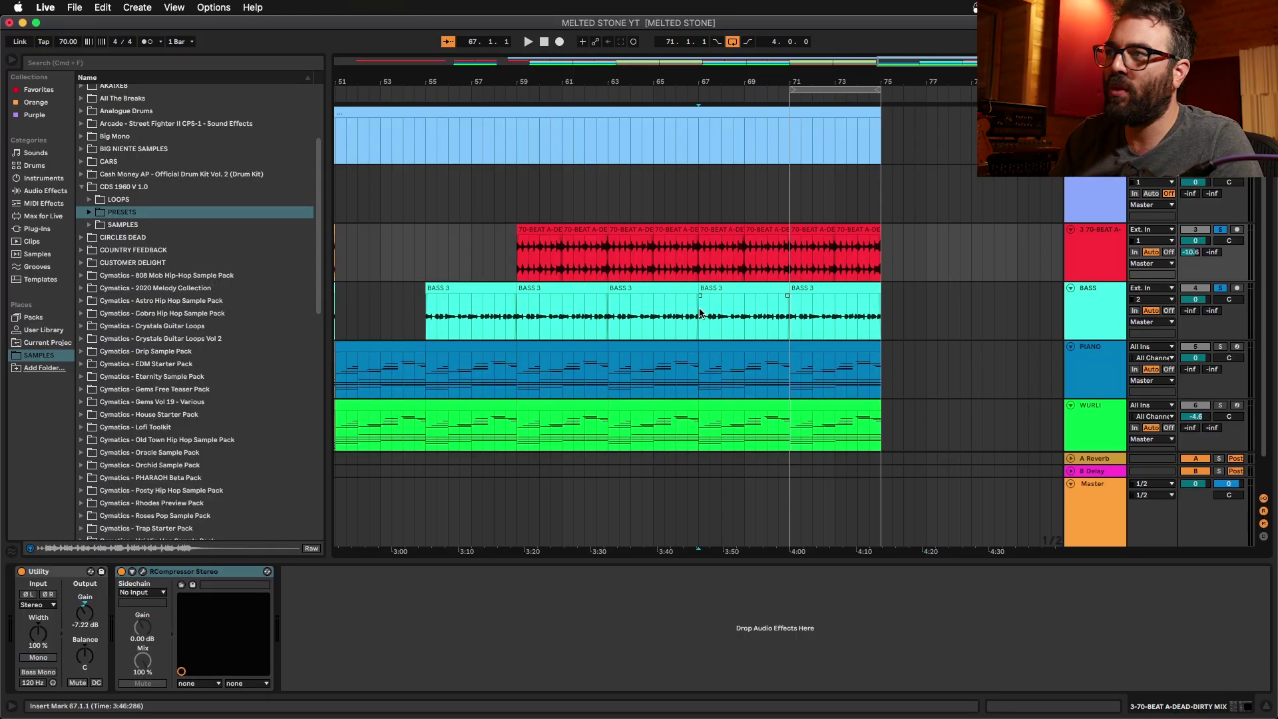
Step: Switch back to Ableton Live and insert a new MIDI track directly below the first MIDI track
click(802, 302)
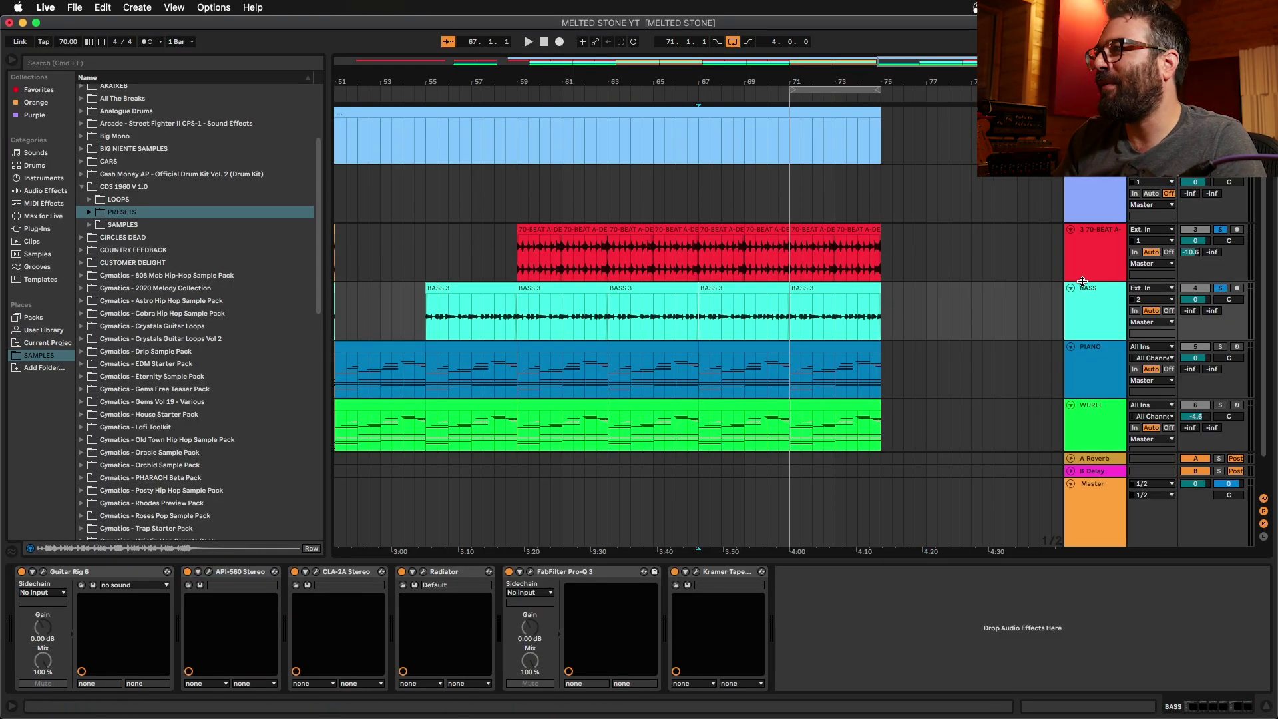
click(1097, 255)
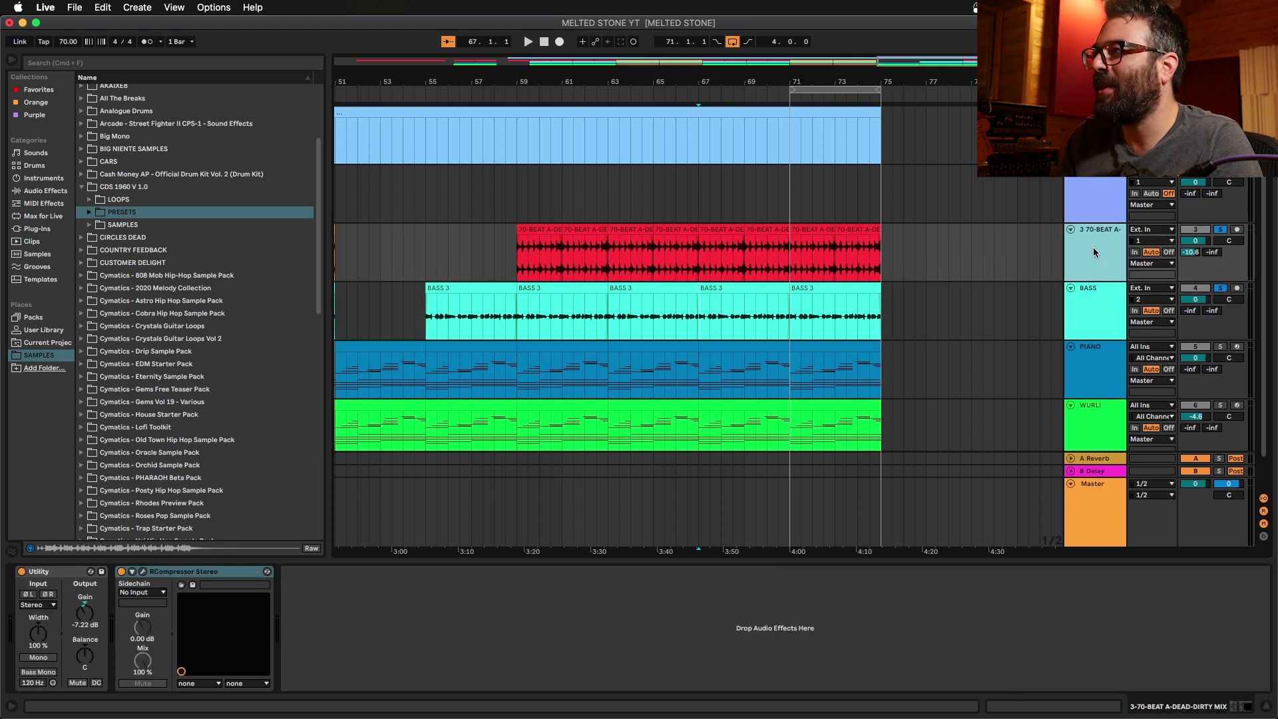
click(1094, 208)
right_click(1116, 150)
click(973, 259)
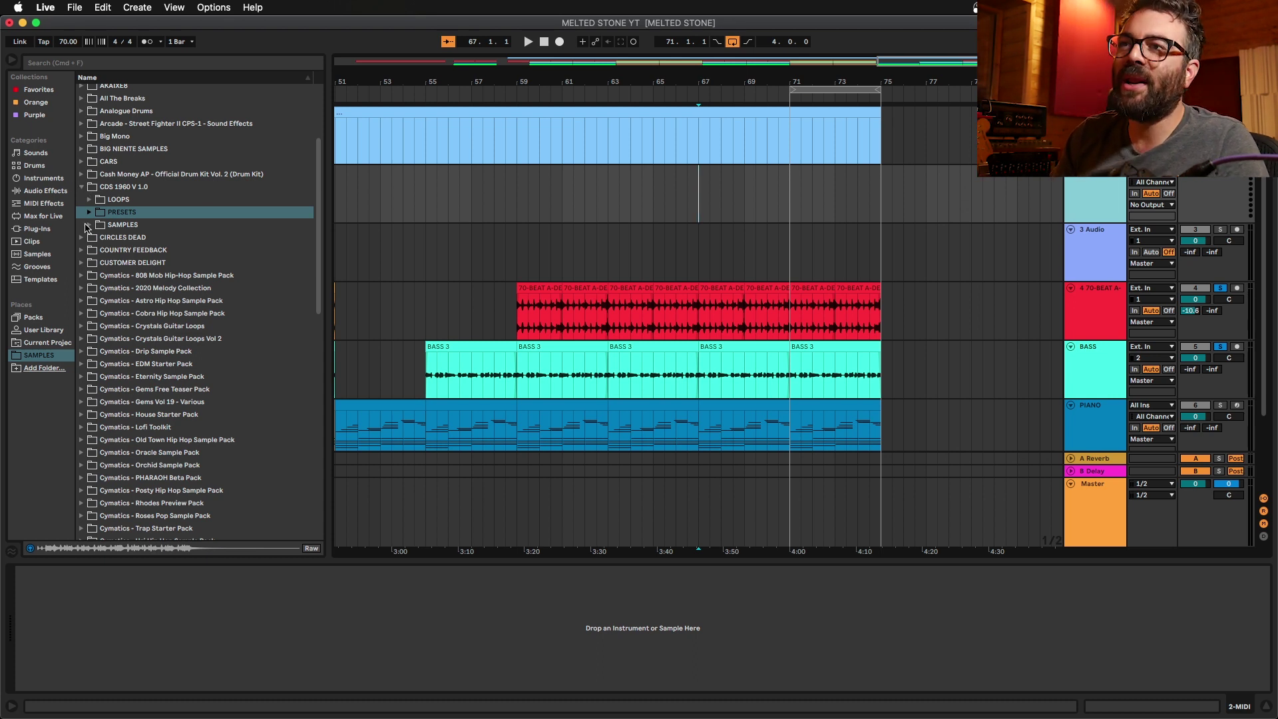
Step: Load DEAD SIXTIES.adg from the pack's PRESETS > ABLETON 11 > DEAD SIXTIES folder onto the new MIDI track
click(90, 225)
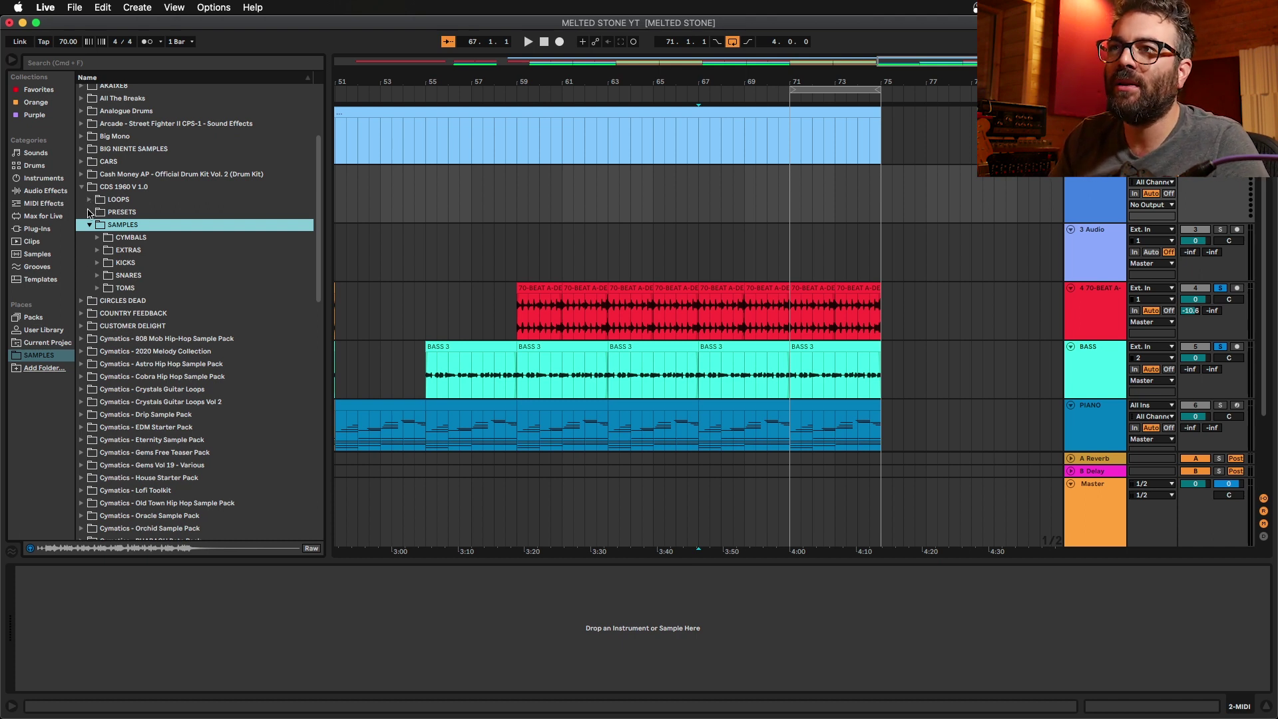
click(90, 213)
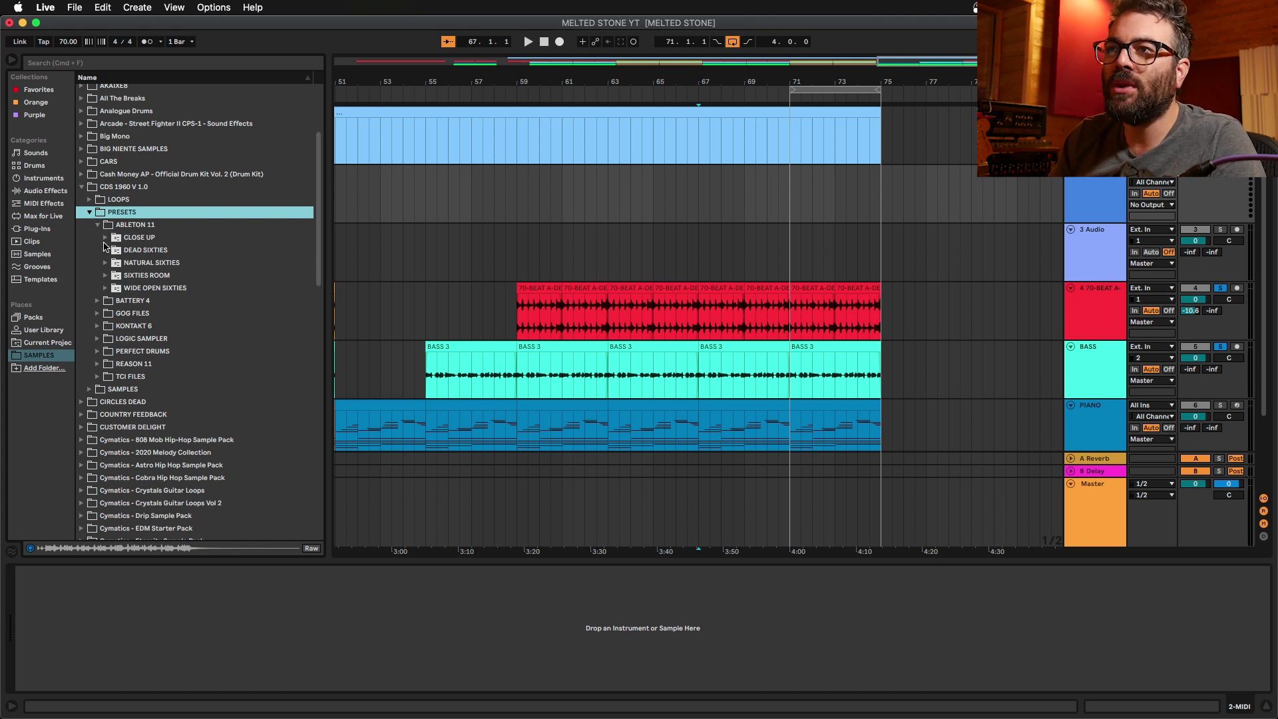
click(104, 250)
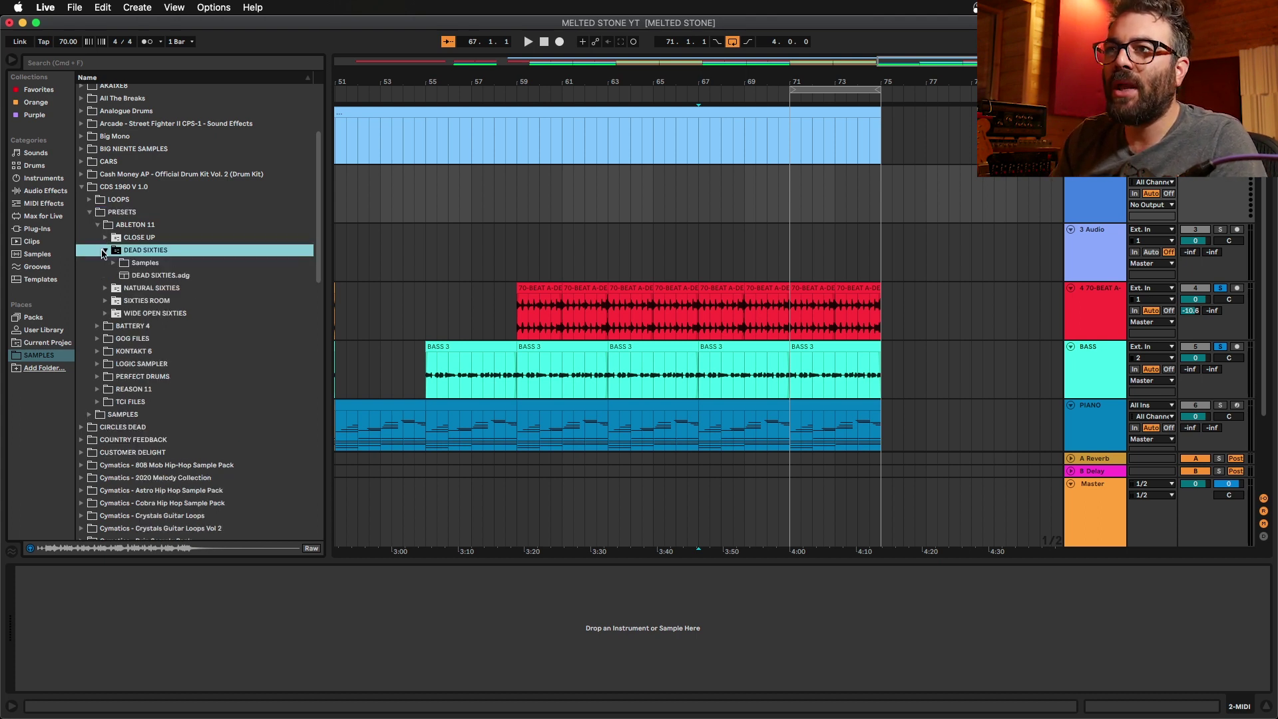
click(972, 144)
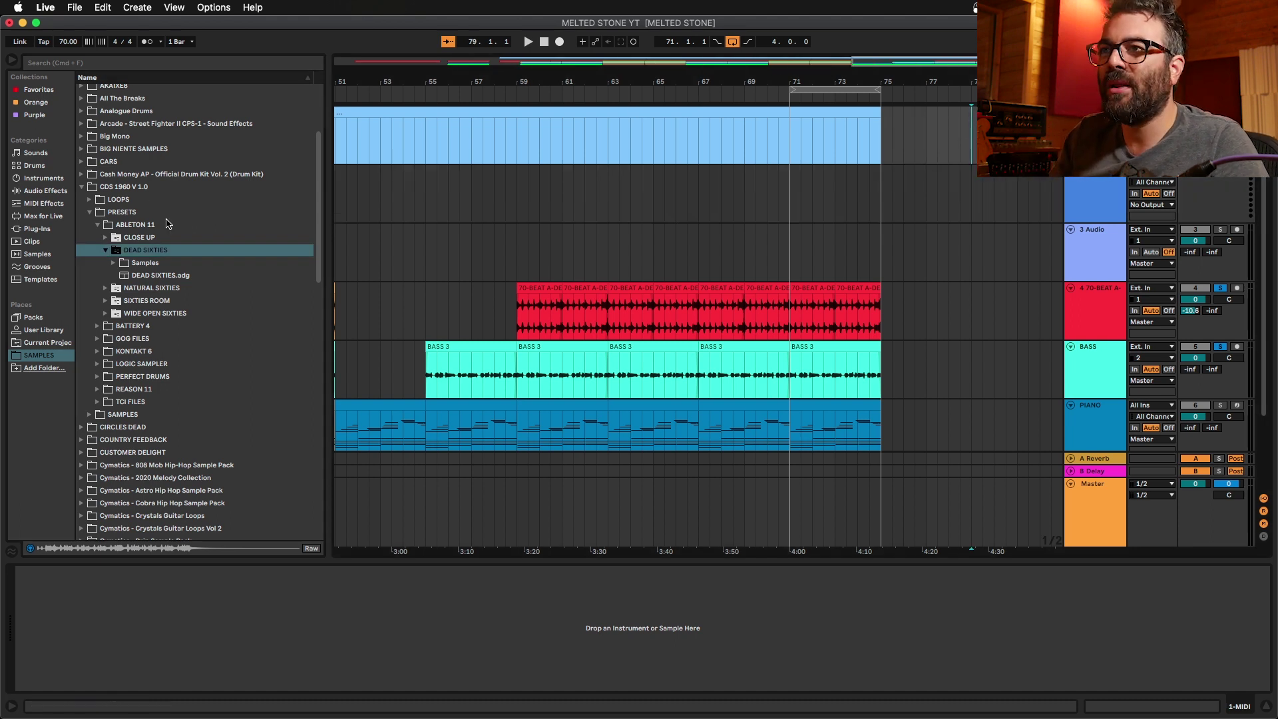
click(1079, 199)
double_click(154, 277)
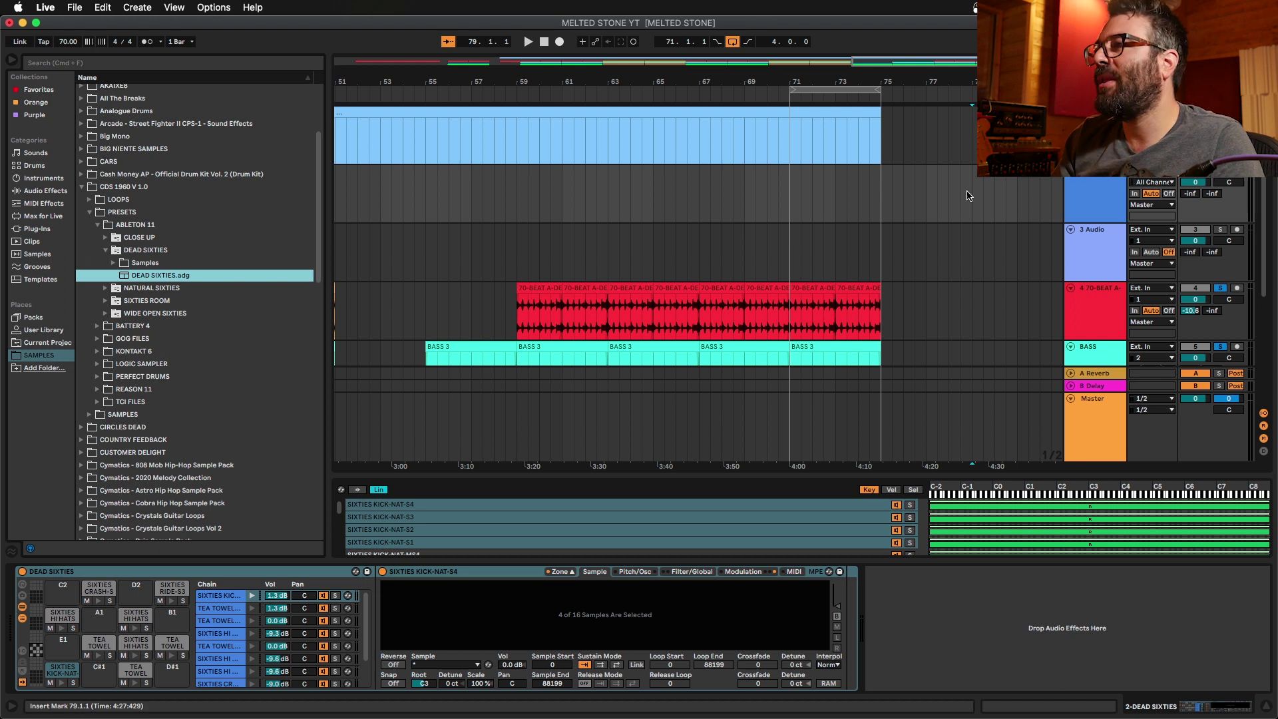
Step: Create an empty two-bar MIDI clip from bar 75 to 77 on the DEAD SIXTIES track and enlarge its note editor
click(906, 201)
drag(884, 202, 924, 207)
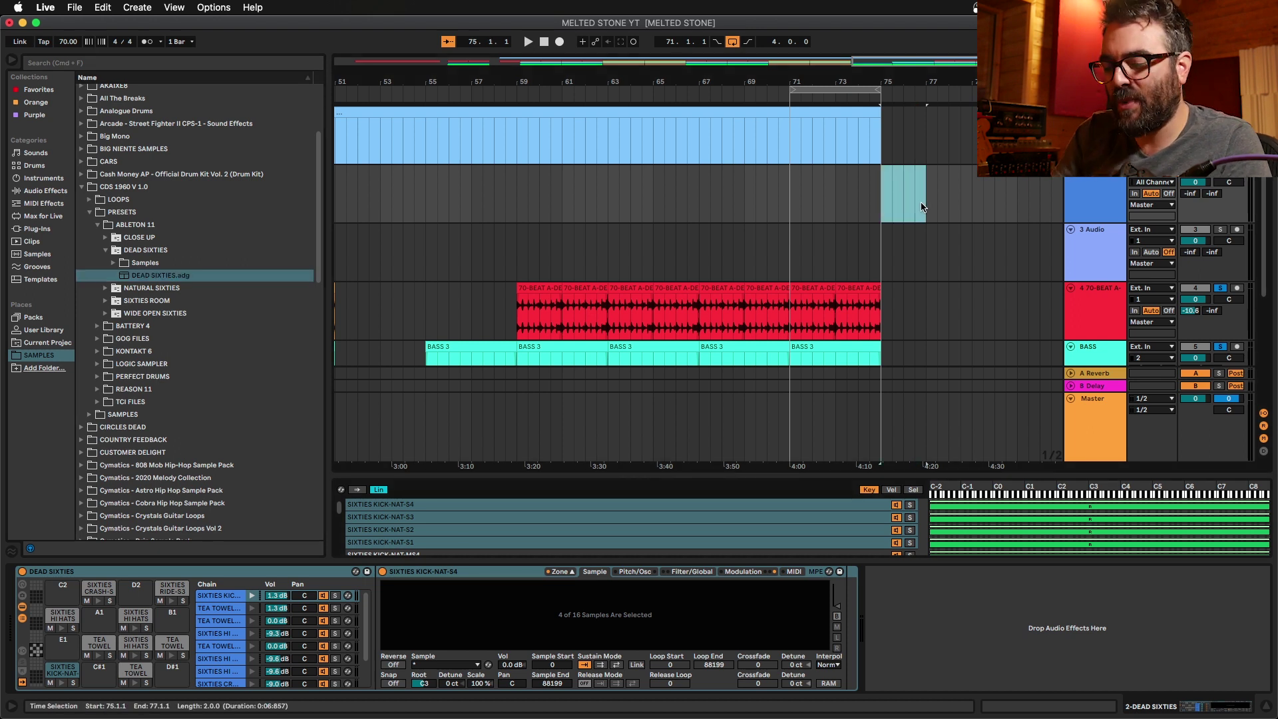
key(super+shift+m)
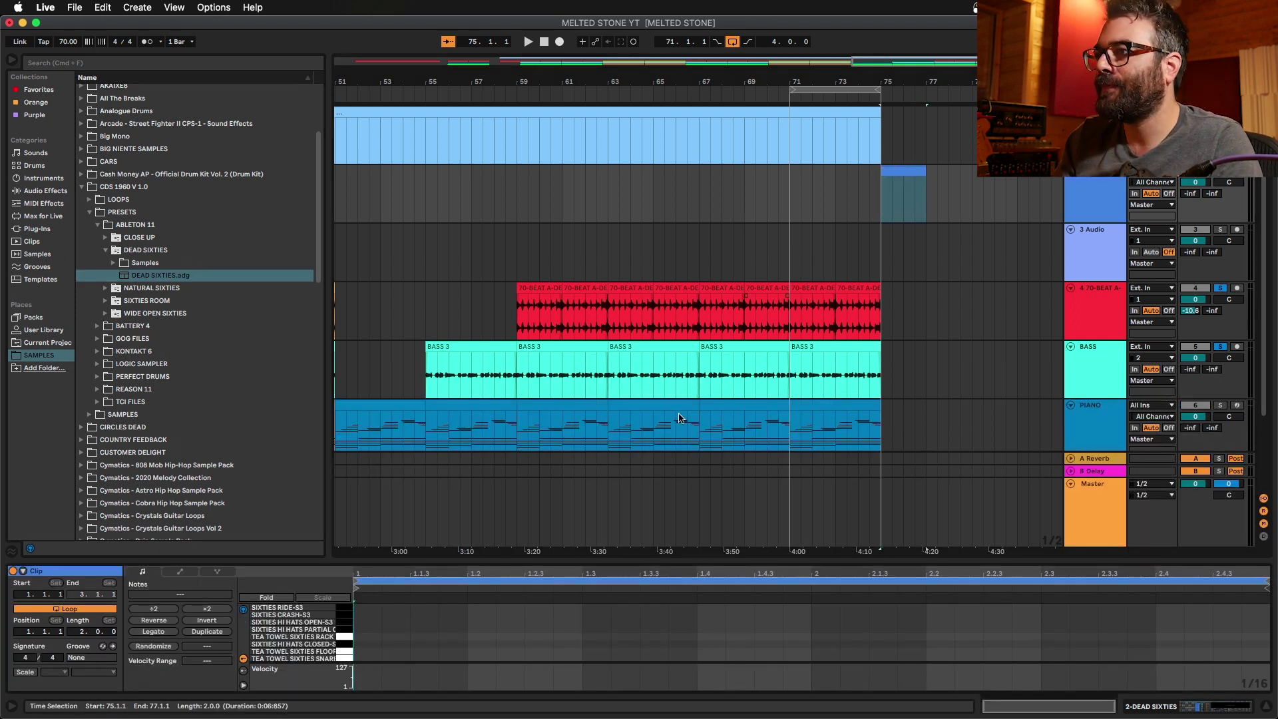
drag(550, 561, 552, 113)
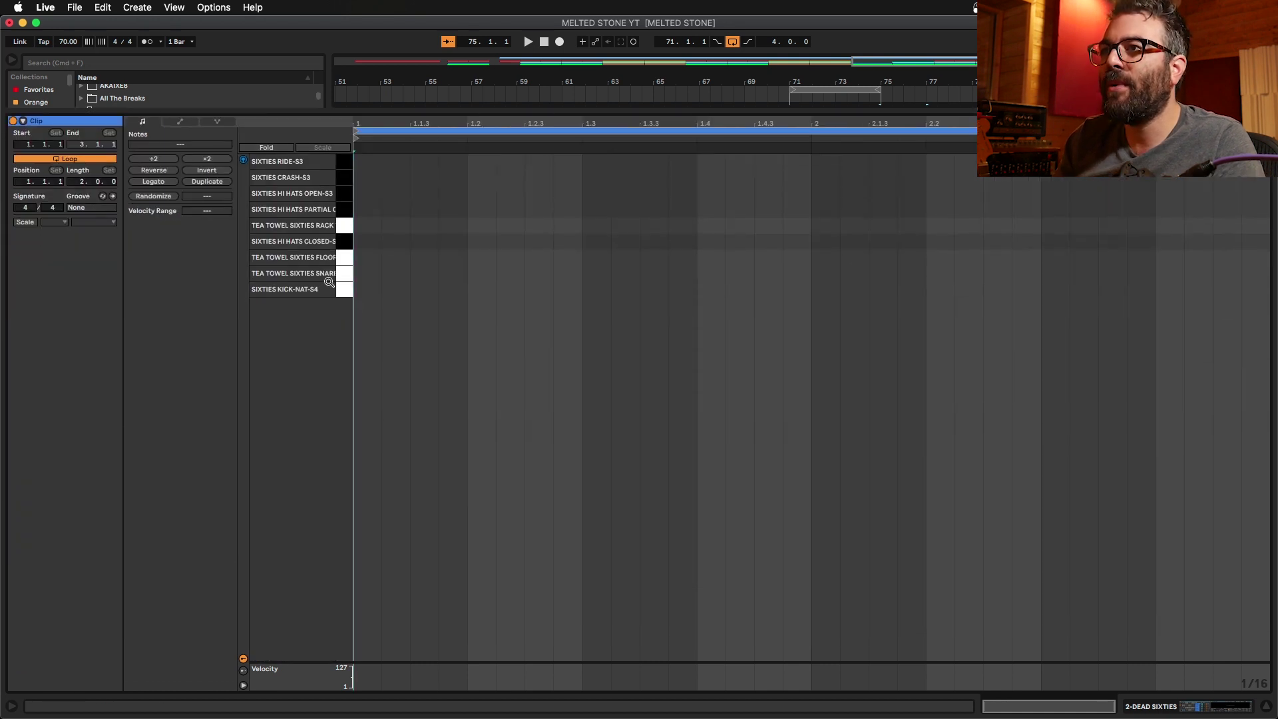
Step: Add a SIXTIES KICK-NAT-S4 note at 1.1.1 and a TEA TOWEL SIXTIES snare note at 1.2.1, playing the clip to hear it
click(371, 291)
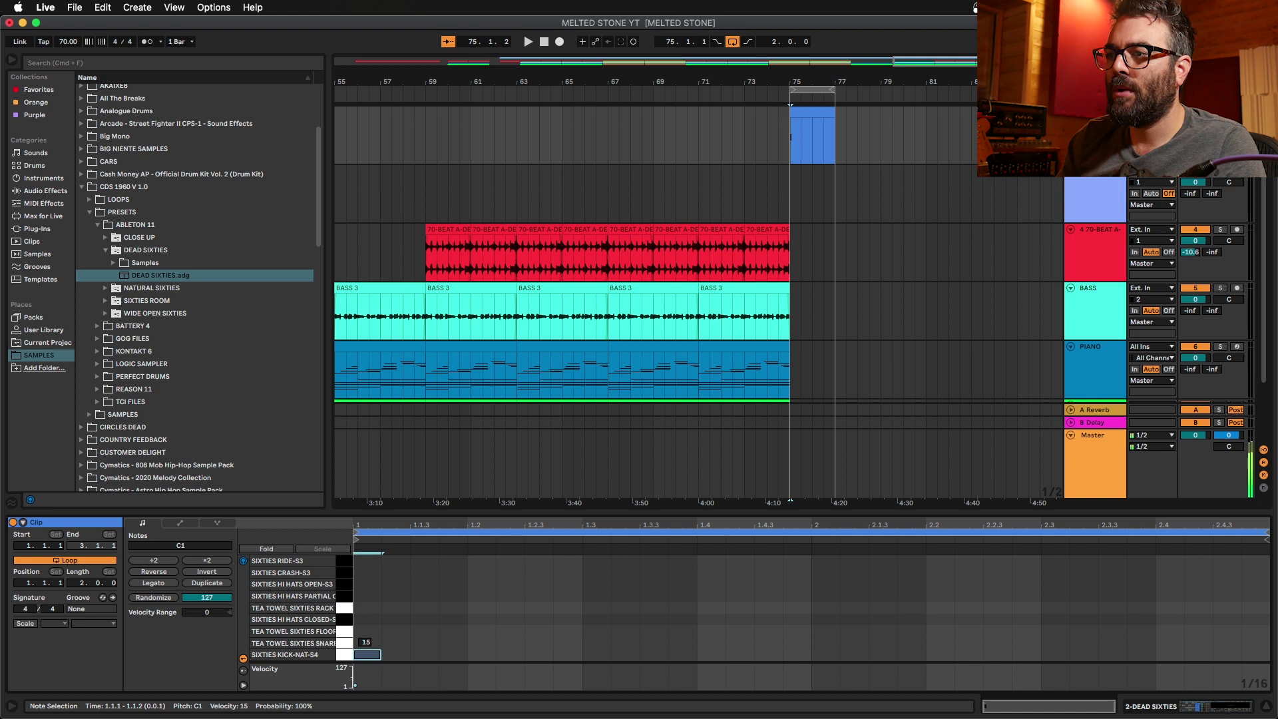
key(space)
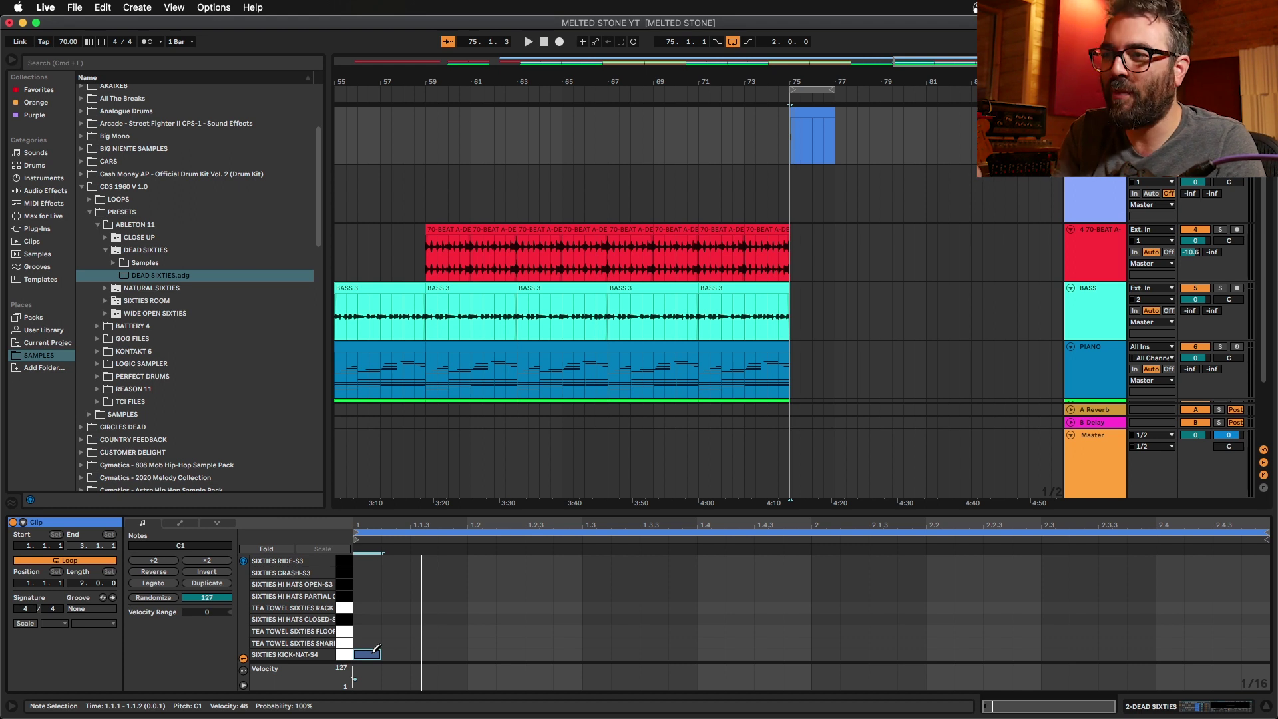
click(487, 631)
drag(474, 632, 474, 643)
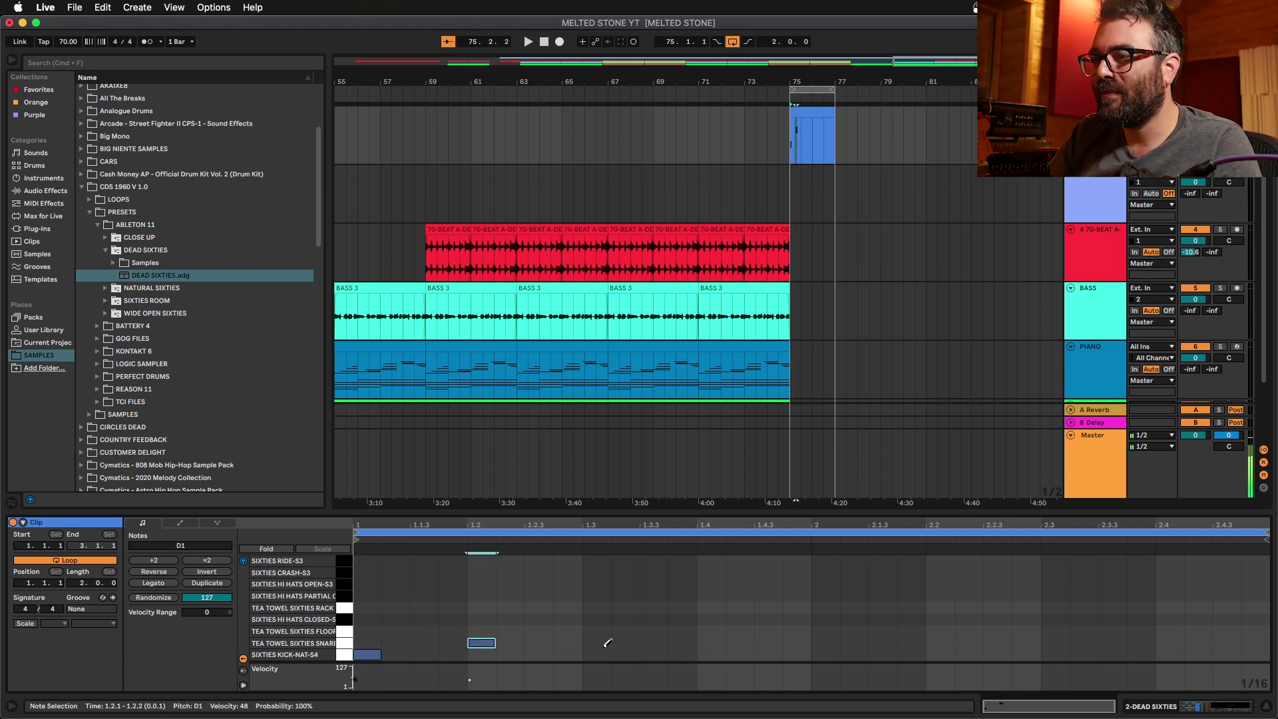
Step: Add SIXTIES KICK-NAT-S4 notes at 1.2.4 and 1.3.1 and a TEA TOWEL SIXTIES snare note at 1.4.1
click(568, 654)
click(597, 655)
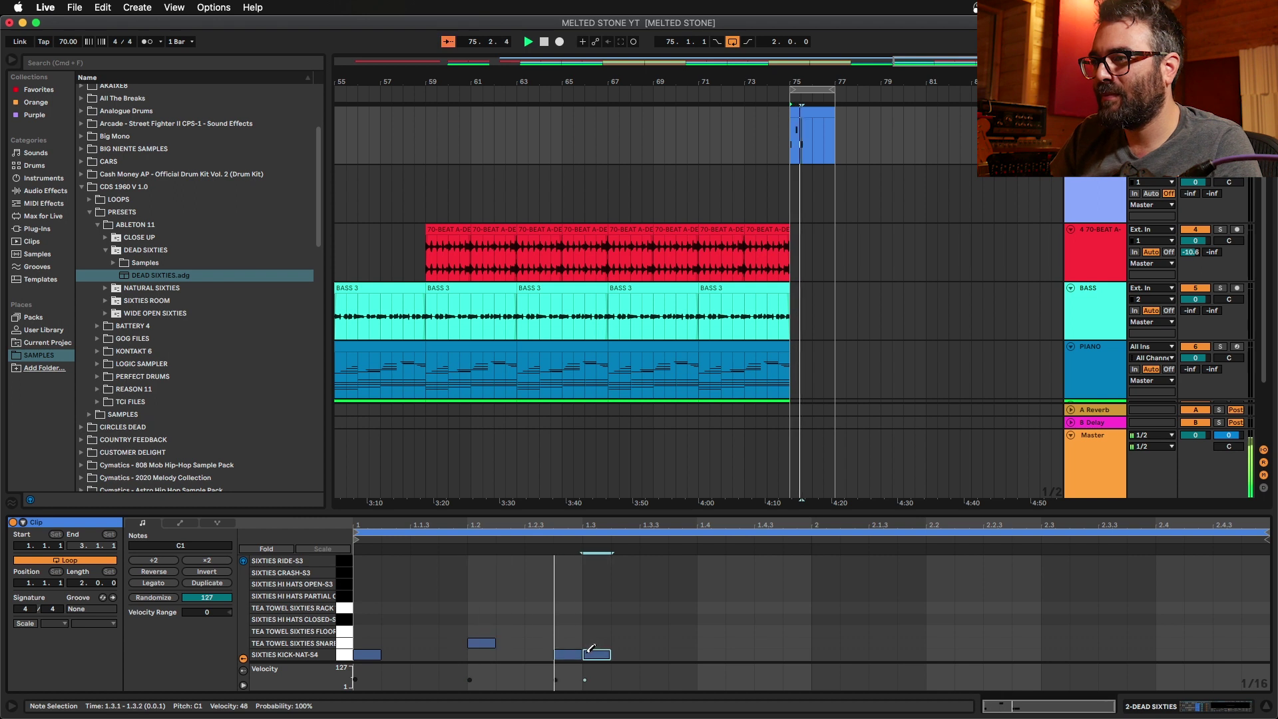
click(713, 641)
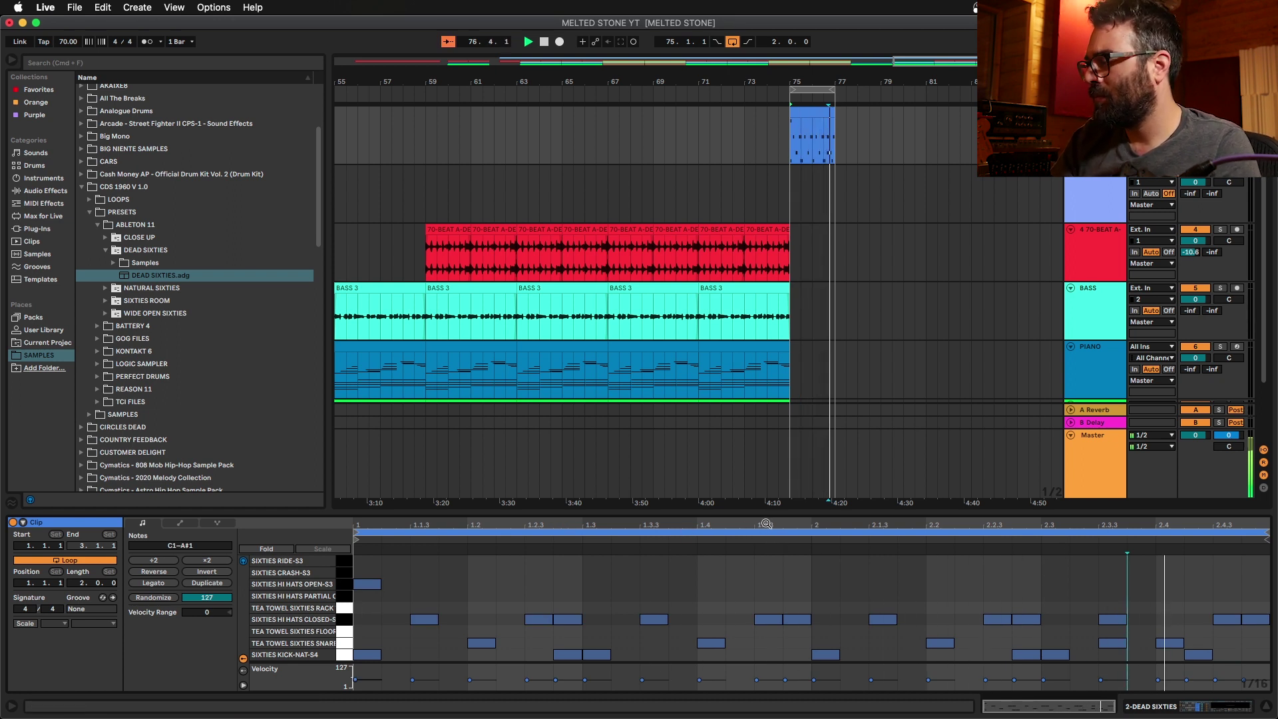
Step: Move the closed hi-hat note at 2.3.3 up to the SIXTIES HI HATS PARTIAL row
click(1112, 620)
drag(1114, 623, 1114, 599)
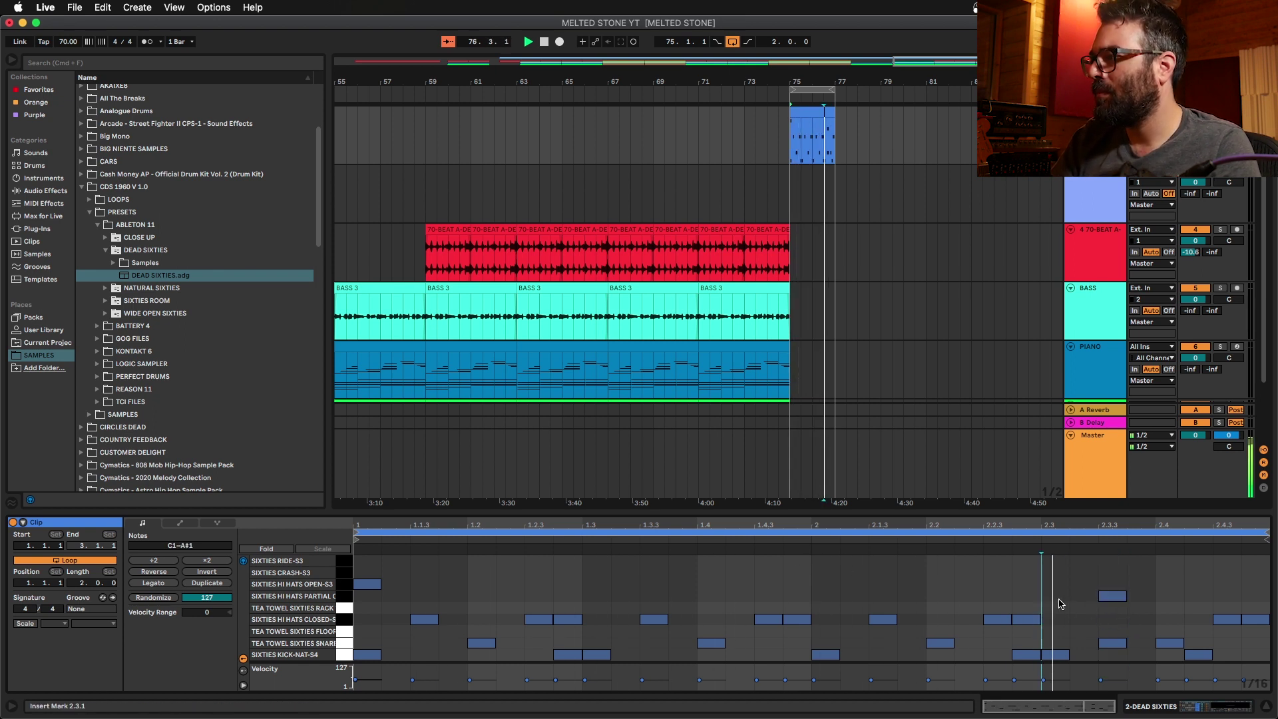
click(1042, 587)
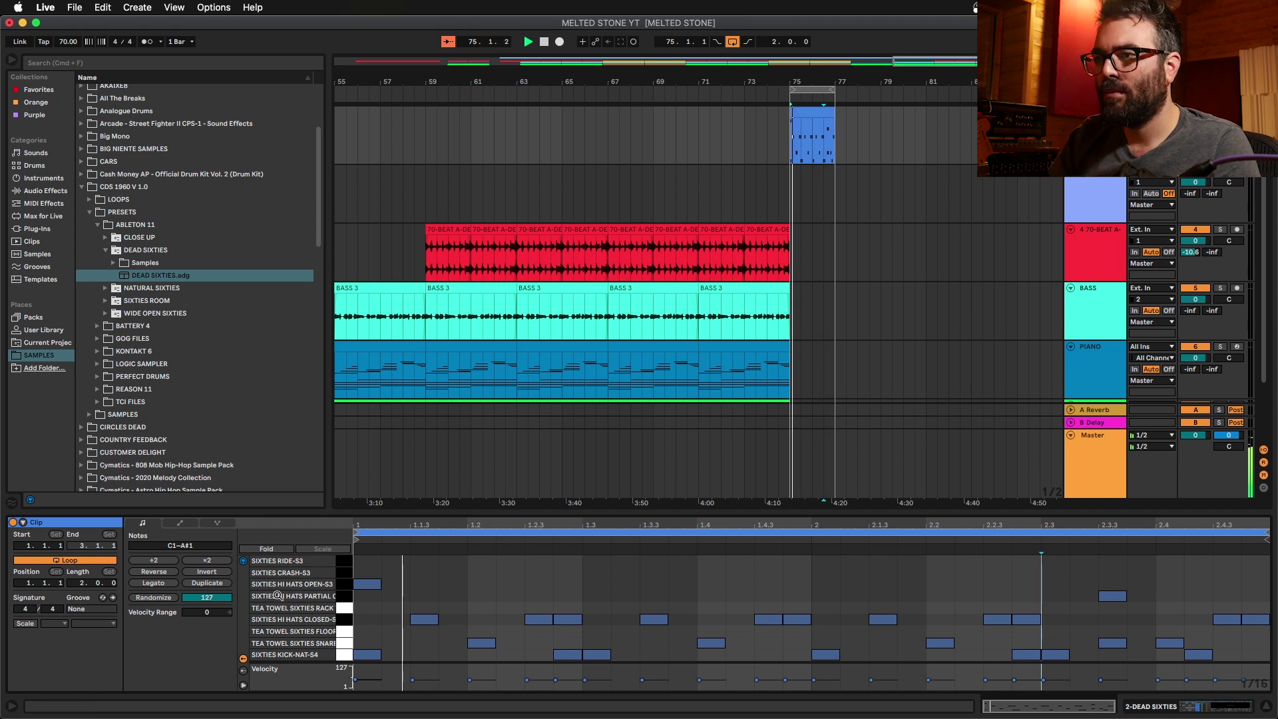
Step: Vary the velocities of the closed hi-hat notes across both bars between 22 and 58, and play the clip
key(space)
click(421, 620)
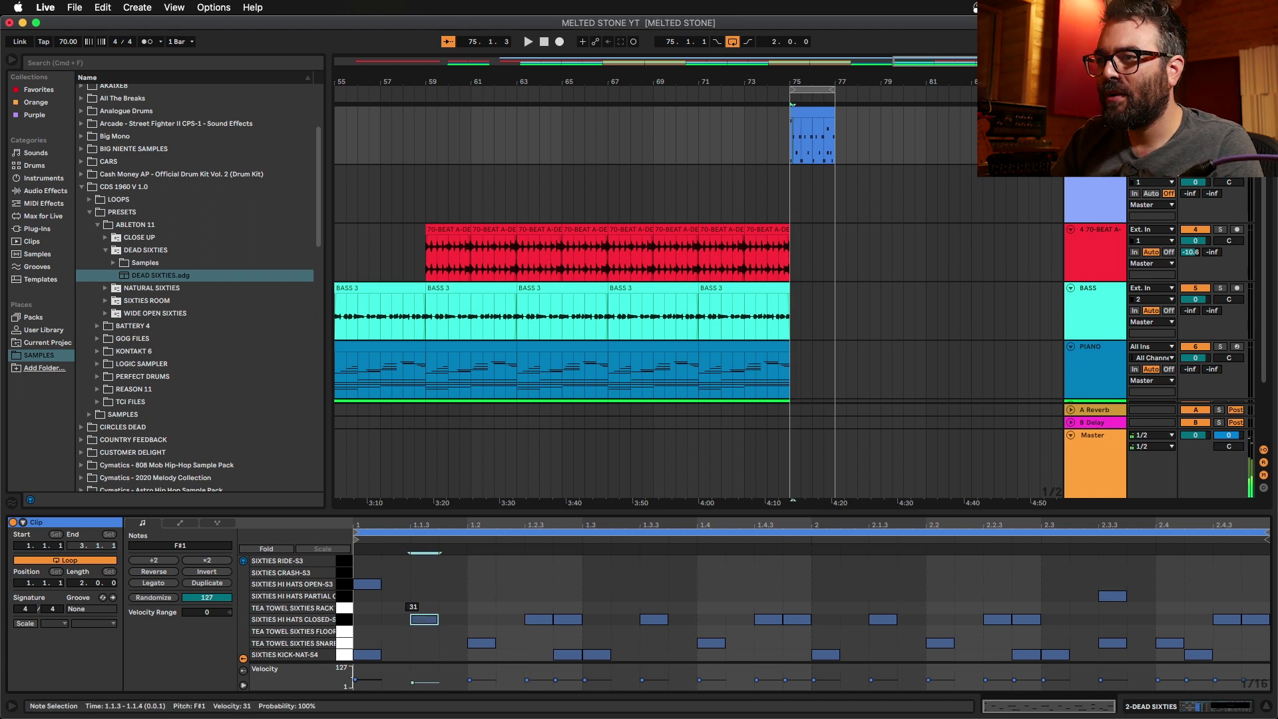
click(539, 619)
drag(564, 620, 564, 626)
drag(654, 619, 654, 620)
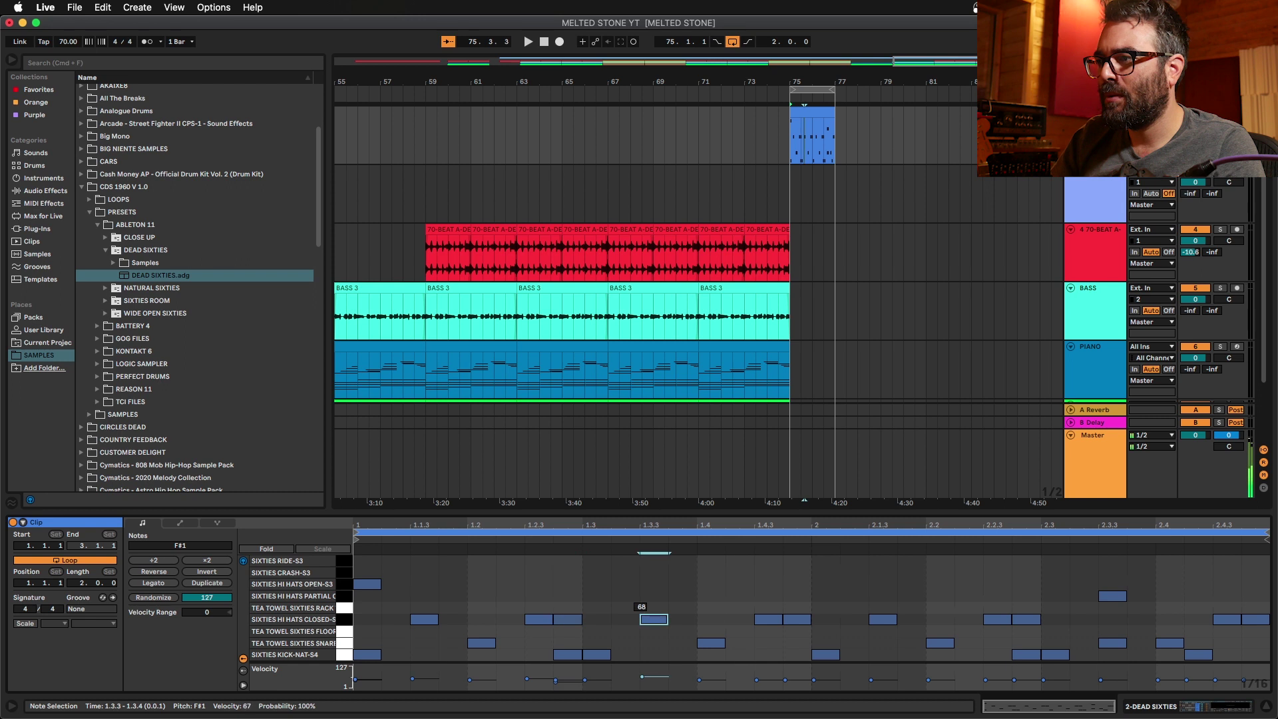
click(797, 620)
click(883, 619)
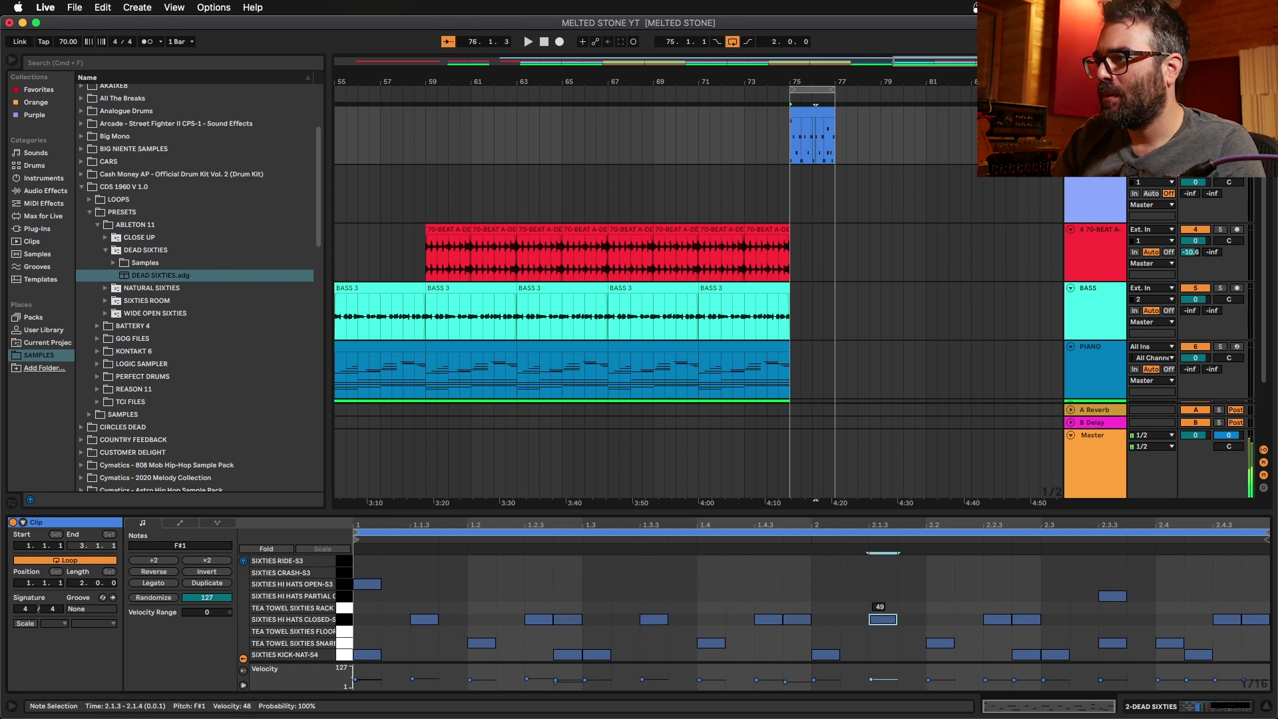
click(1027, 619)
click(1256, 619)
key(space)
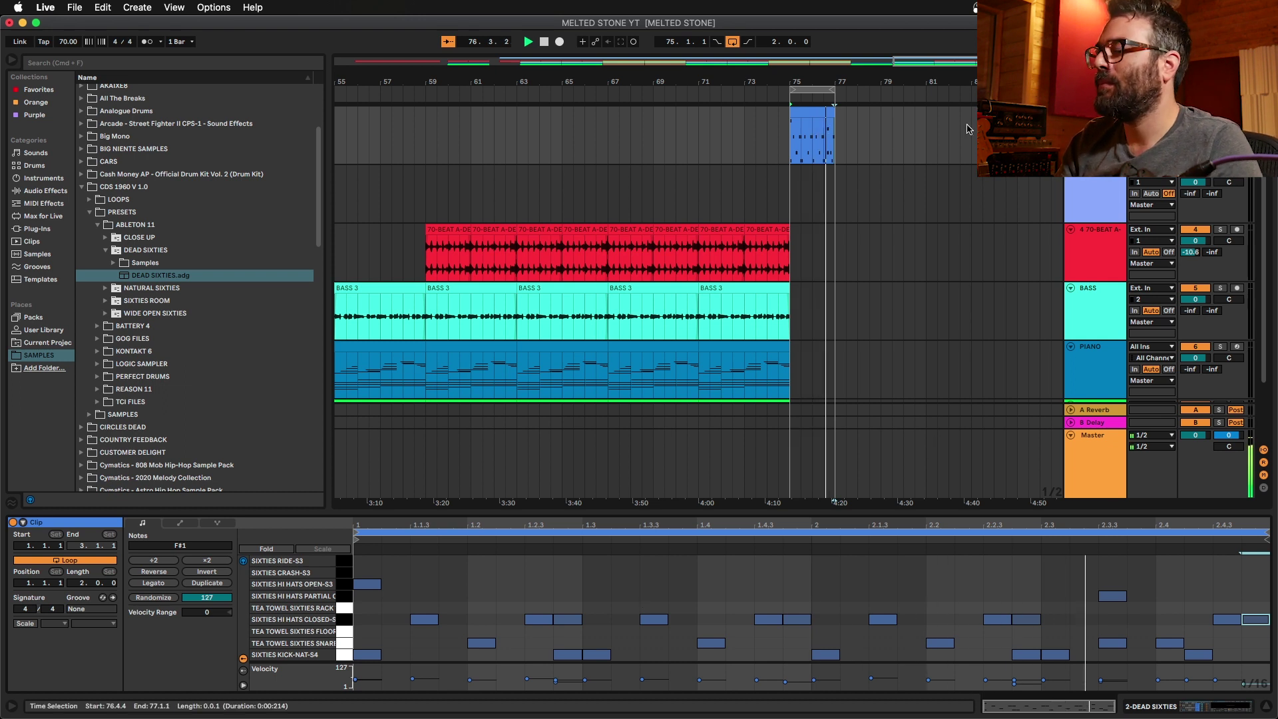
click(808, 114)
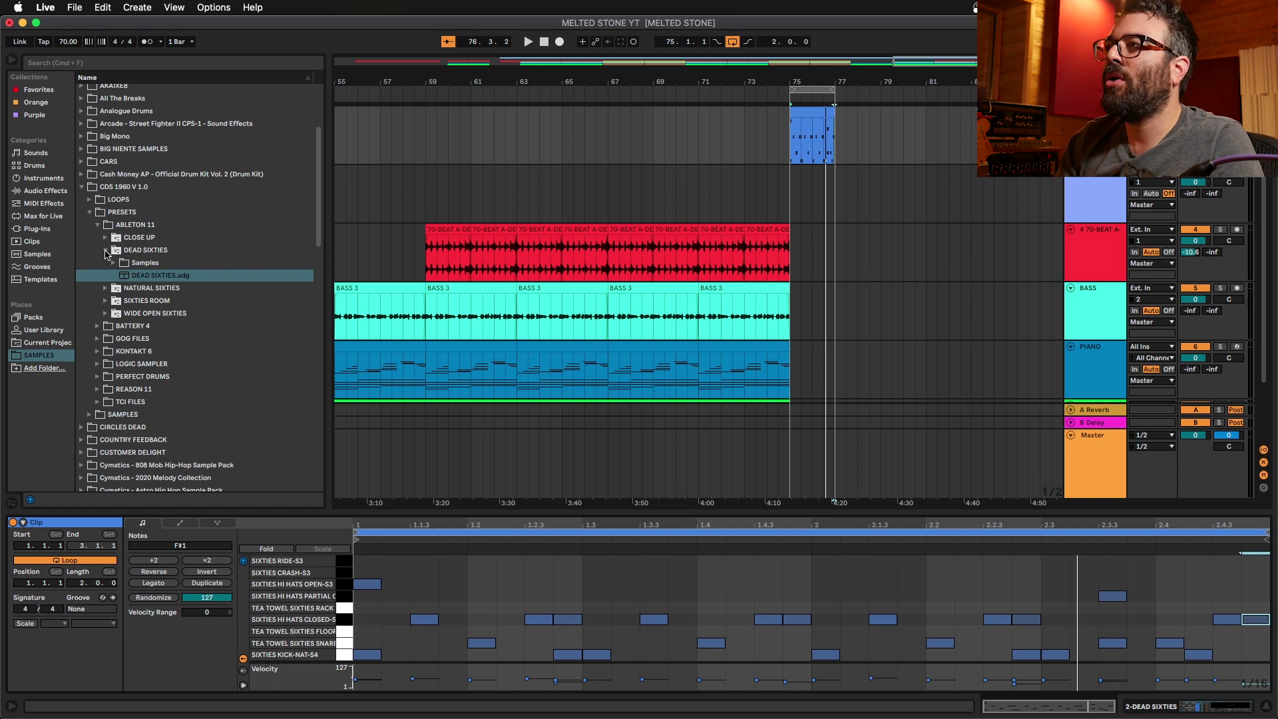
Step: Replace the DEAD SIXTIES kit with NATURAL SIXTIES.adg from the NATURAL SIXTIES preset folder and play the beat through it
click(106, 253)
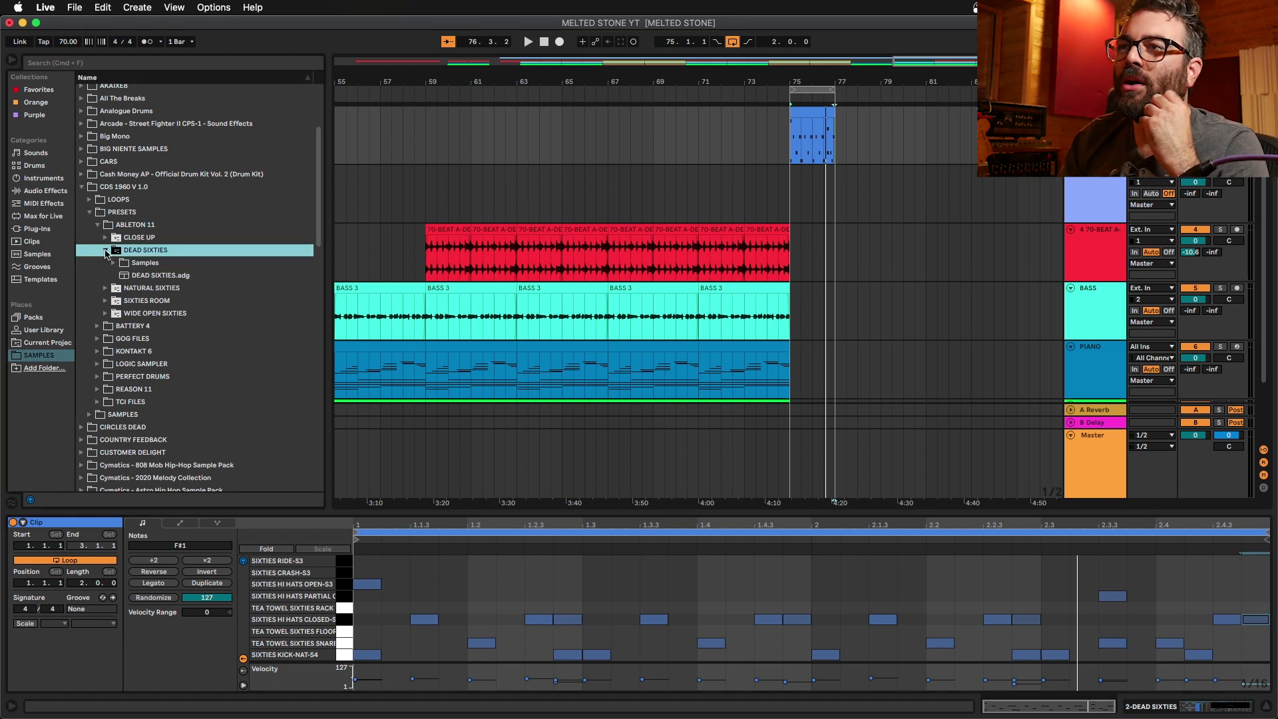
click(105, 251)
click(105, 262)
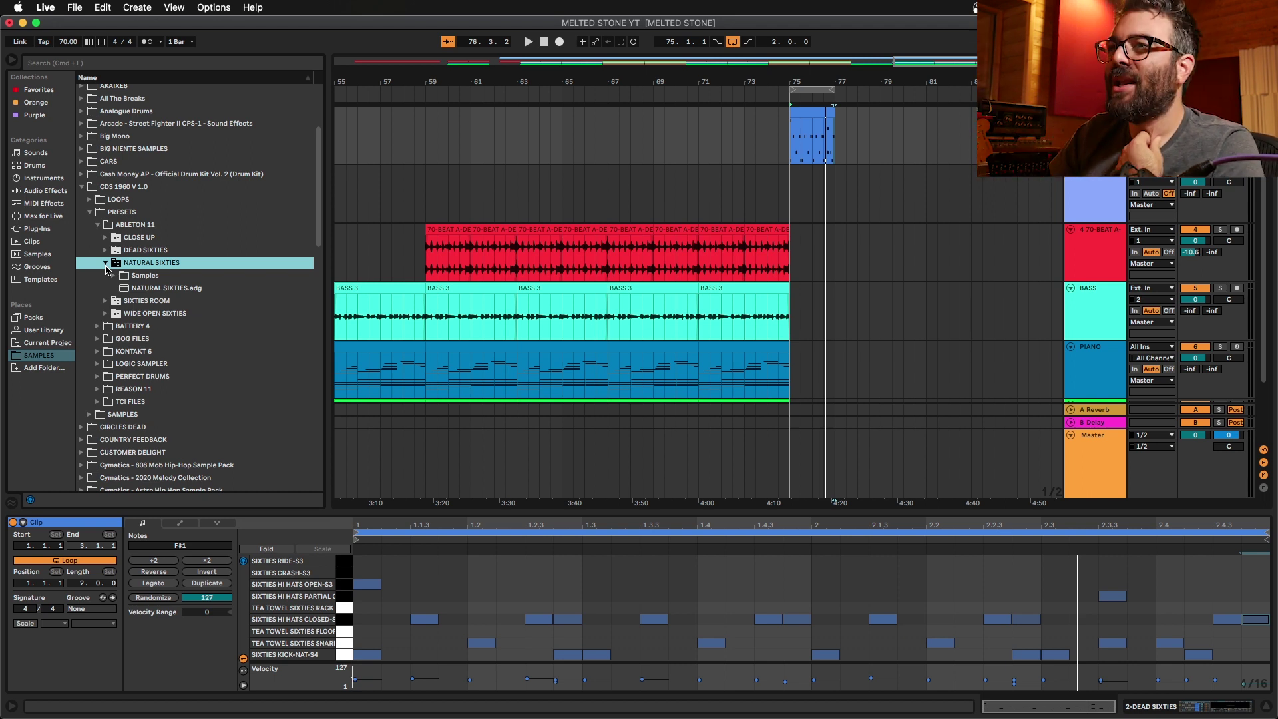
double_click(171, 293)
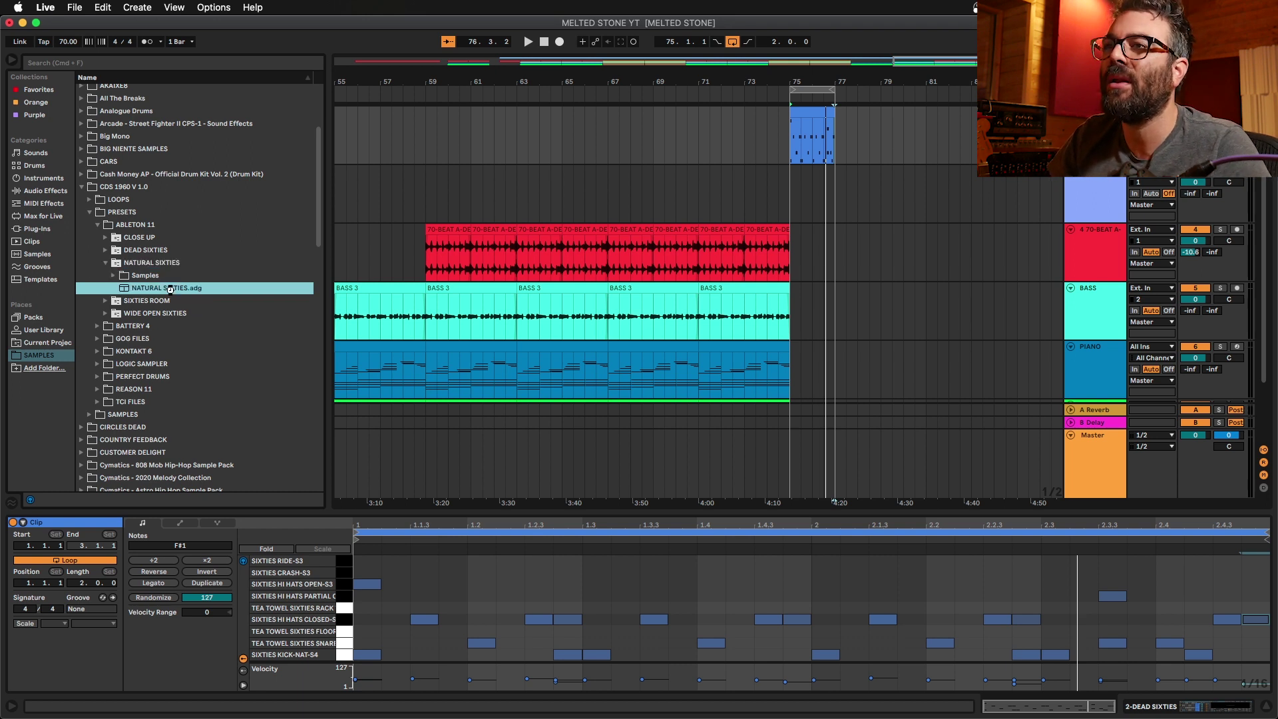
key(space)
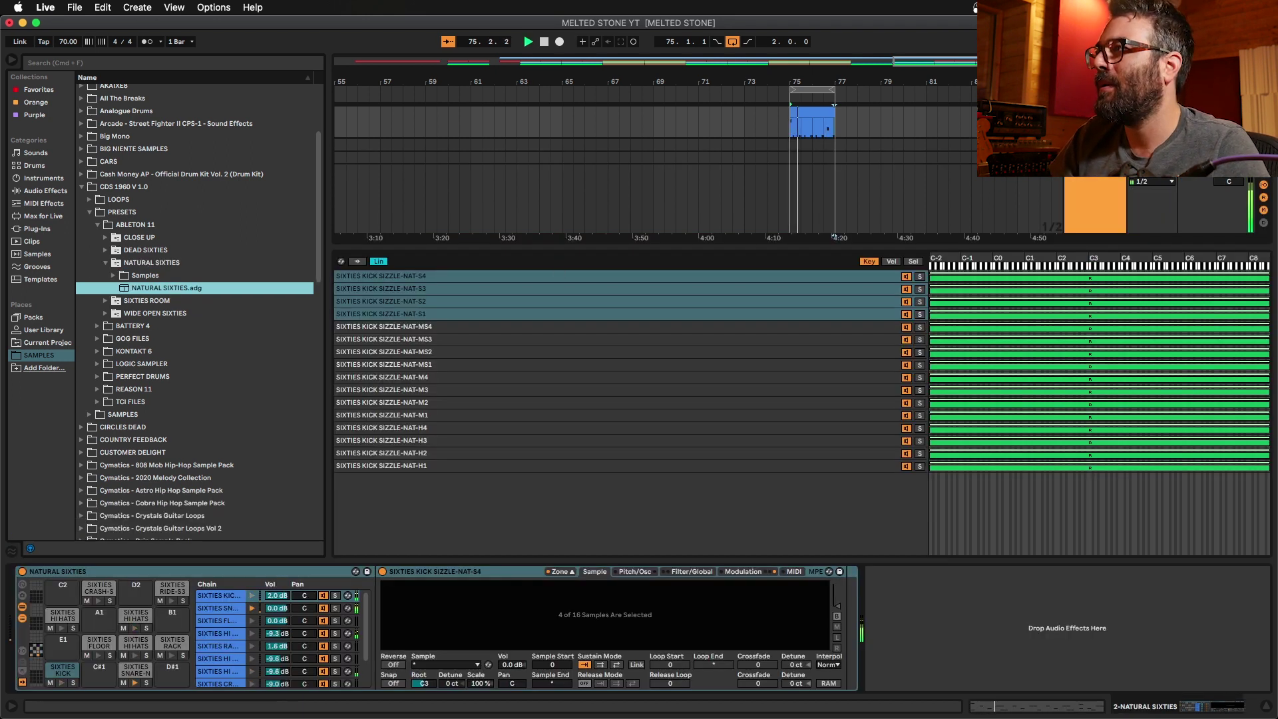
click(1092, 127)
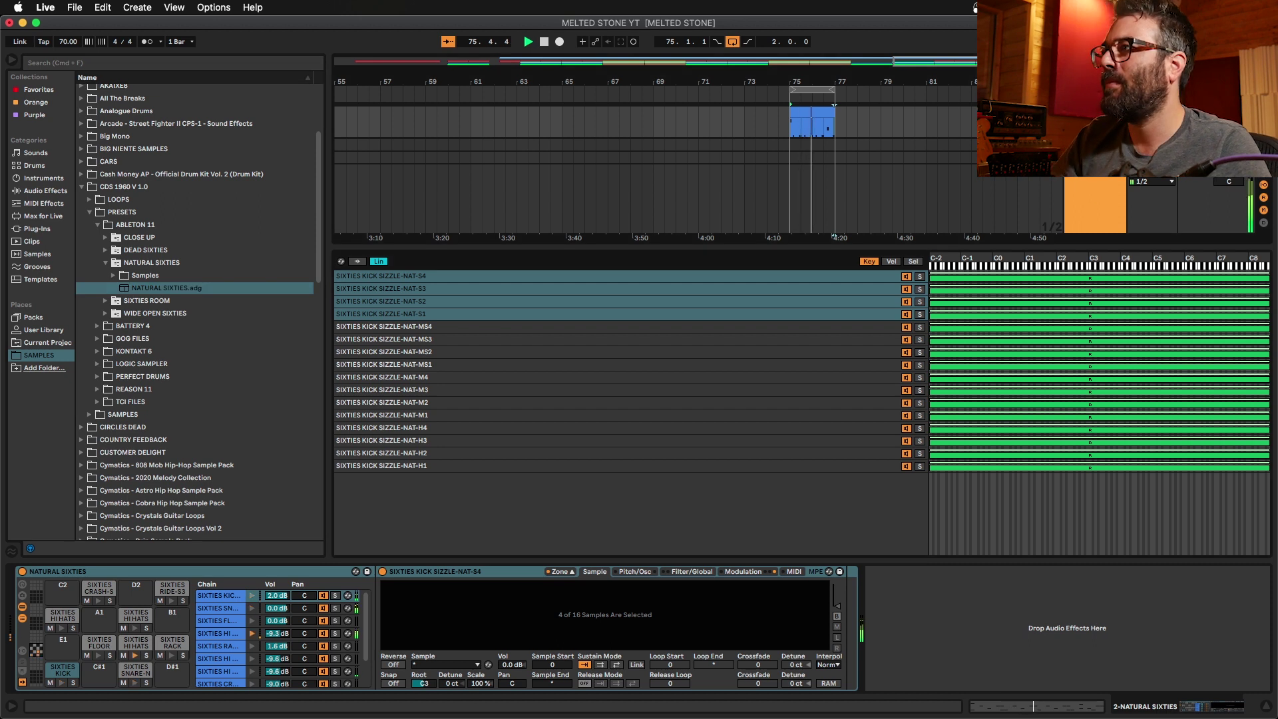
click(1090, 145)
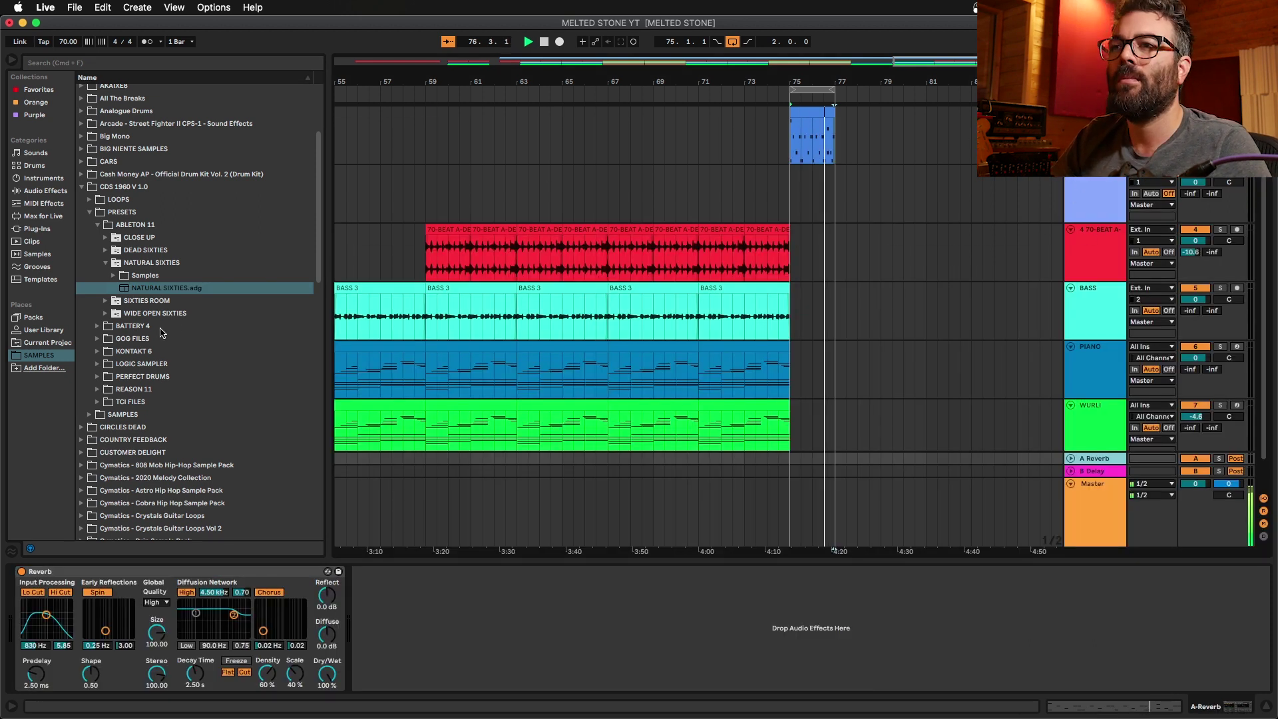
Step: Load SIXTIES ROOM.adg from the SIXTIES ROOM folder onto the drum track and play the beat through it
click(133, 301)
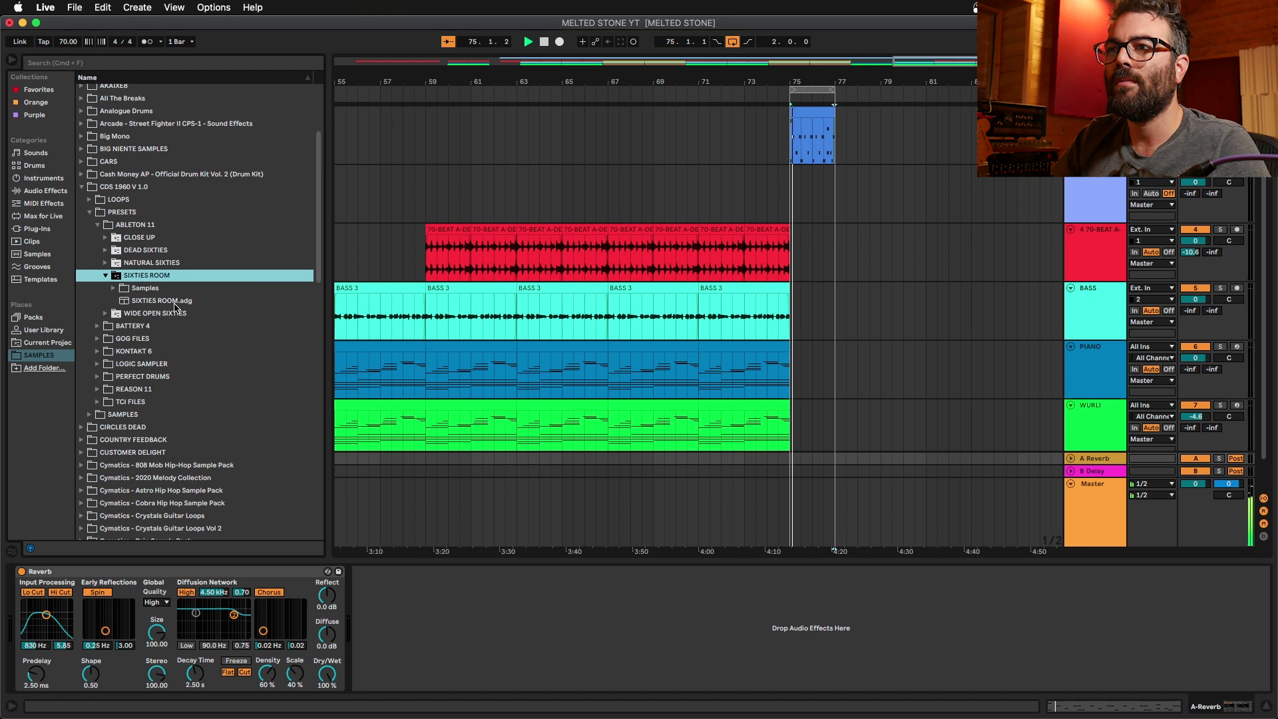
double_click(175, 303)
key(space)
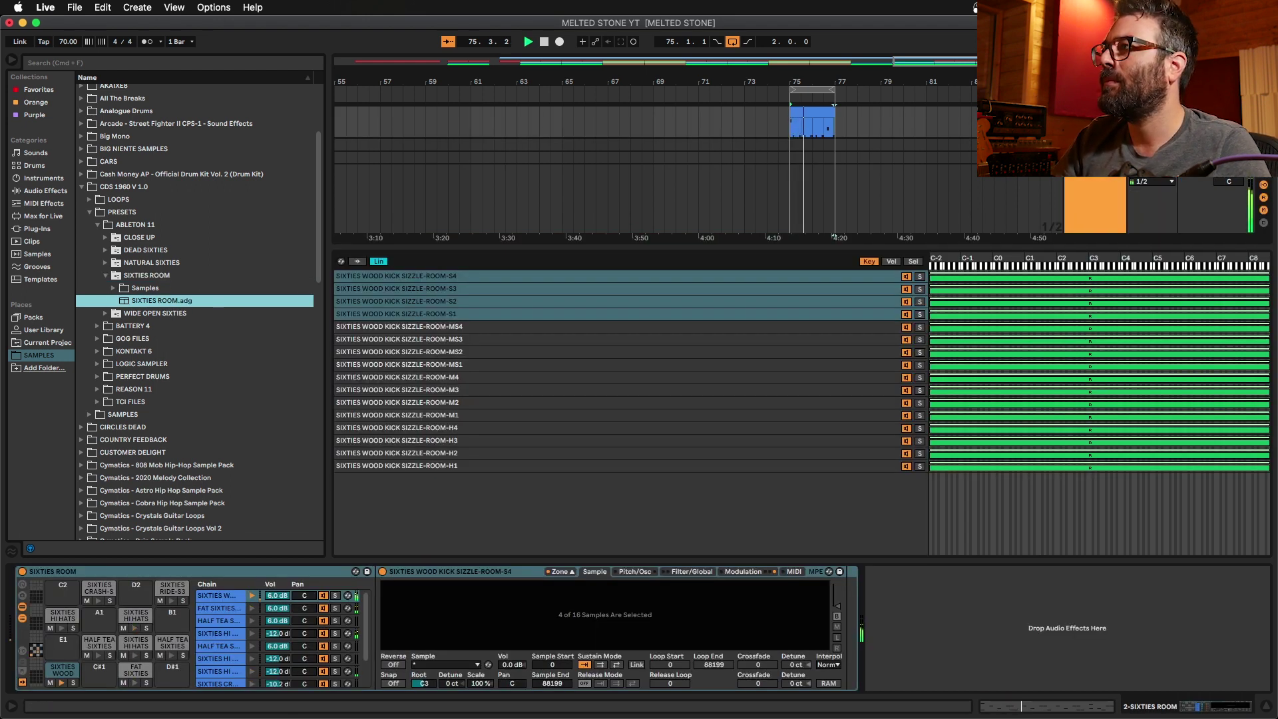
click(1095, 145)
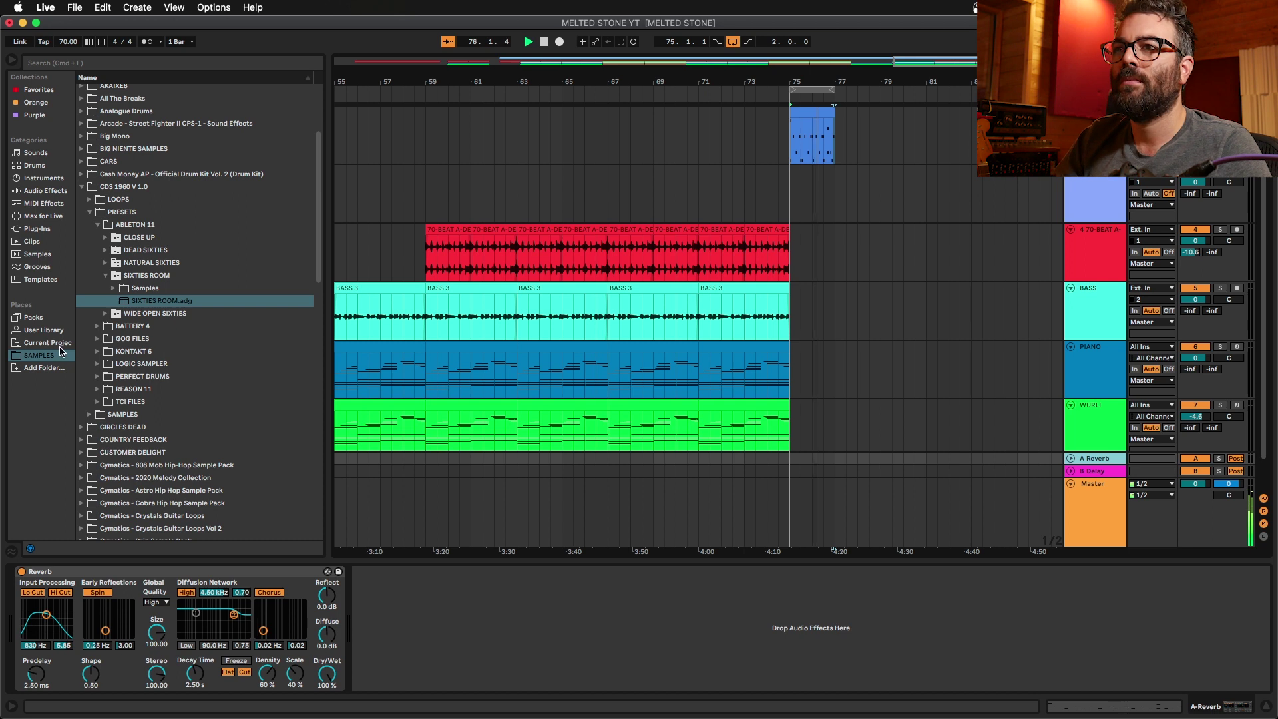
Step: Load CLOSE UP.adg from the CLOSE UP folder onto the drum track and play the beat through it
click(106, 238)
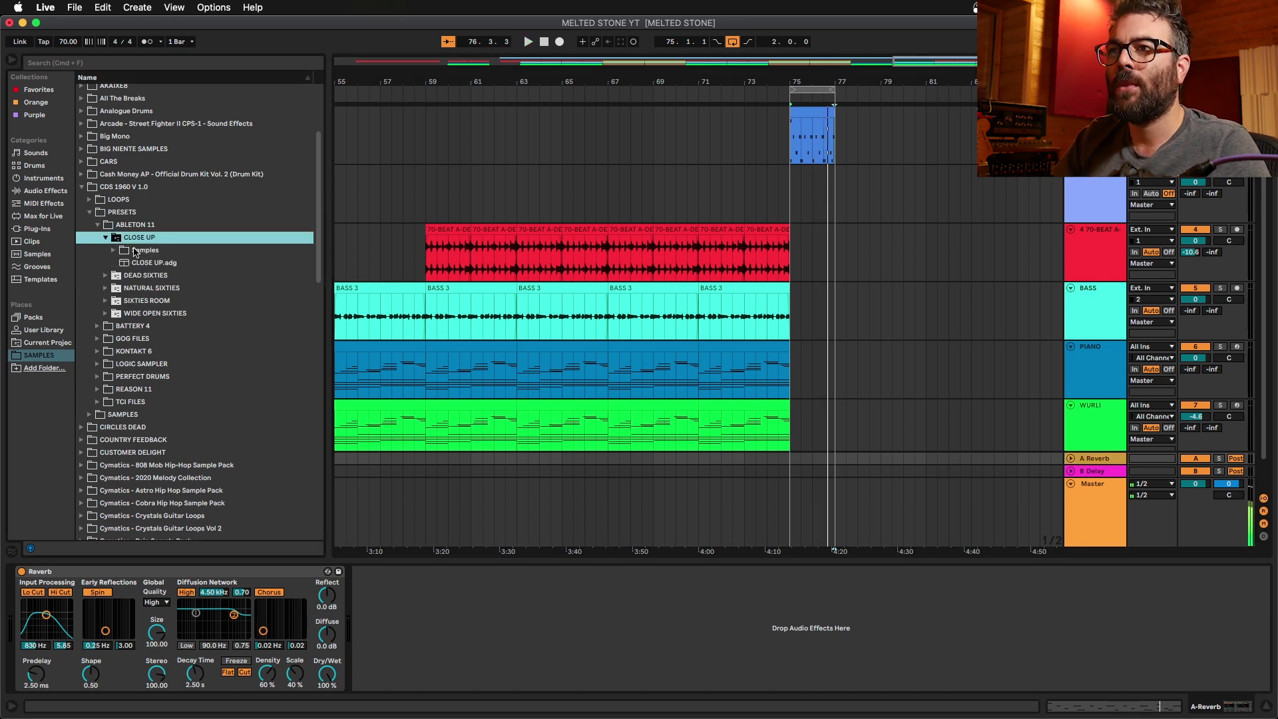
click(159, 264)
double_click(158, 264)
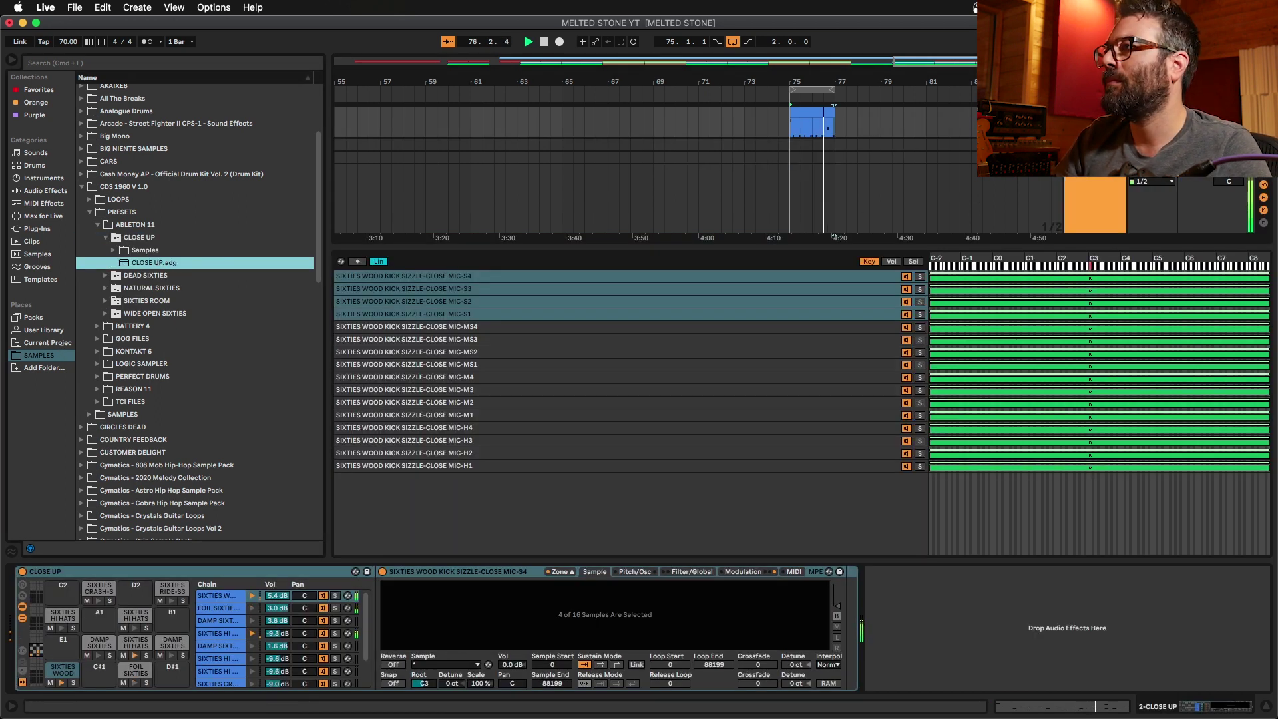
click(1095, 144)
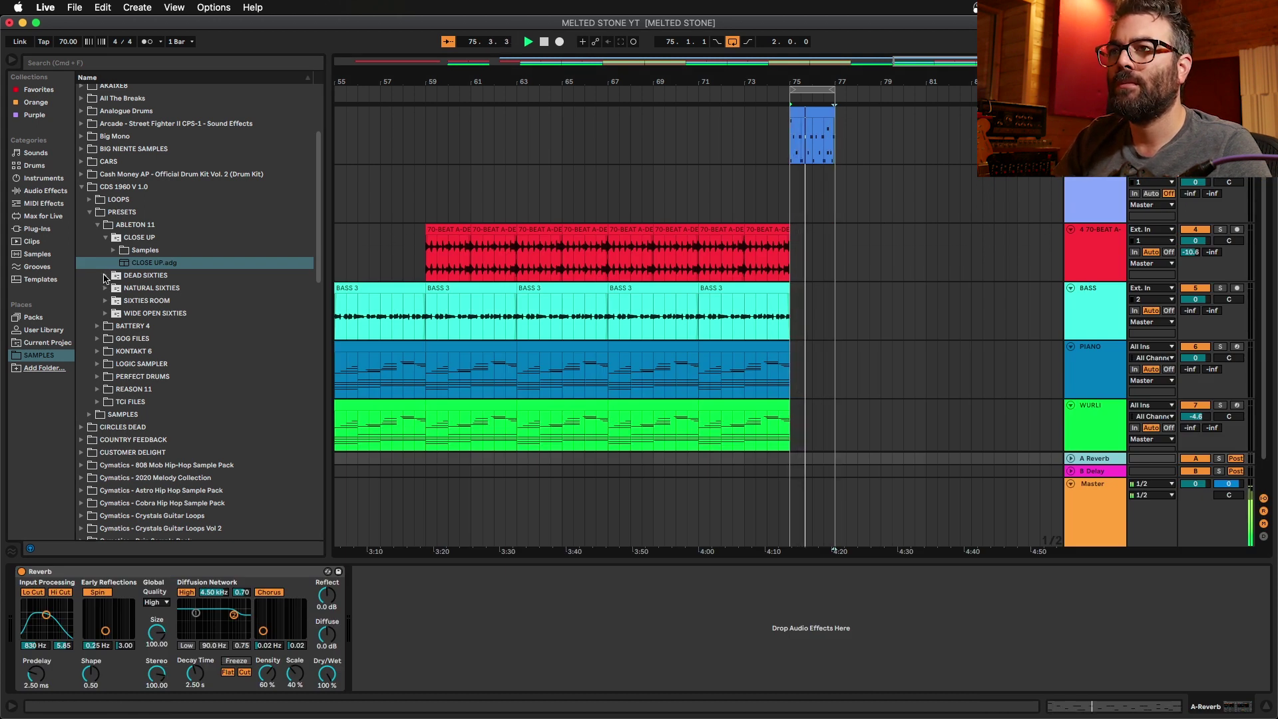
Step: Load DEAD SIXTIES.adg back onto the drum track and play the beat with it for comparison
click(104, 275)
double_click(169, 276)
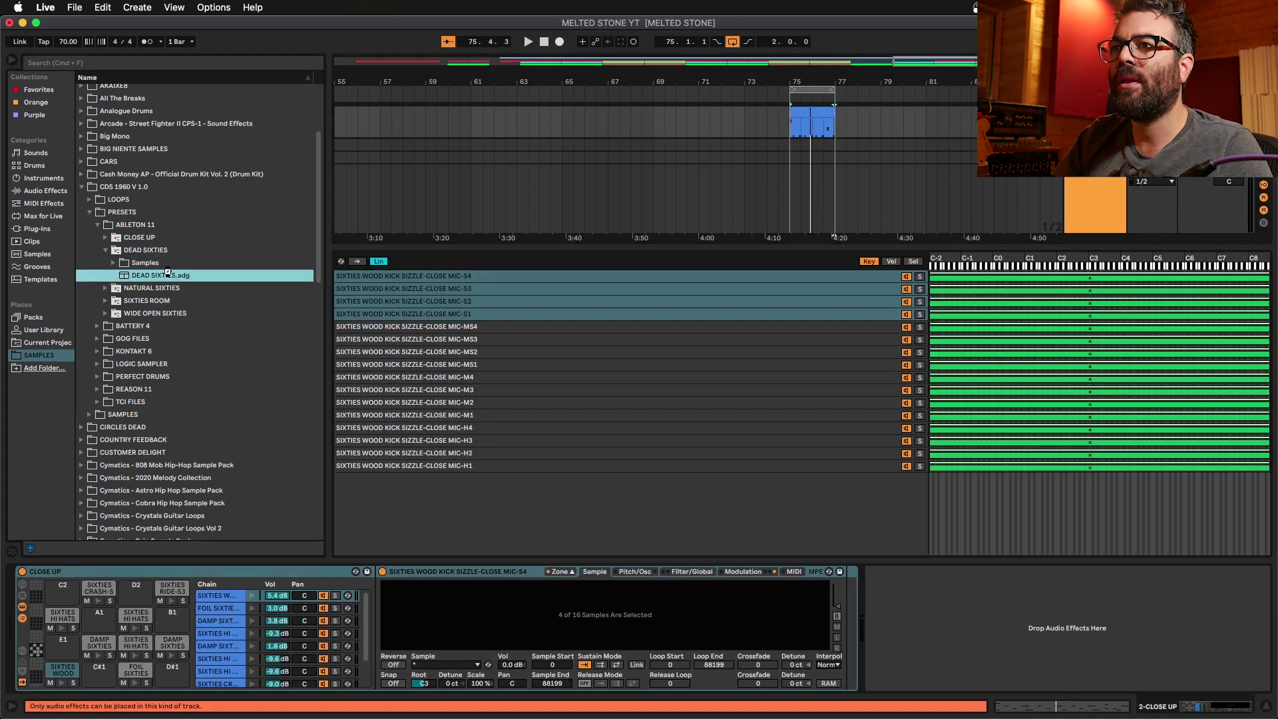
key(space)
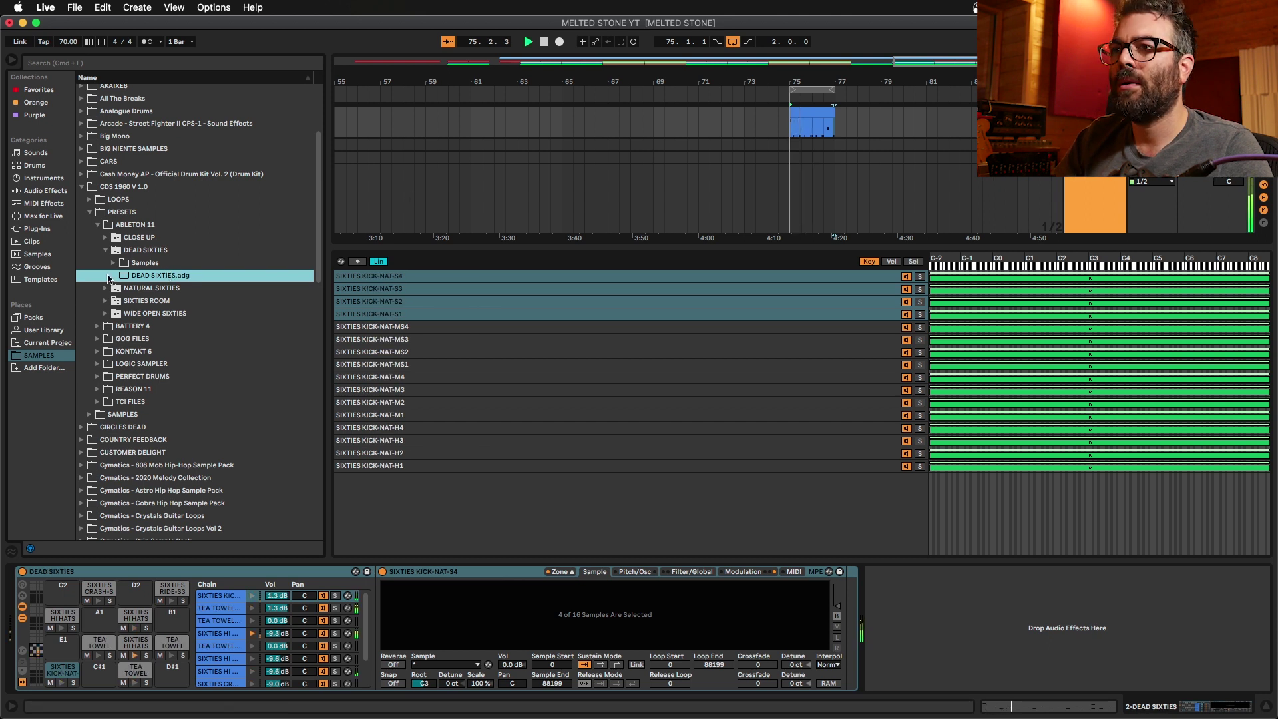
Step: Replace the DEAD SIXTIES kit with NATURAL SIXTIES.adg again and listen to the beat
click(106, 288)
double_click(169, 288)
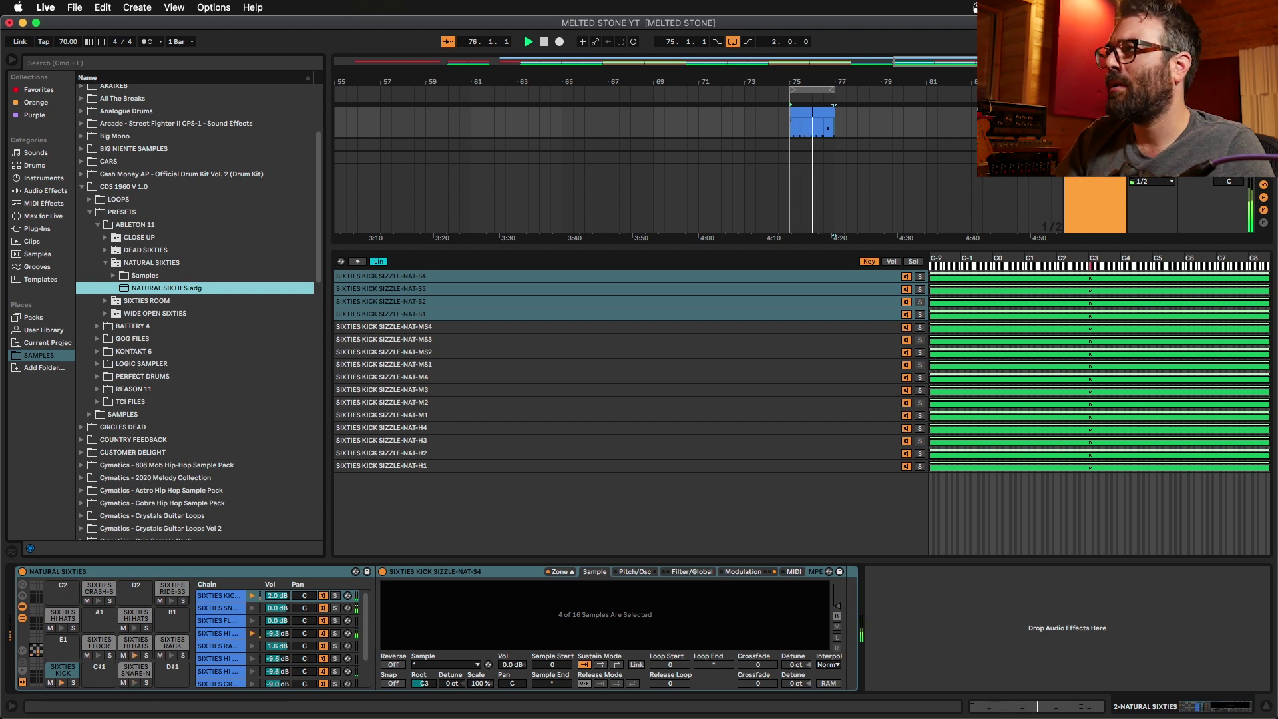
click(1080, 144)
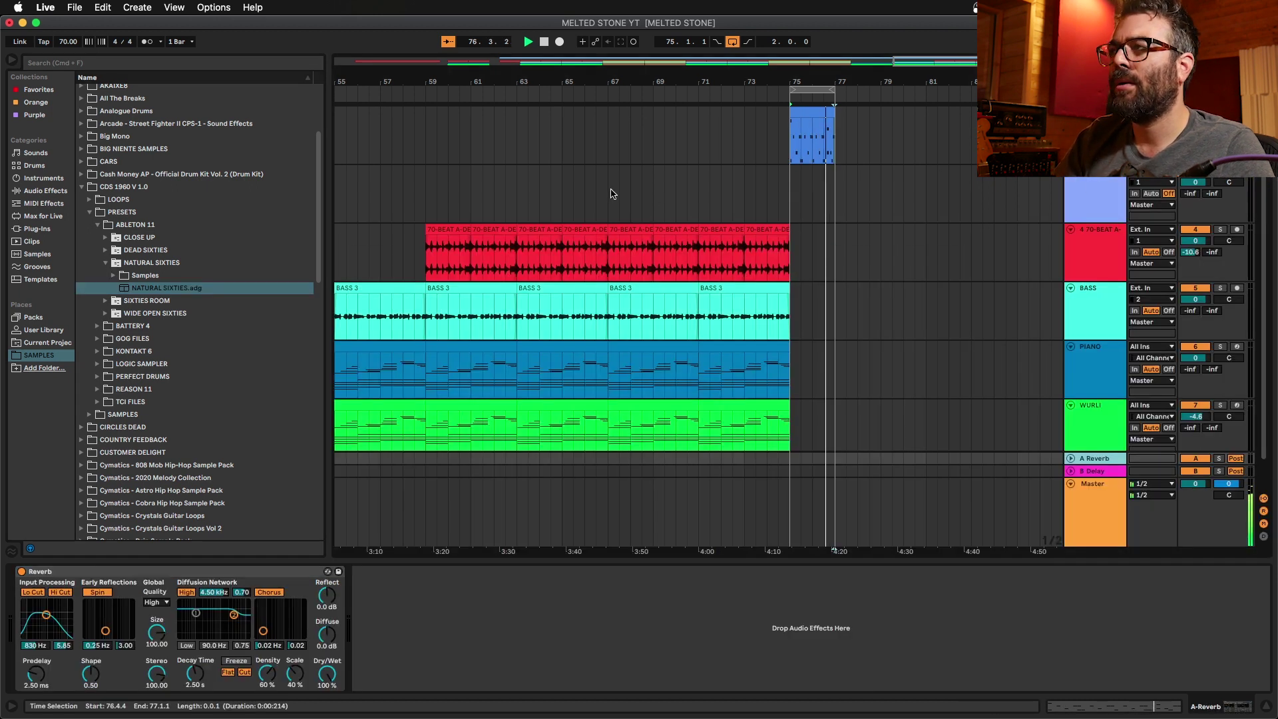
click(1092, 115)
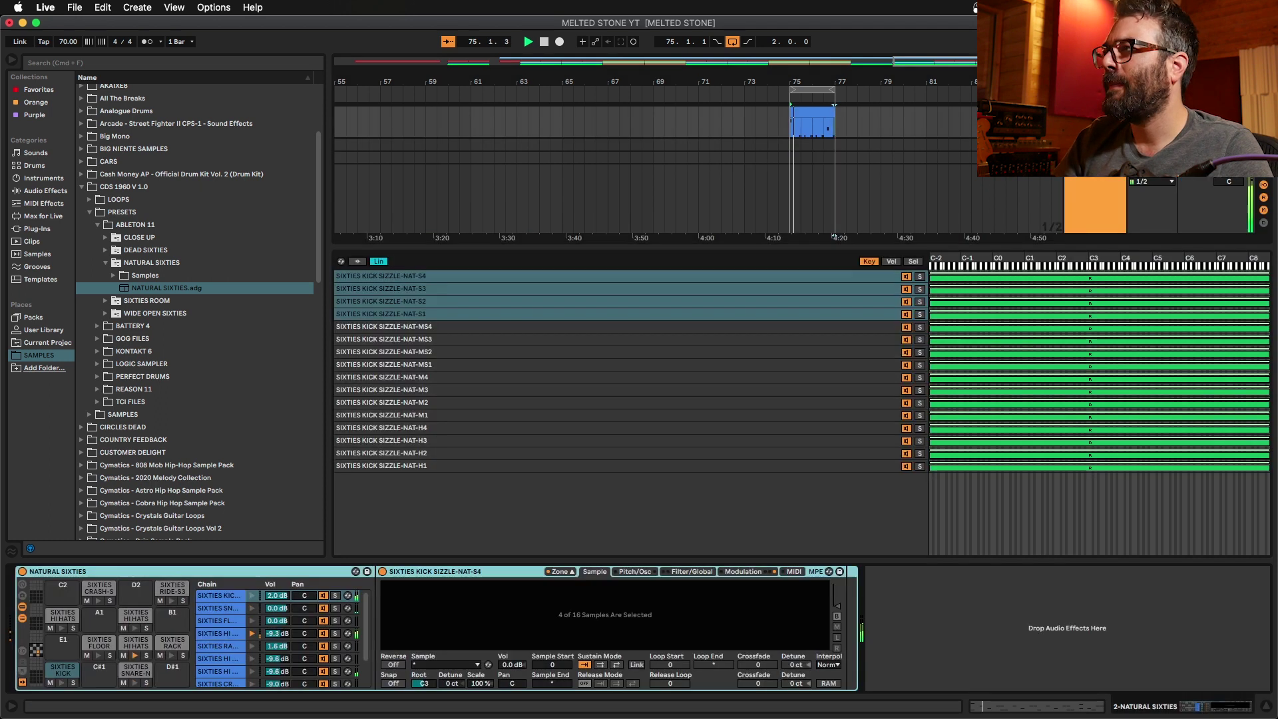
Step: Open the drum clip's notes, set all SIXTIES SNARE-NAT-S4 notes to velocity 16, and play the clip
double_click(824, 114)
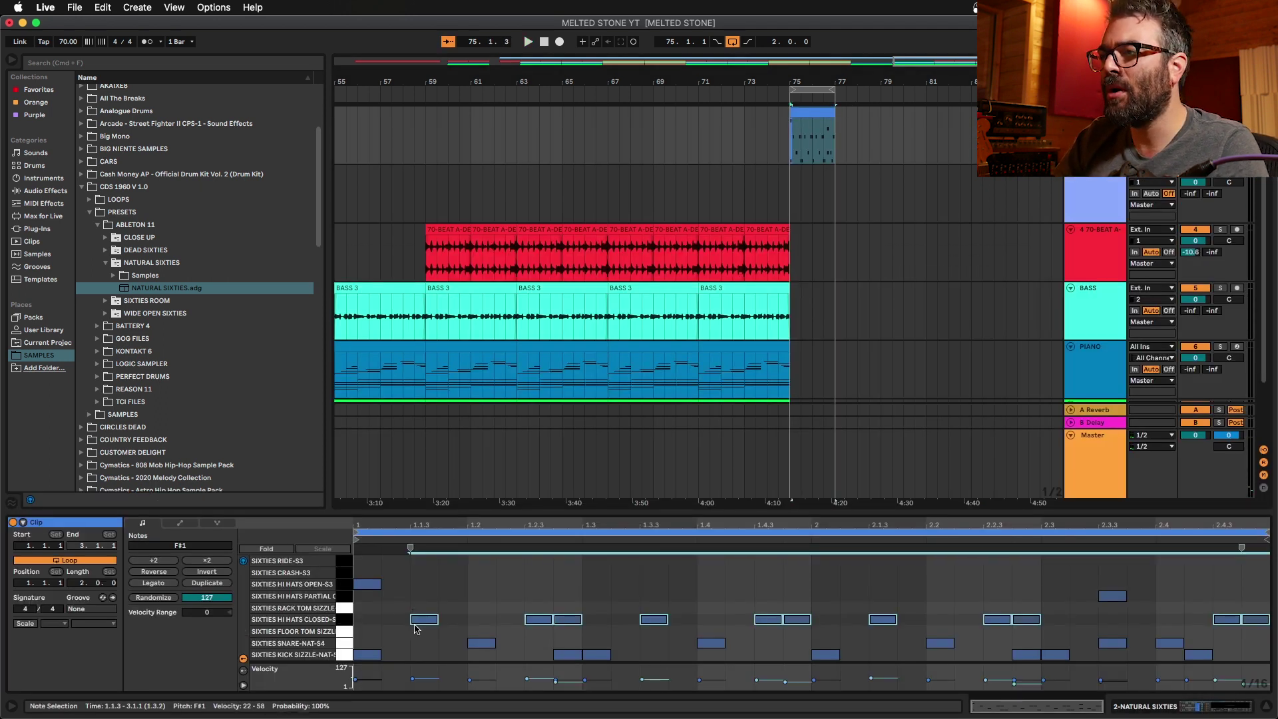
click(482, 642)
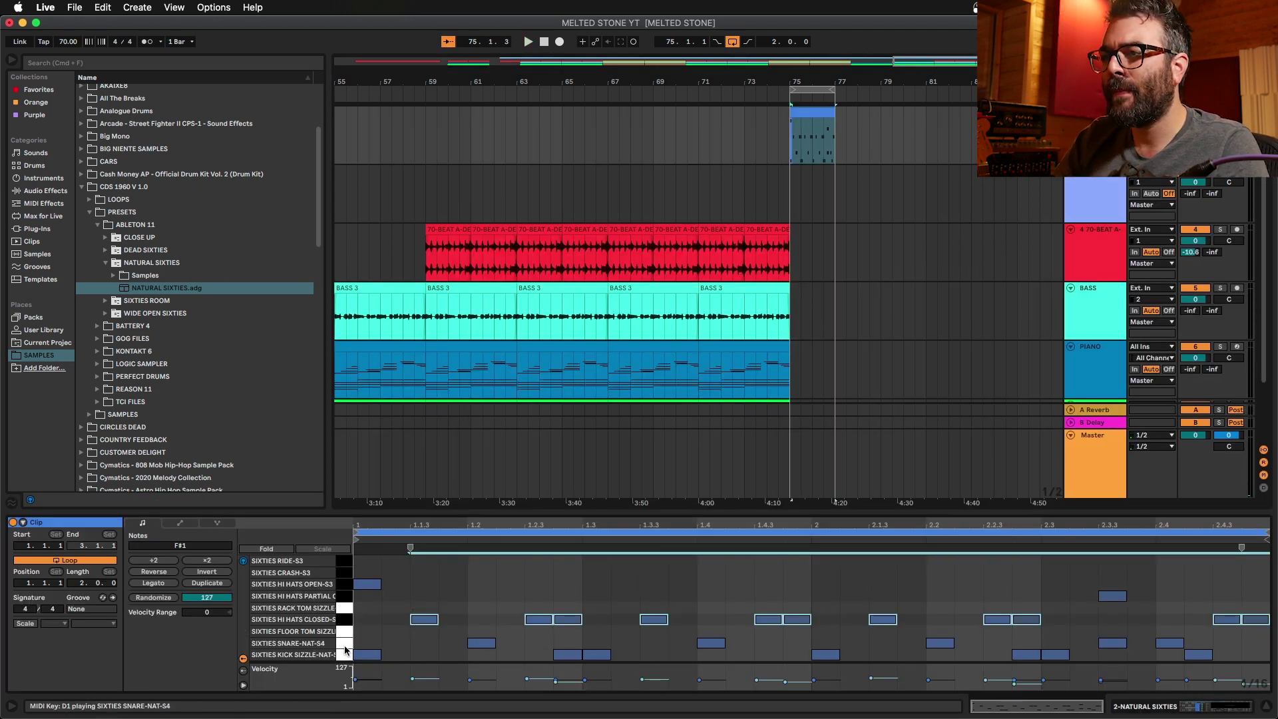
drag(482, 643, 481, 665)
key(space)
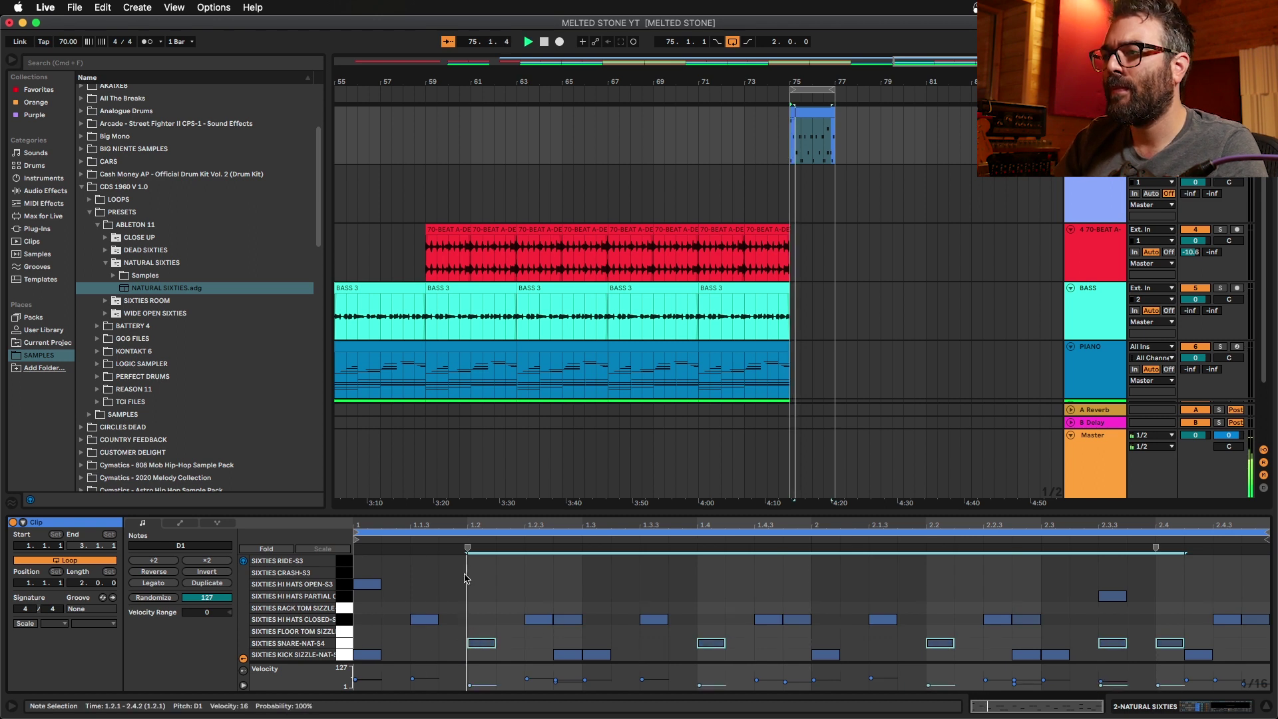
Step: Set all SIXTIES KICK SIZZLE-NAT notes in the clip to velocity 8 and play the clip
click(364, 656)
key(space)
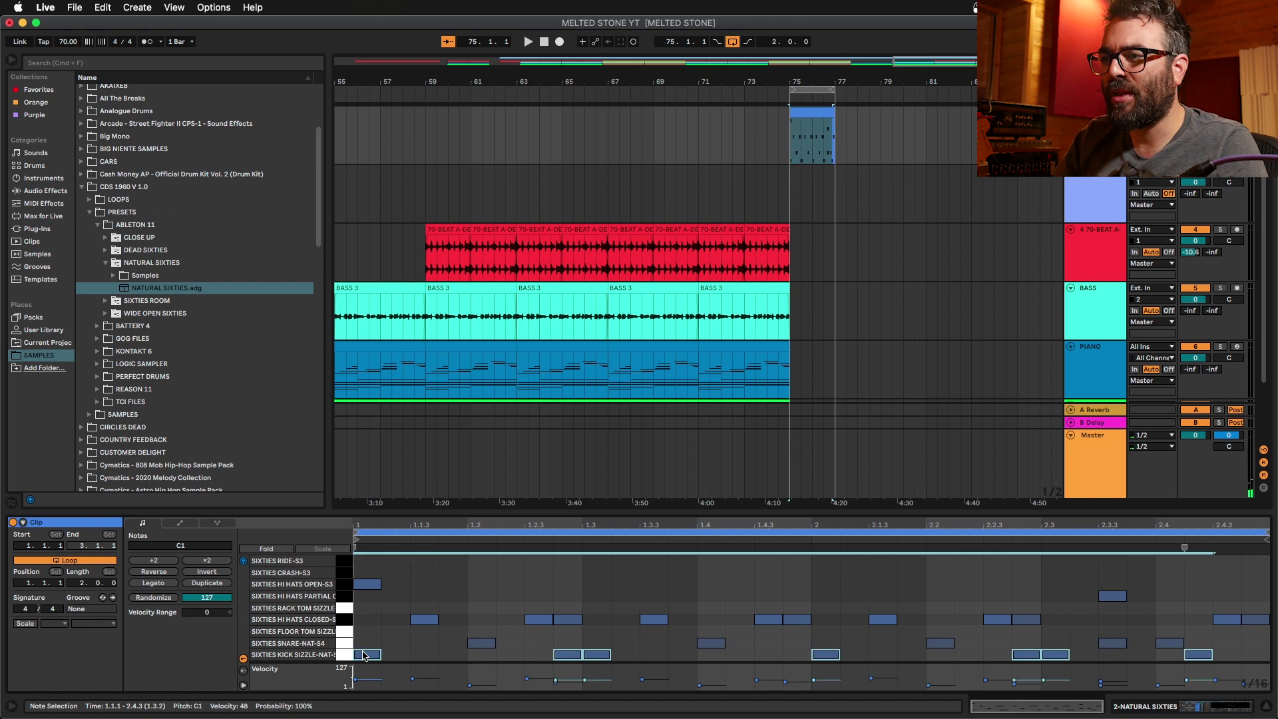
drag(363, 652, 363, 672)
key(space)
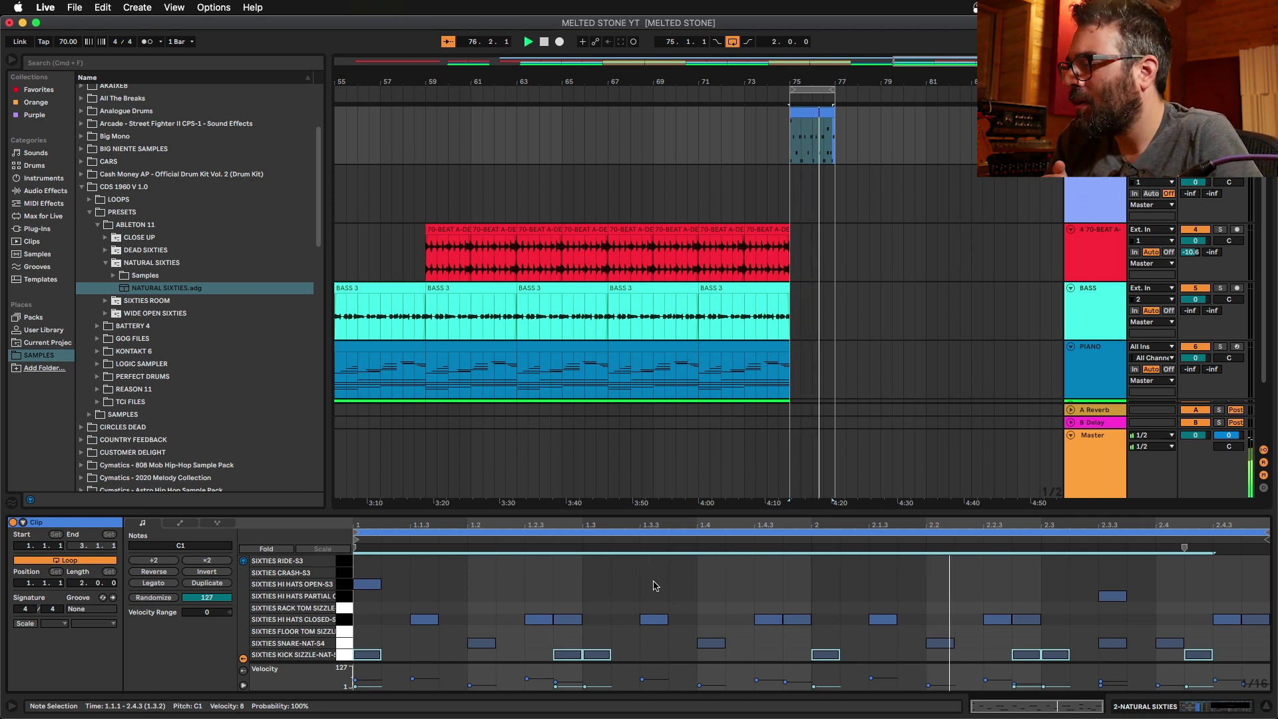
Step: Lower all closed hi-hat notes to velocities of about 4 to 11, soften the open hi-hat at 1.1.1, and play the clip
click(419, 620)
key(space)
drag(422, 618, 422, 639)
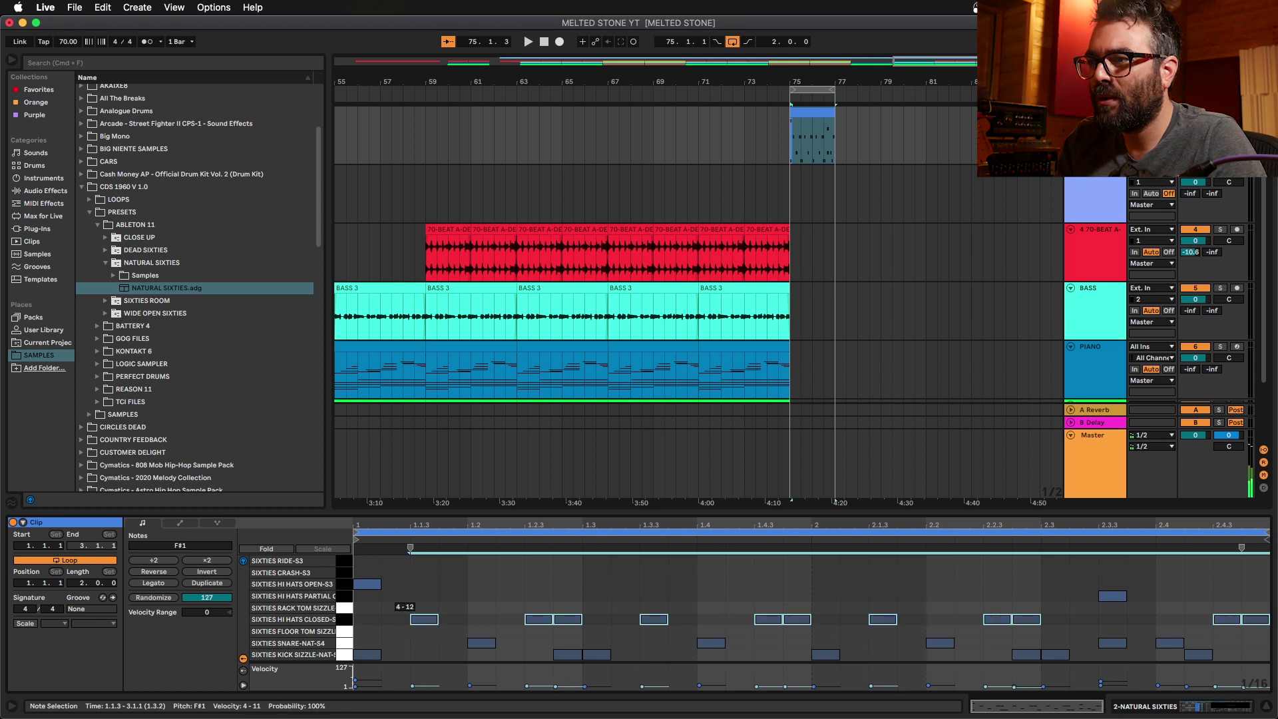
click(365, 584)
key(space)
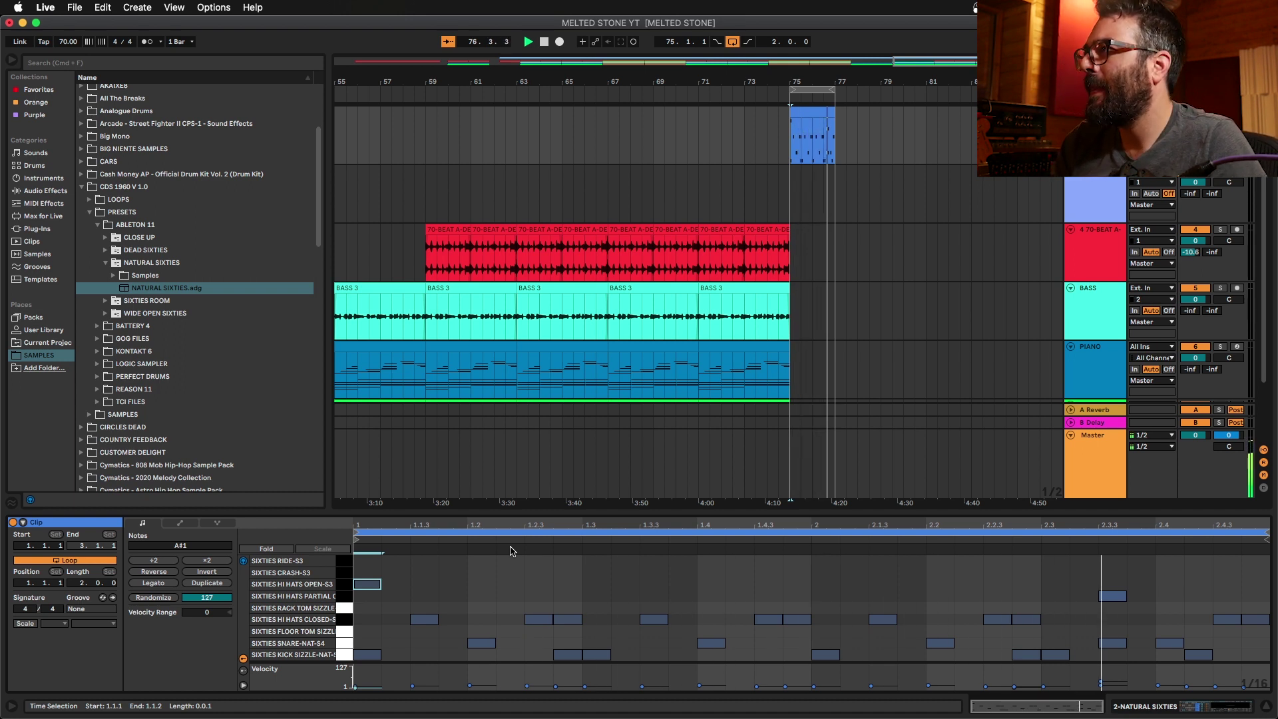
Step: Show the NATURAL SIXTIES track's devices, and switch to the Session View mixer
key(shift+Tab)
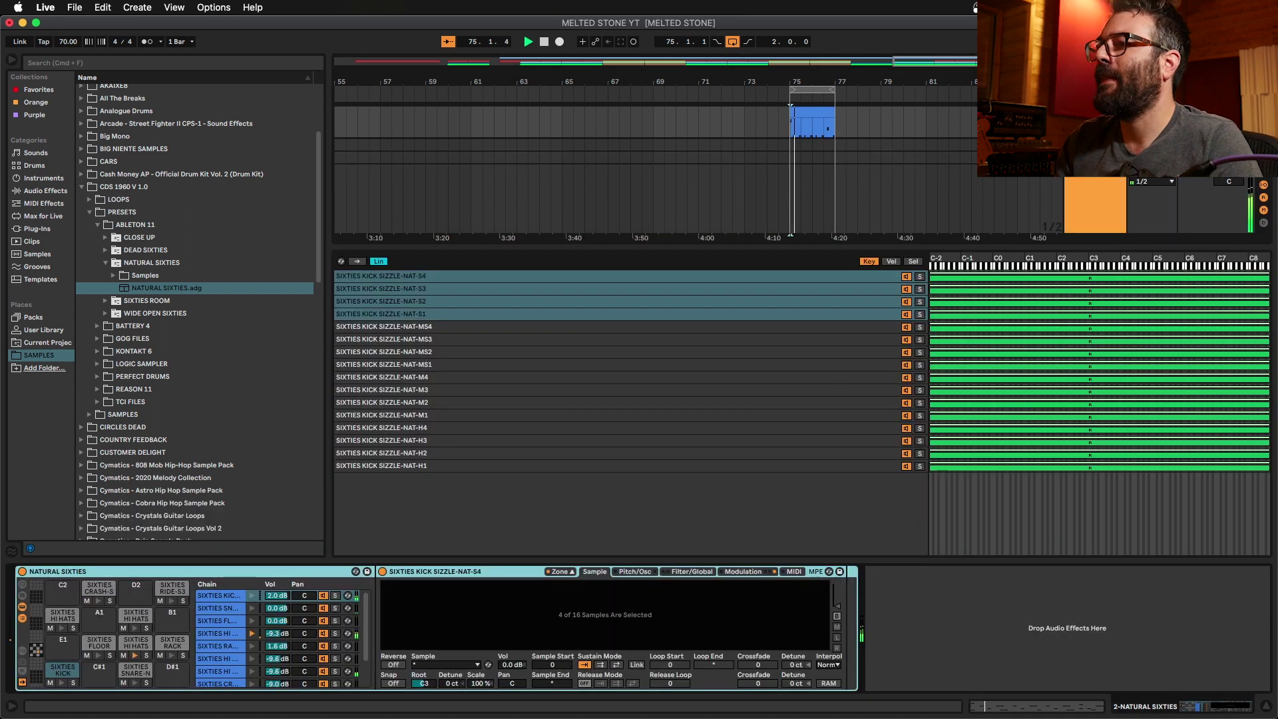
key(Tab)
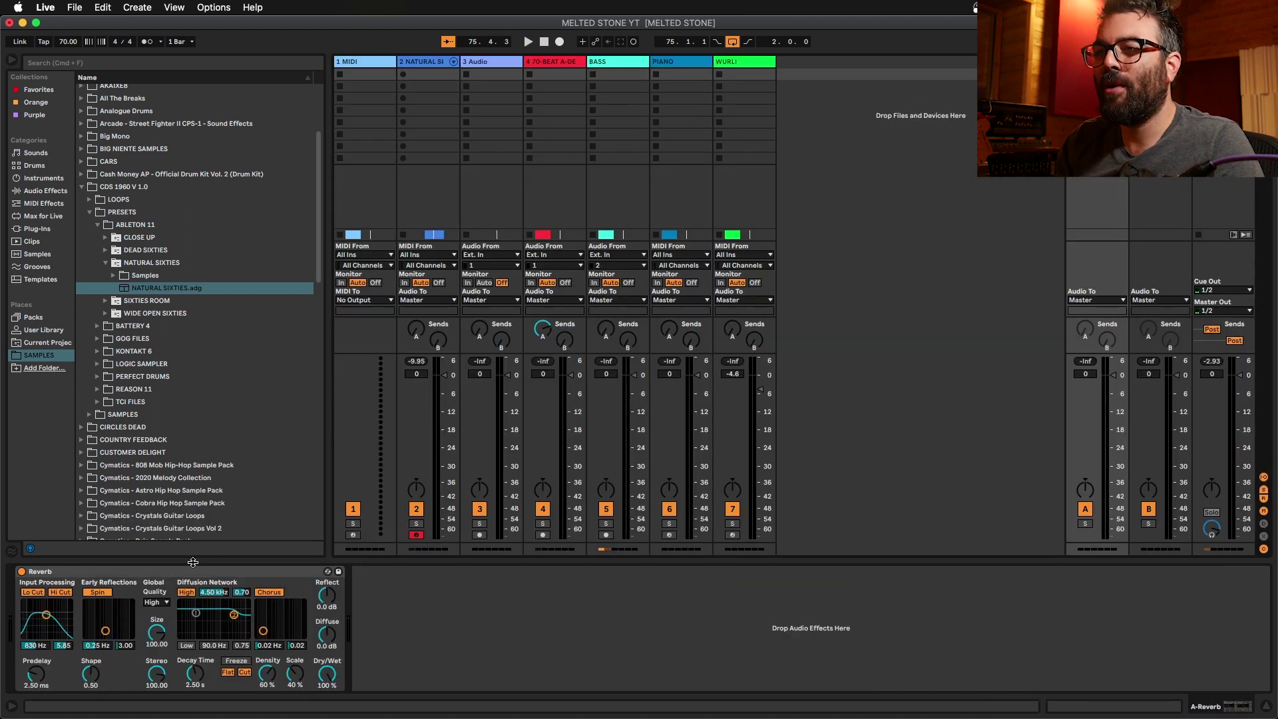
Step: Replace the Reverb on return track A with the UAD Pure Plate plug-in, using its Audio Units version
click(195, 571)
key(Delete)
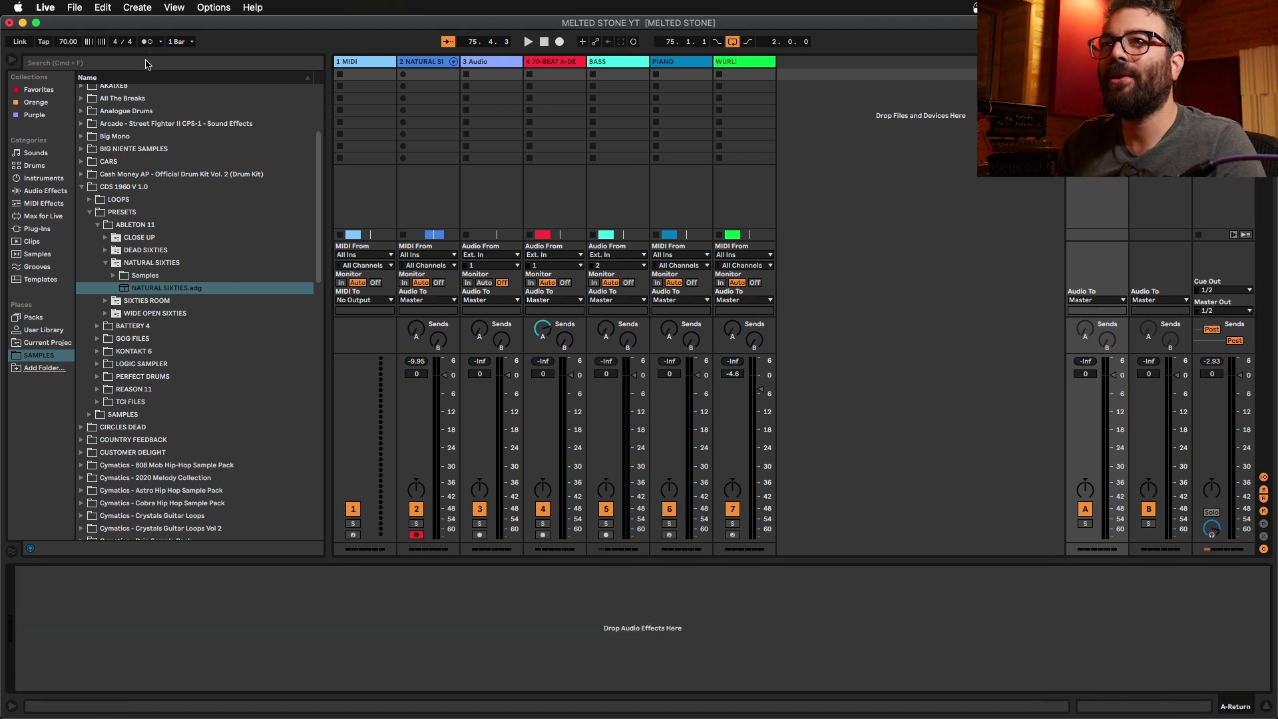
click(147, 63)
text(PURE)
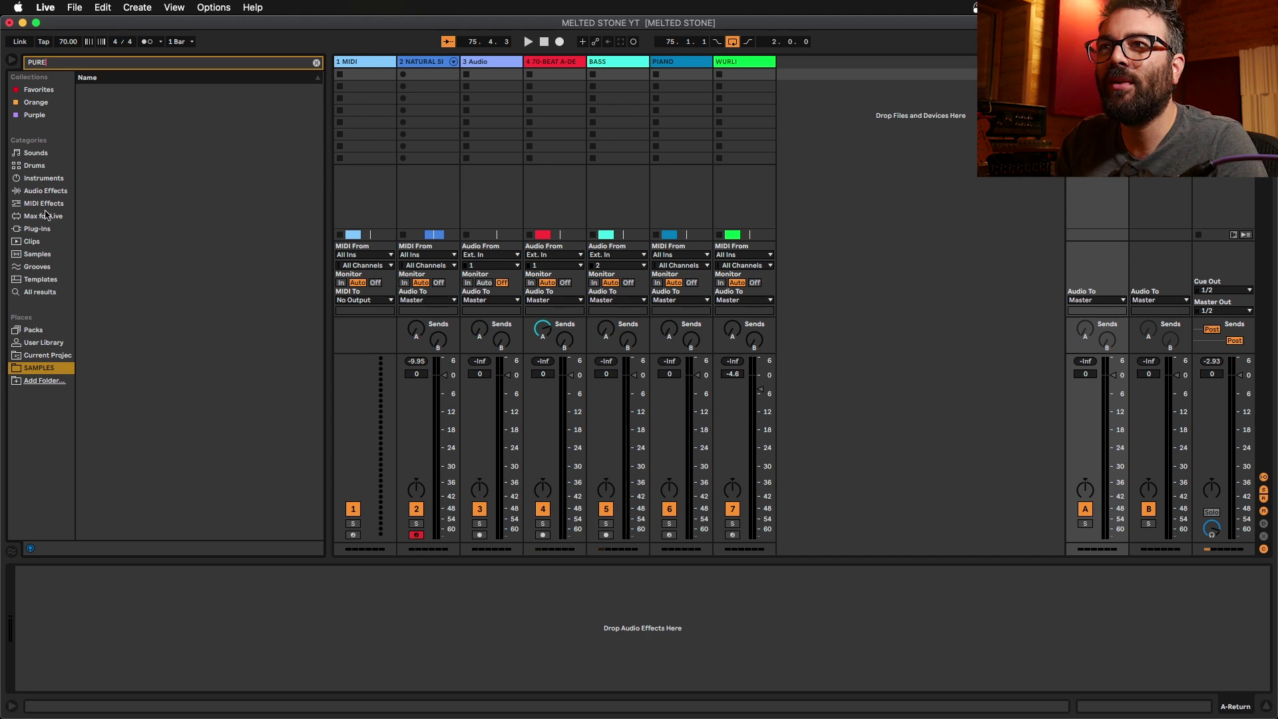
click(39, 228)
click(83, 102)
click(99, 117)
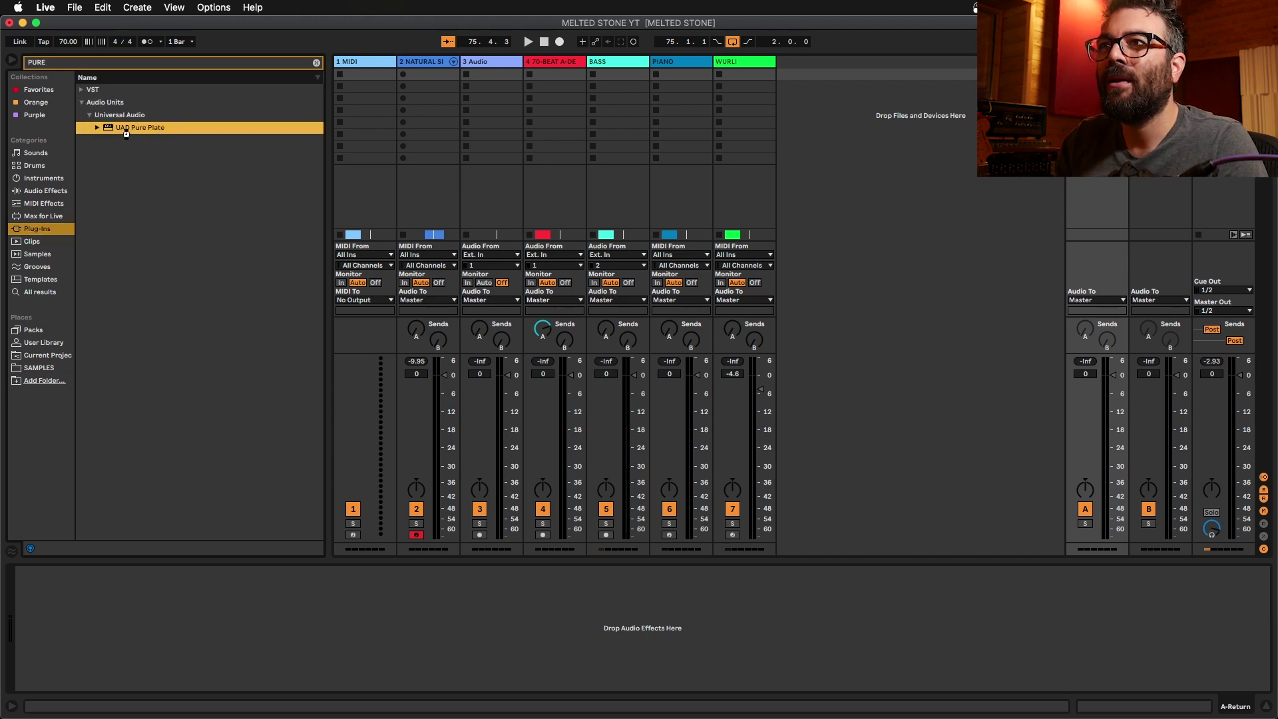
double_click(111, 127)
drag(475, 195, 1051, 189)
Step: During playback, set Pure Plate's low cut to about 180 Hz with a short pre-delay, and adjust the NATURAL SIXTIES send to return A
key(space)
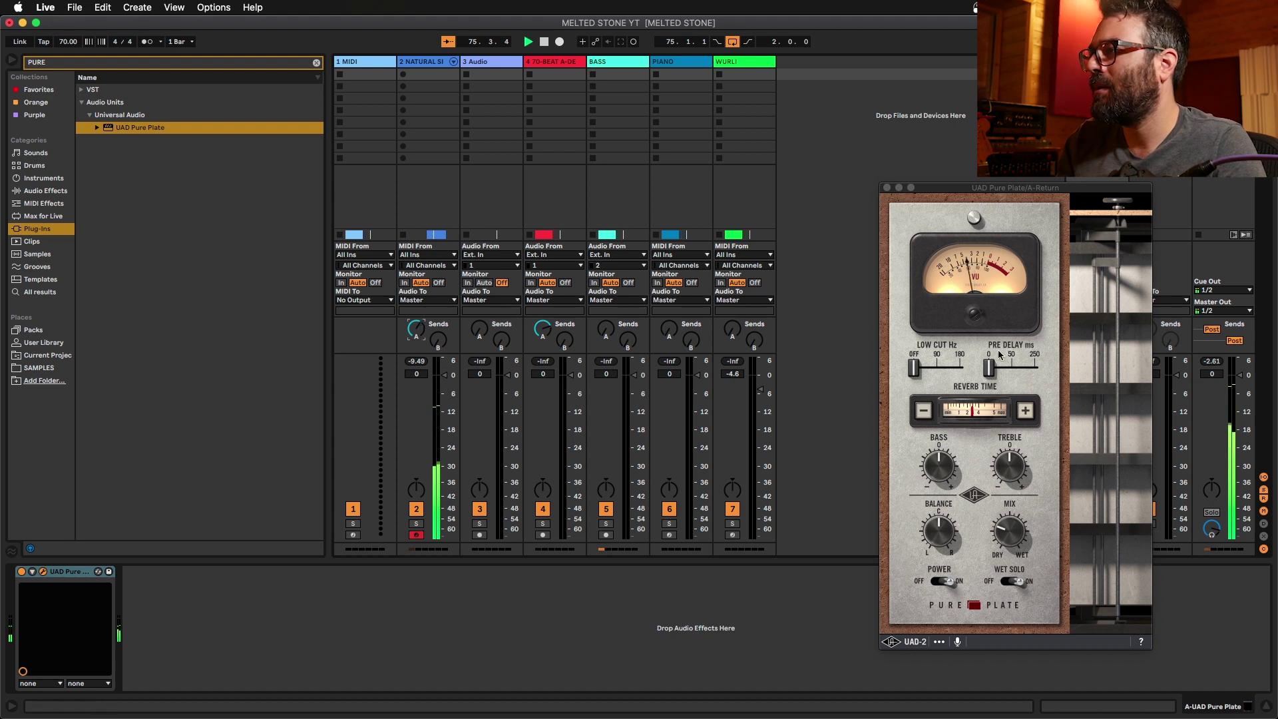
drag(914, 368, 998, 373)
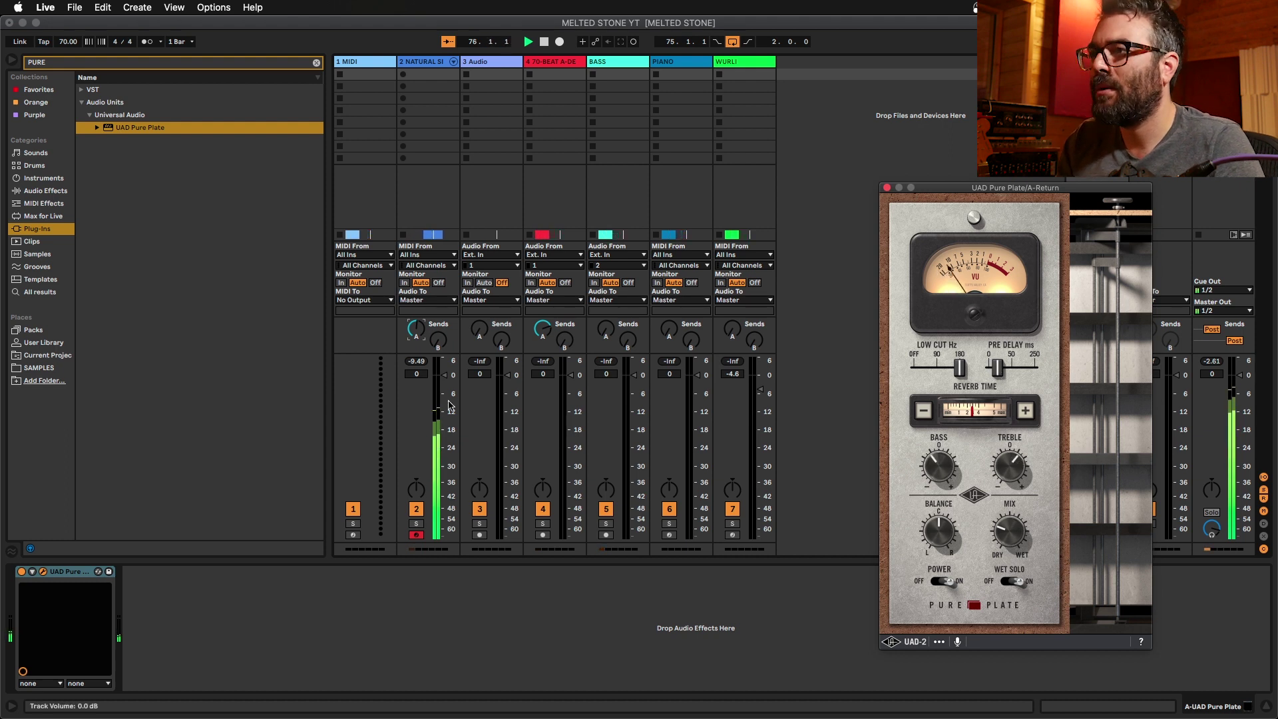
click(415, 339)
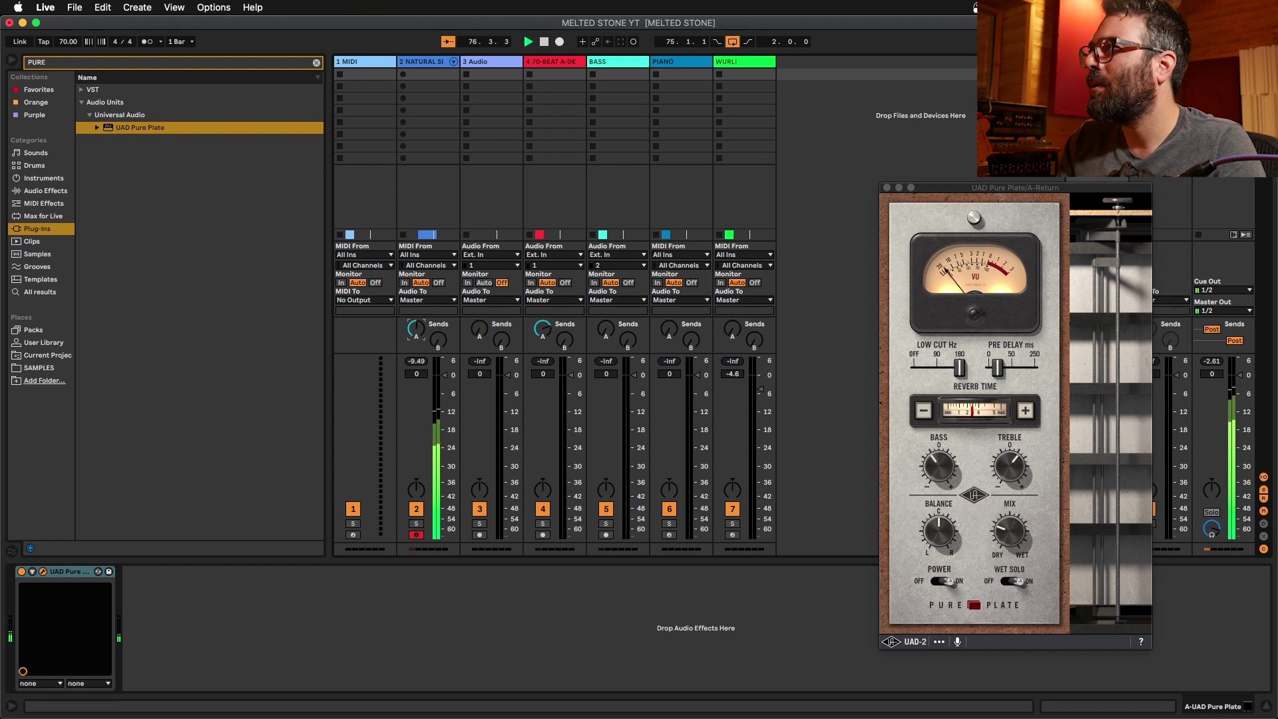
Step: In Arrangement View, copy the last BASS, PIANO and WURLI clips to bar 75, extend the drum clip and loop to bar 79, and play
key(Tab)
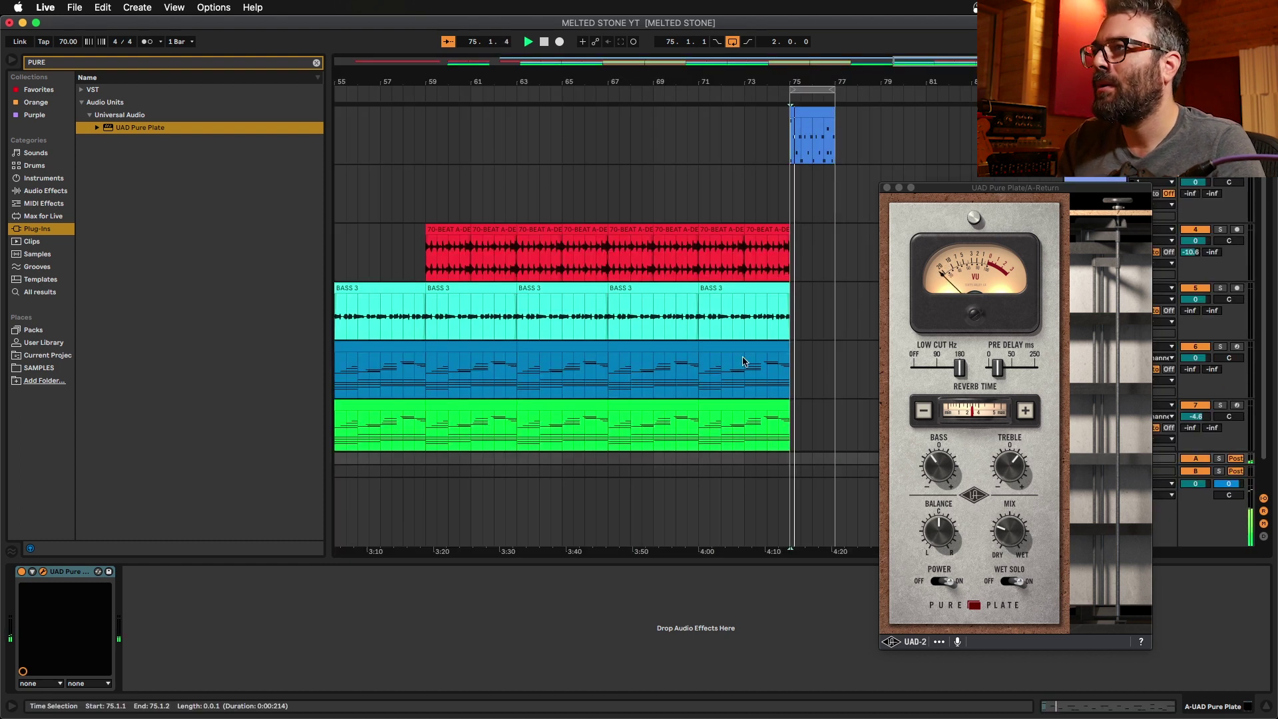
click(737, 289)
drag(729, 289, 813, 305)
drag(813, 306, 821, 306)
drag(768, 406, 860, 416)
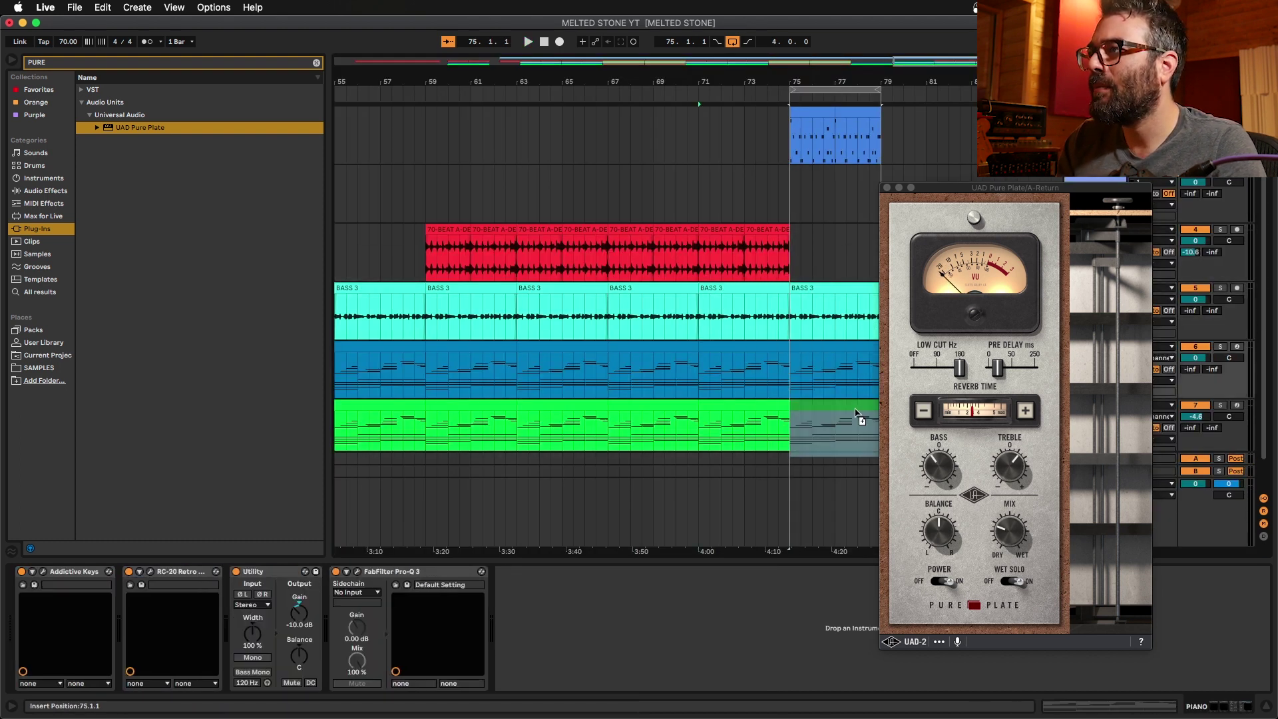
key(space)
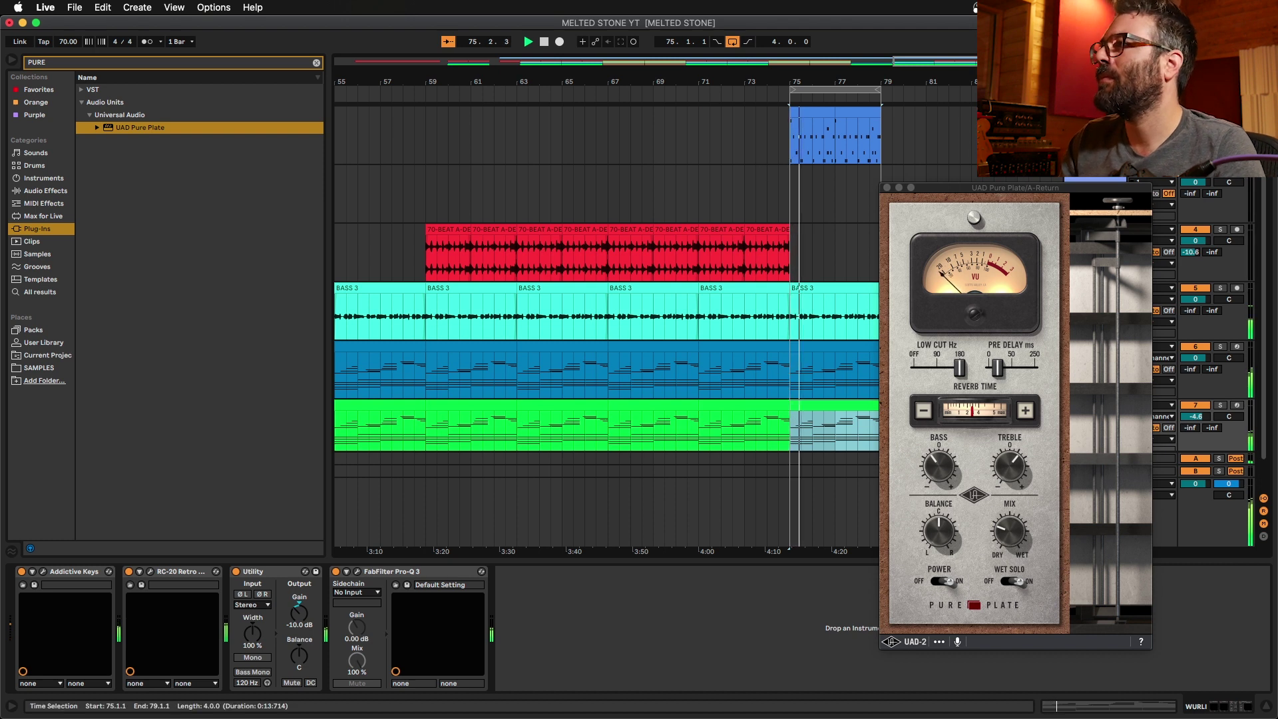
Step: Close the Pure Plate window and add a Utility with 5.56 dB gain to the NATURAL SIXTIES track
click(1095, 112)
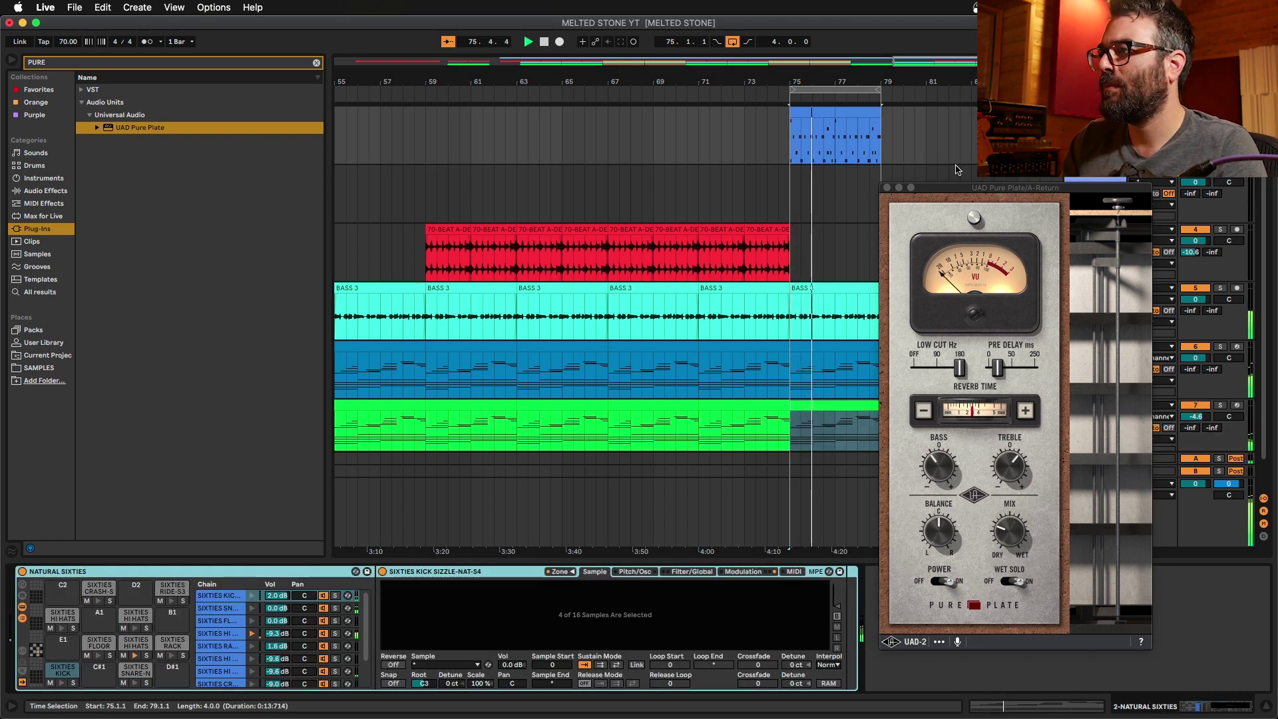
click(887, 188)
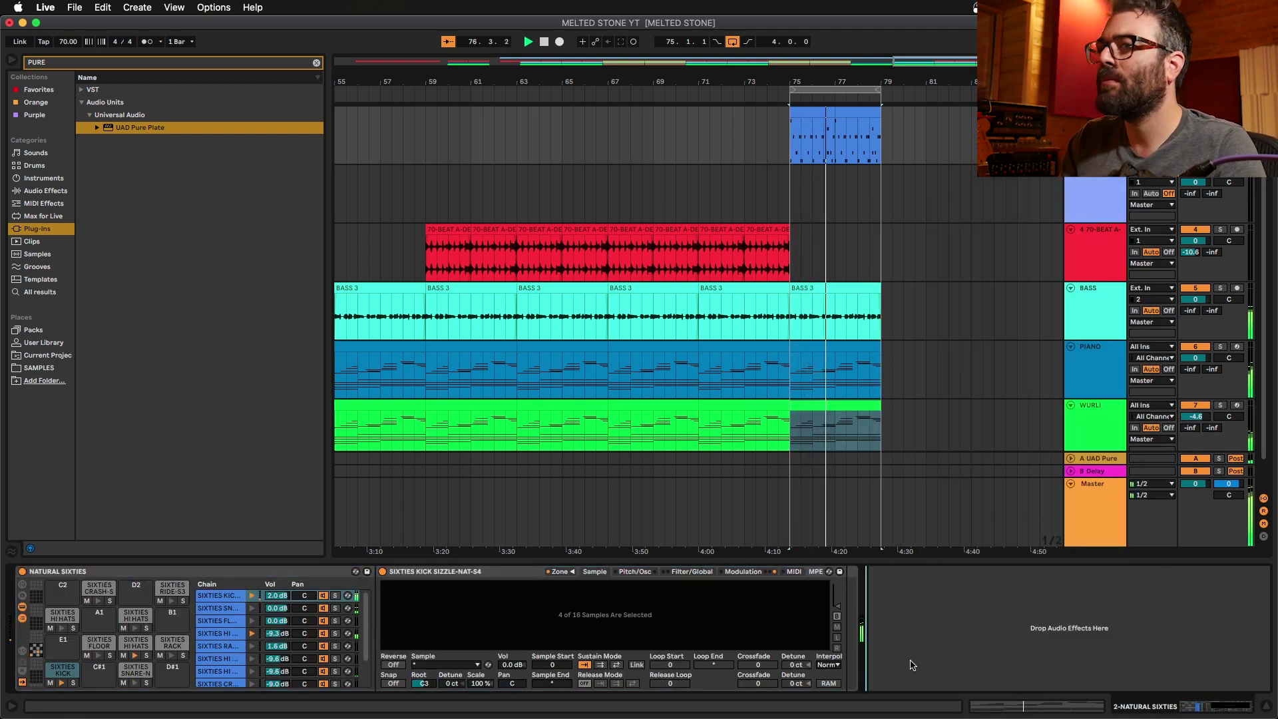
click(46, 63)
text(UTILI)
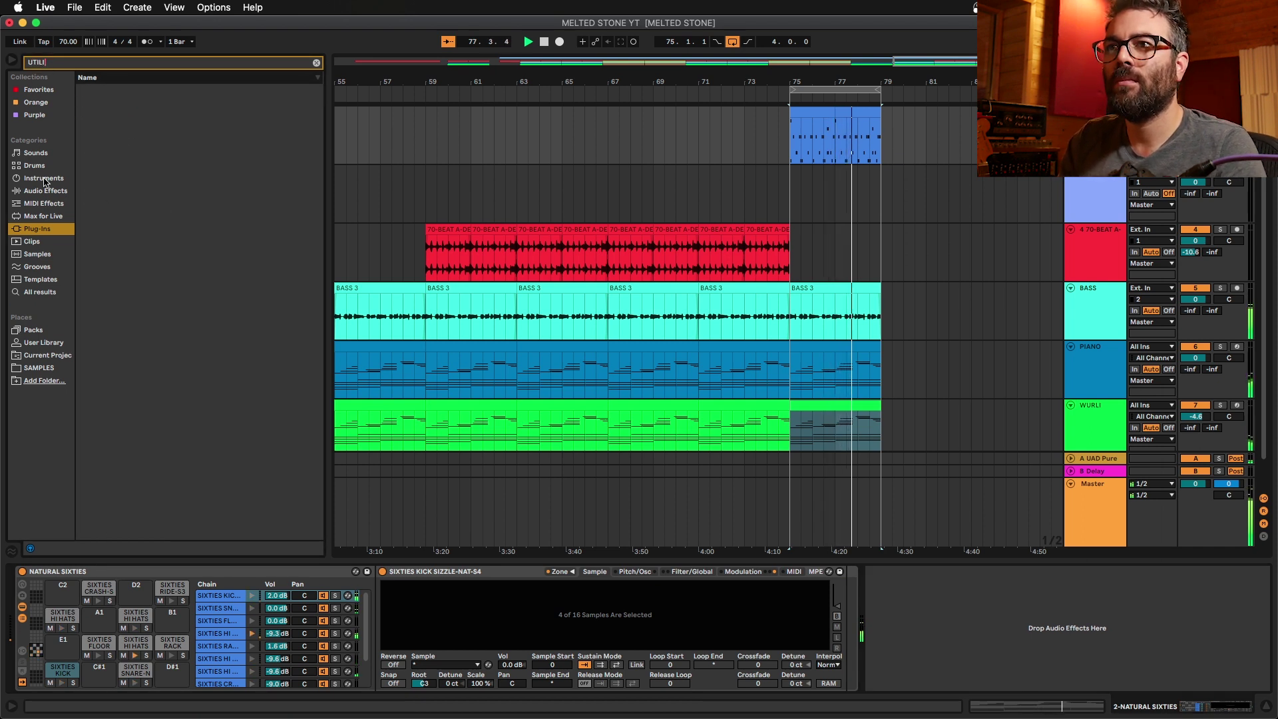
click(38, 191)
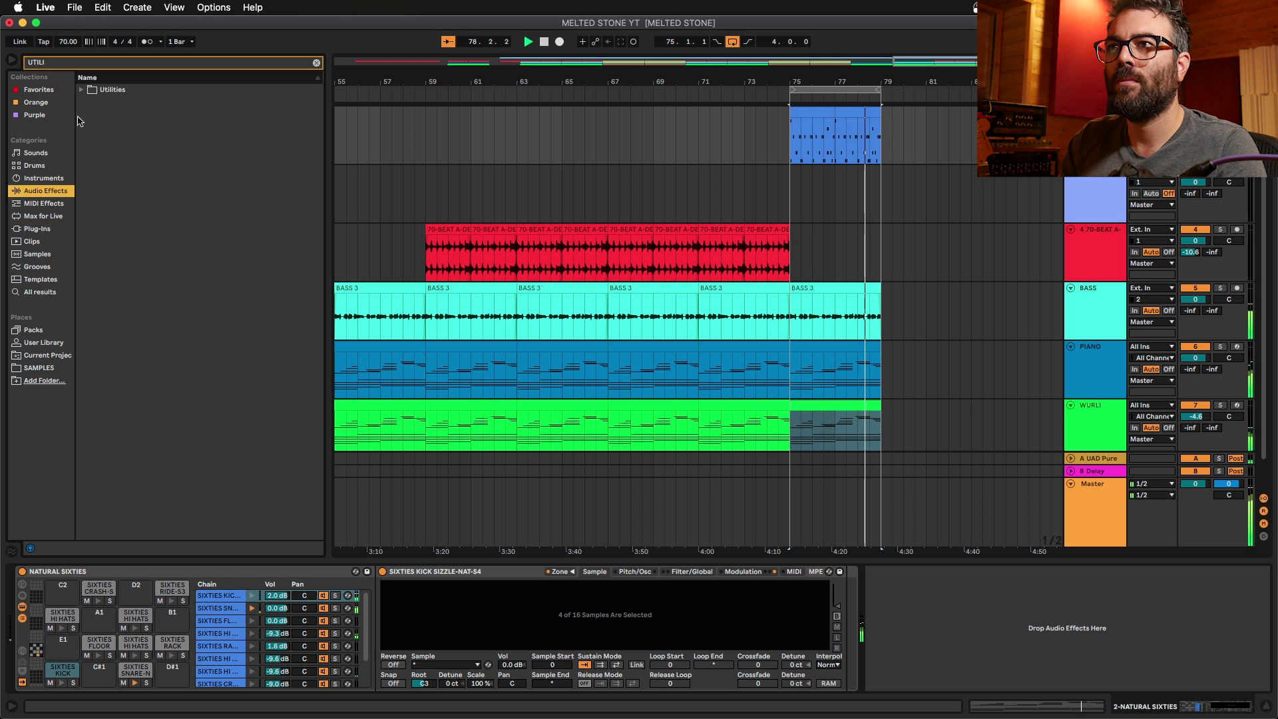
double_click(118, 153)
drag(934, 613, 935, 596)
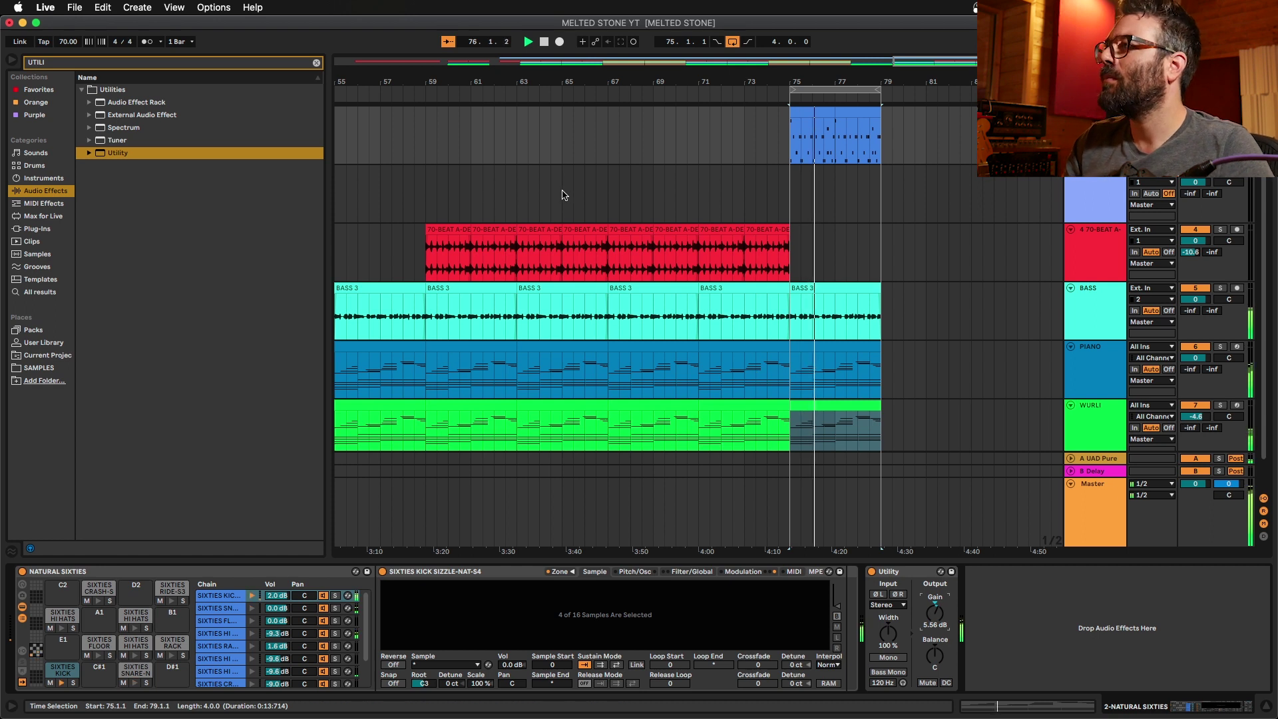
Step: Stop playback and insert FabFilter FF Pro-Q 3 after the sampler in the SIXTIES KICK SIZZLE-NAT-S4 chain
double_click(56, 671)
double_click(56, 672)
key(space)
click(102, 65)
text(FAB)
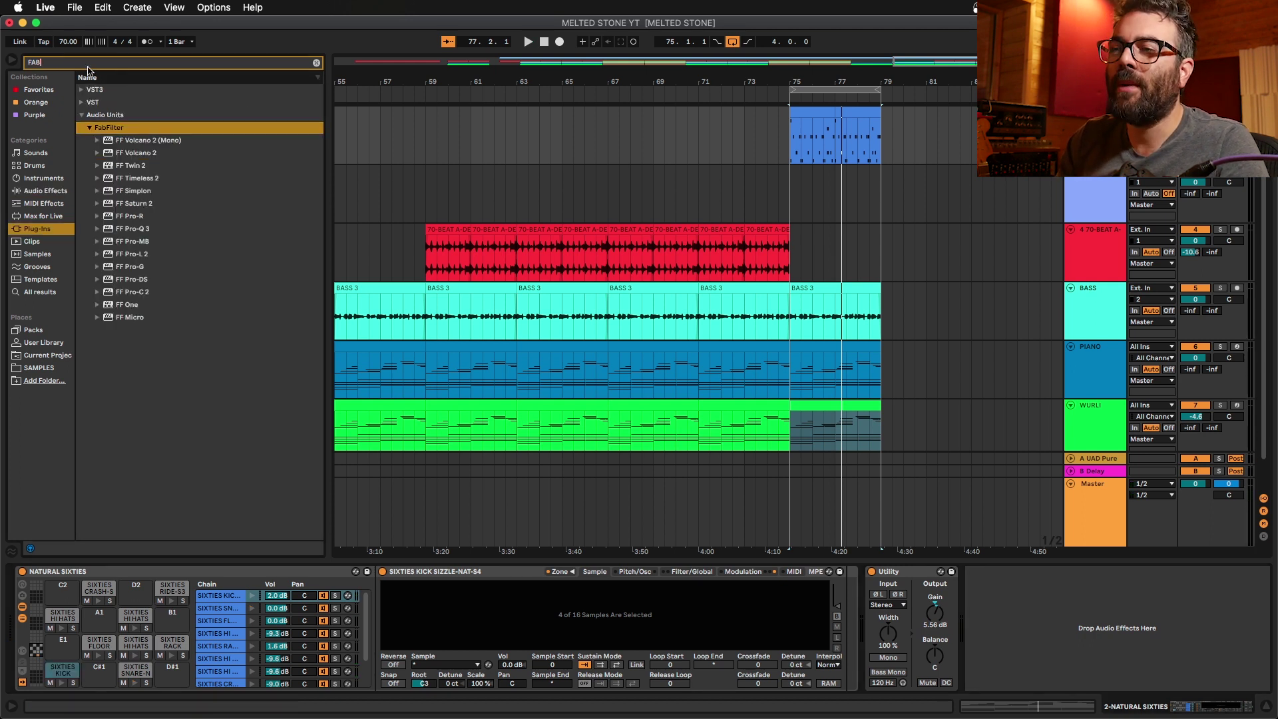
mouse_move(146, 230)
mouse_down()
mouse_move(890, 588)
mouse_move(844, 607)
mouse_up()
Step: Add a low cut at about 21 Hz and a high cut at about 12.6 kHz to the kick's EQ
drag(713, 333, 743, 334)
click(1236, 335)
drag(1236, 335, 1187, 333)
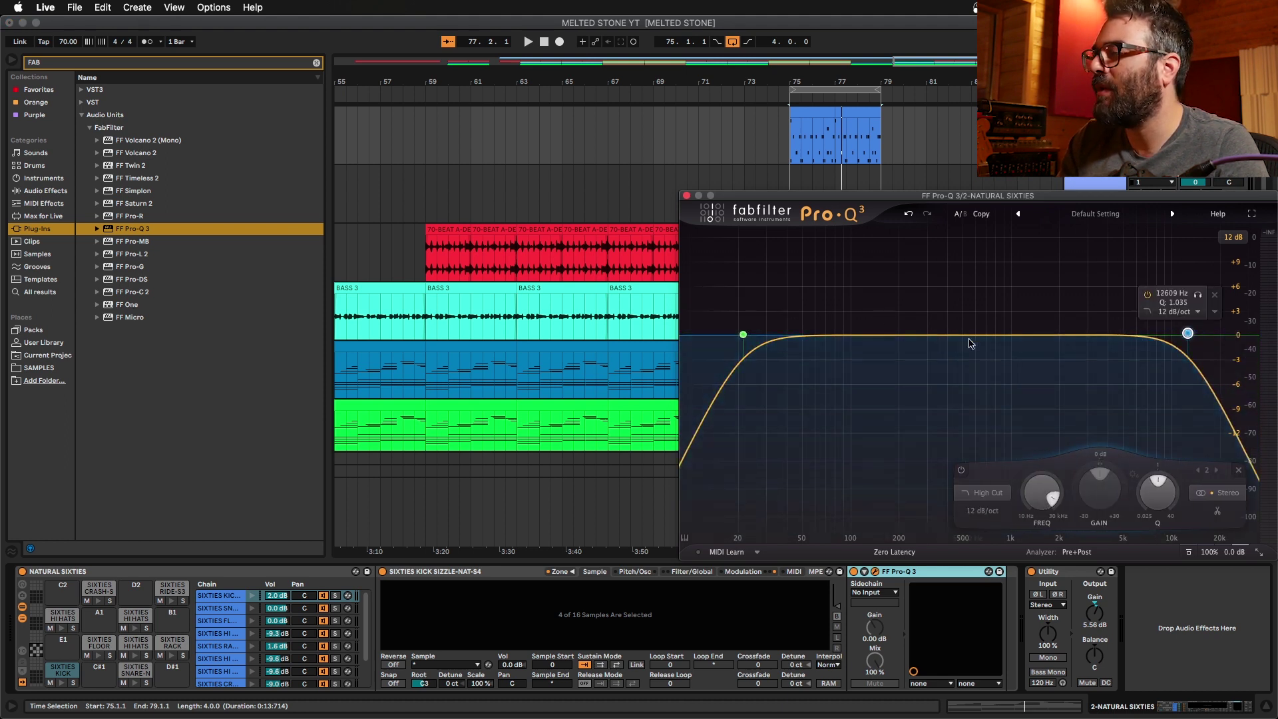
Step: Solo the kick during playback, add a narrow EQ cut around 200 Hz and a slight boost around 3.7 kHz, and close the EQ
click(73, 683)
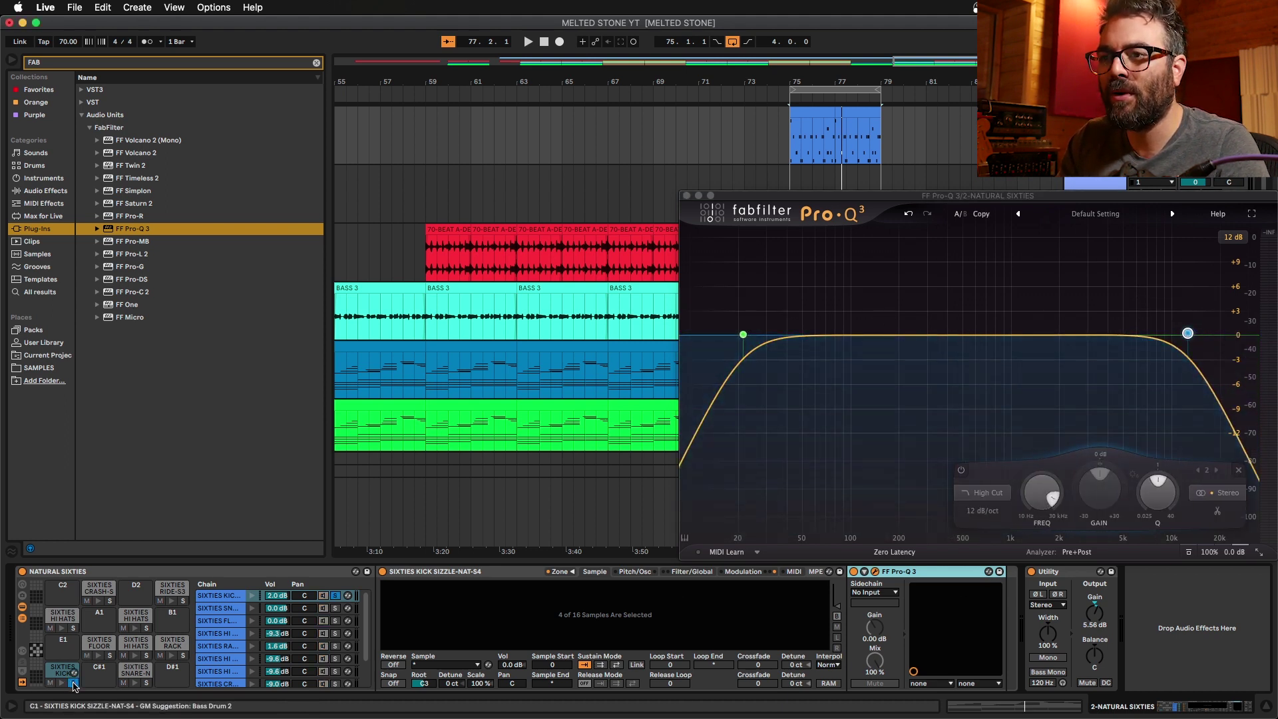
key(space)
drag(968, 335, 903, 373)
scroll(899, 237, up, 5)
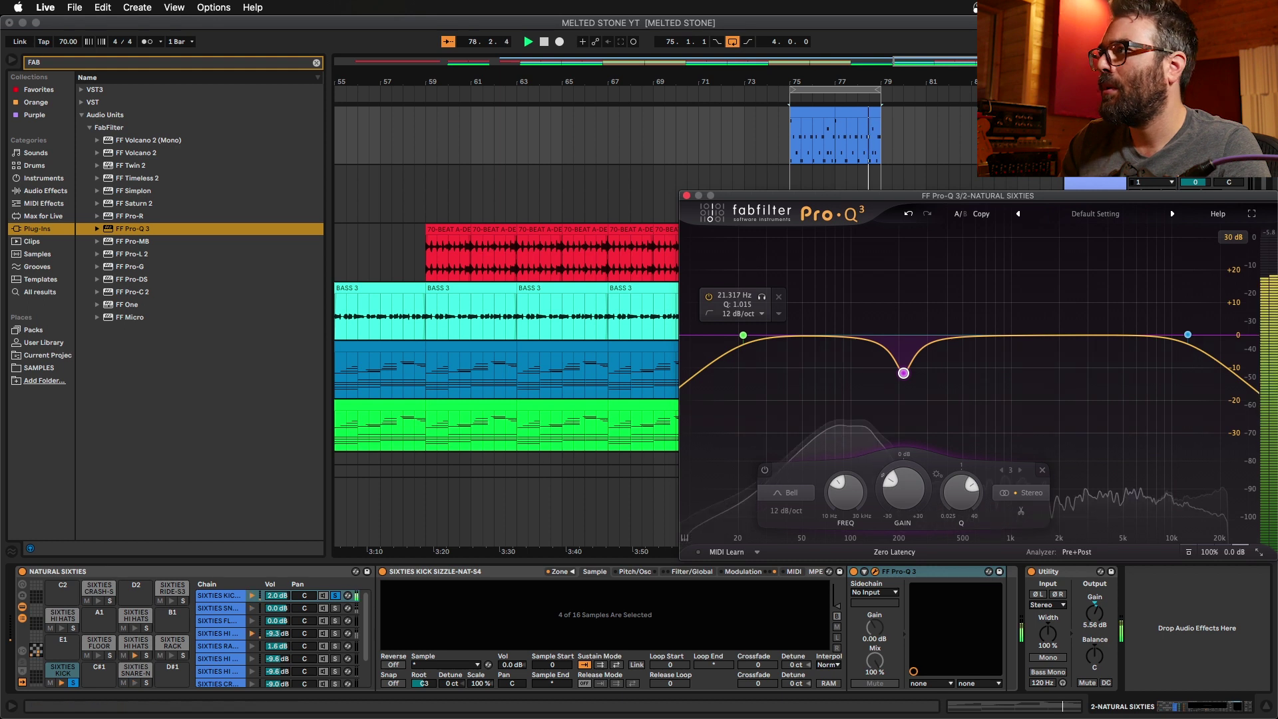
click(1101, 331)
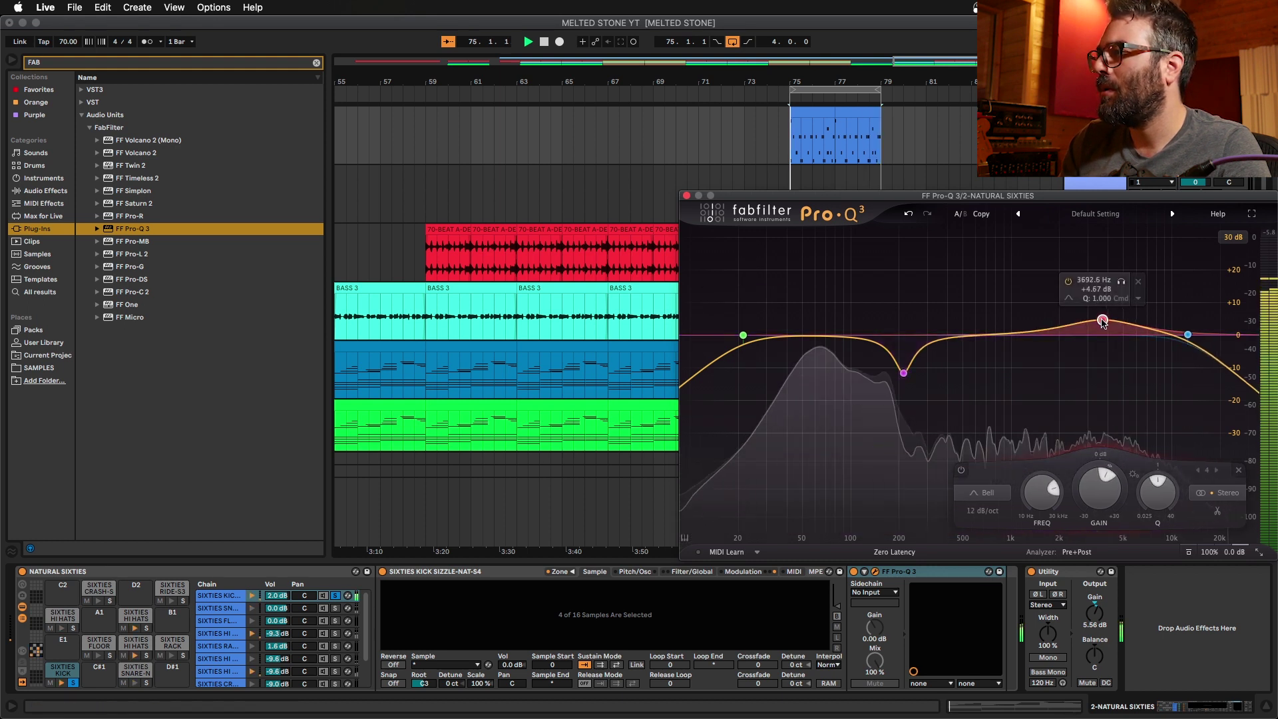
key(space)
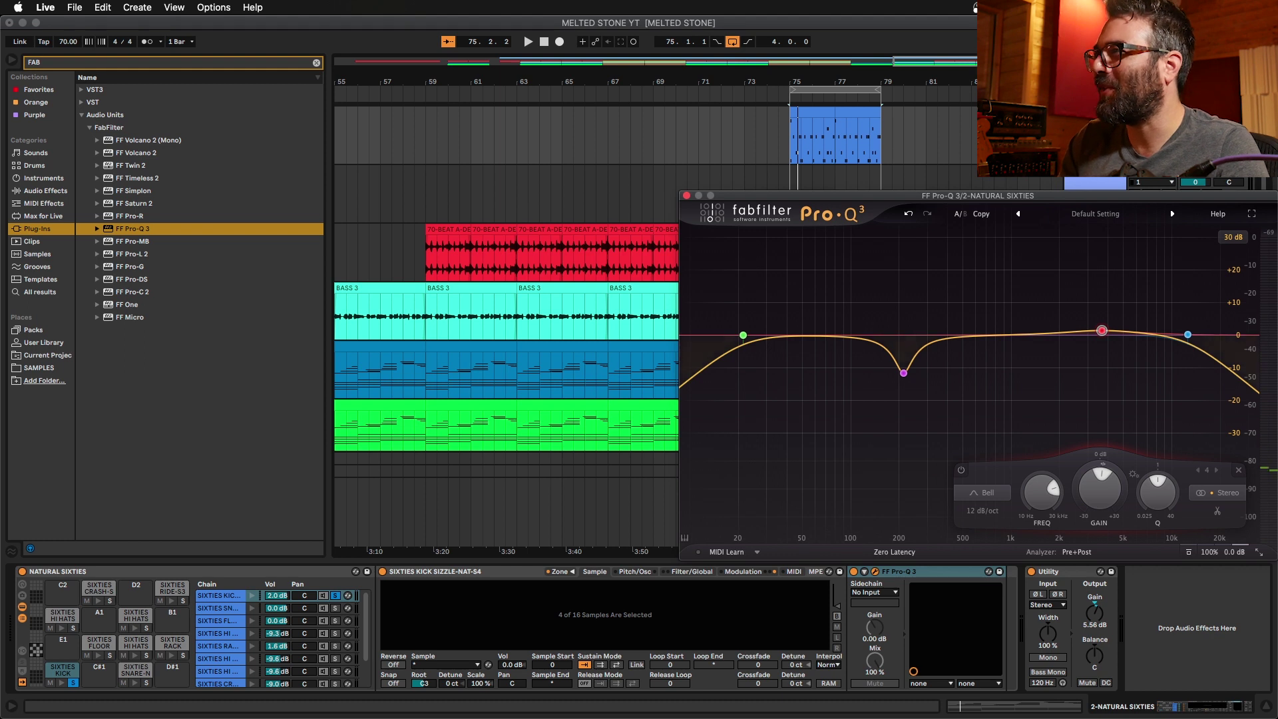
key(space)
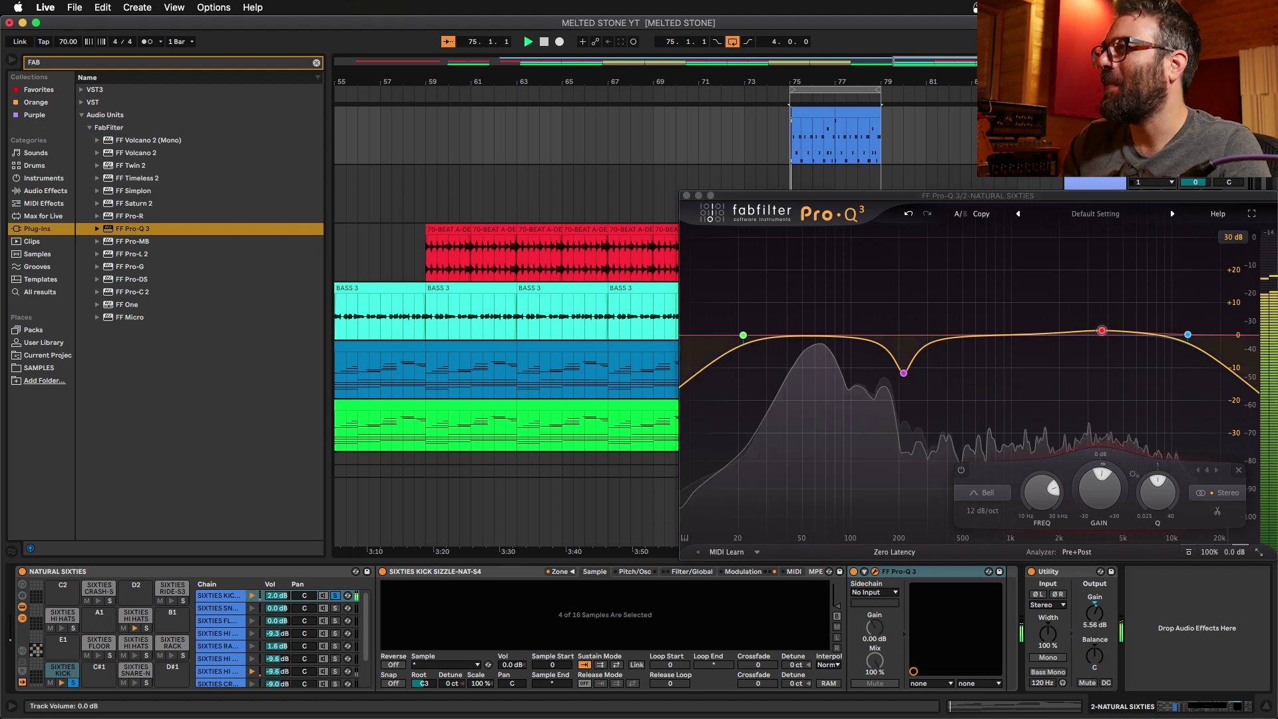
click(687, 196)
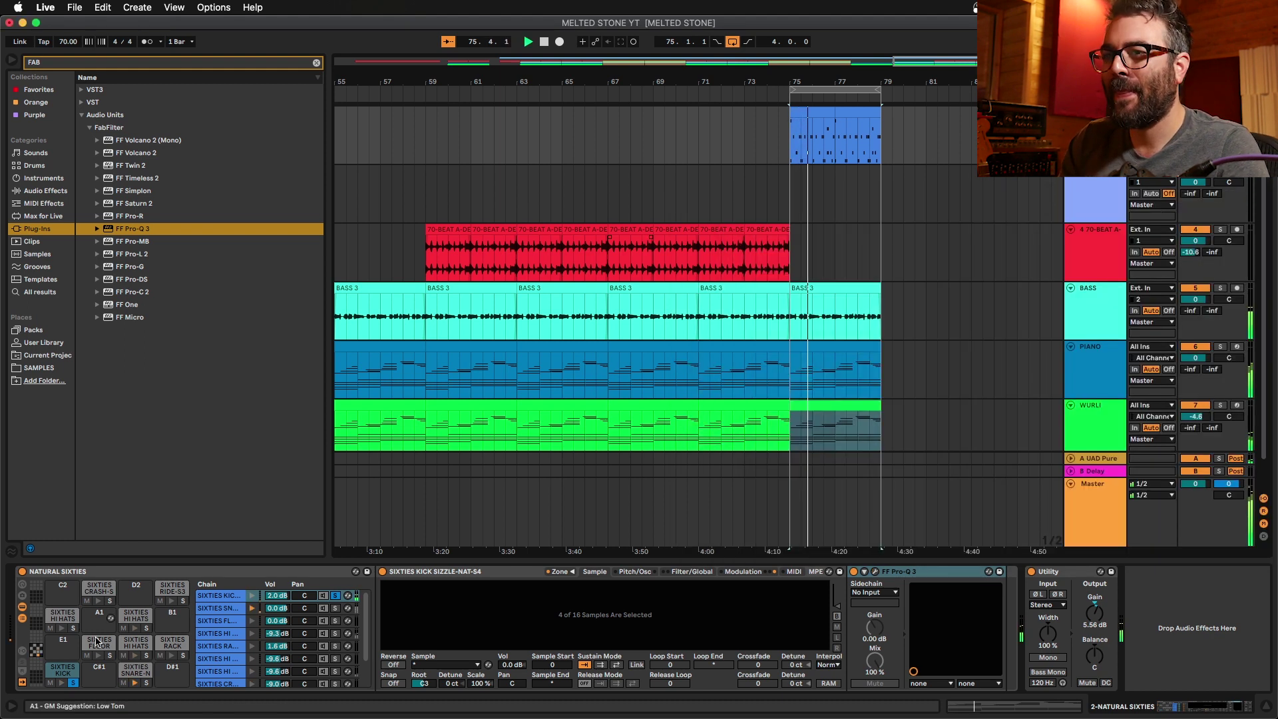
Step: Solo the SIXTIES SNARE-NAT-S4 pad instead of the kick and insert FF Pro-Q 3 into its chain
click(145, 683)
mouse_move(143, 230)
mouse_down()
mouse_move(603, 474)
mouse_move(242, 369)
mouse_move(163, 242)
mouse_up()
click(140, 672)
drag(140, 676, 866, 659)
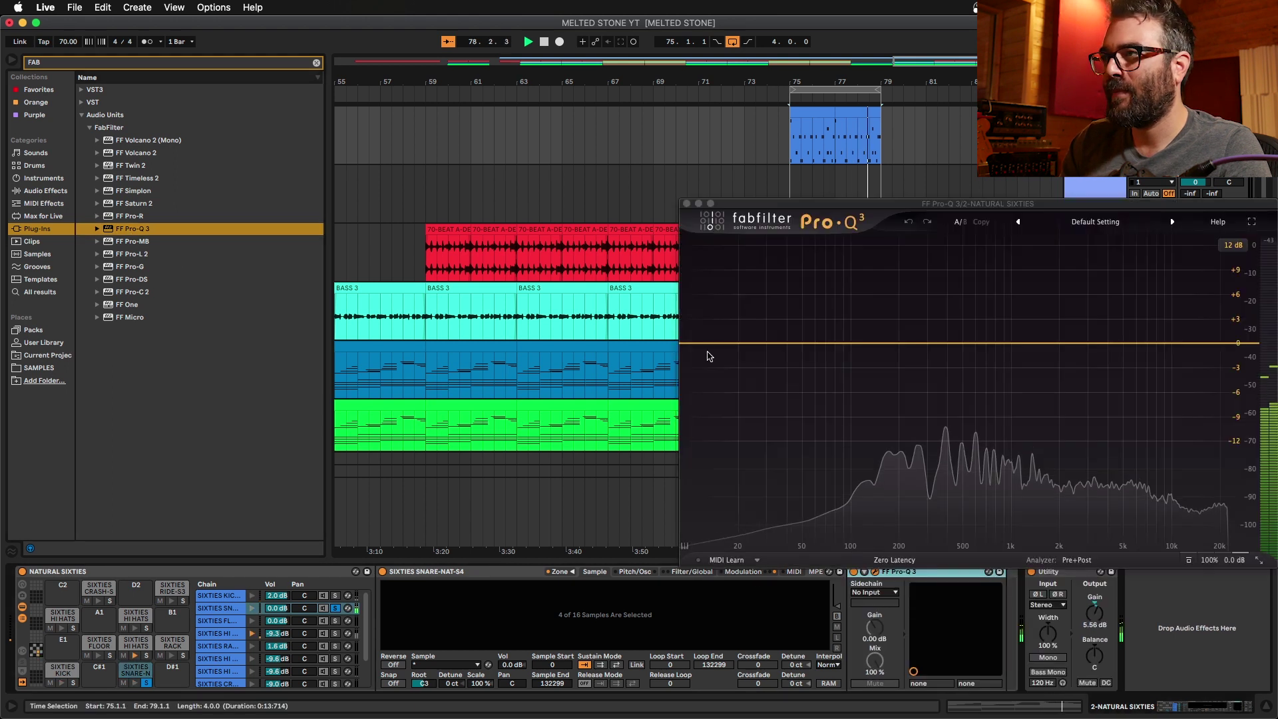
Step: Shape the snare's EQ with a low cut around 80 Hz, a 3.05 dB cut at 384.63 Hz, and a slight high-shelf boost
drag(726, 343, 834, 346)
drag(1012, 342, 945, 368)
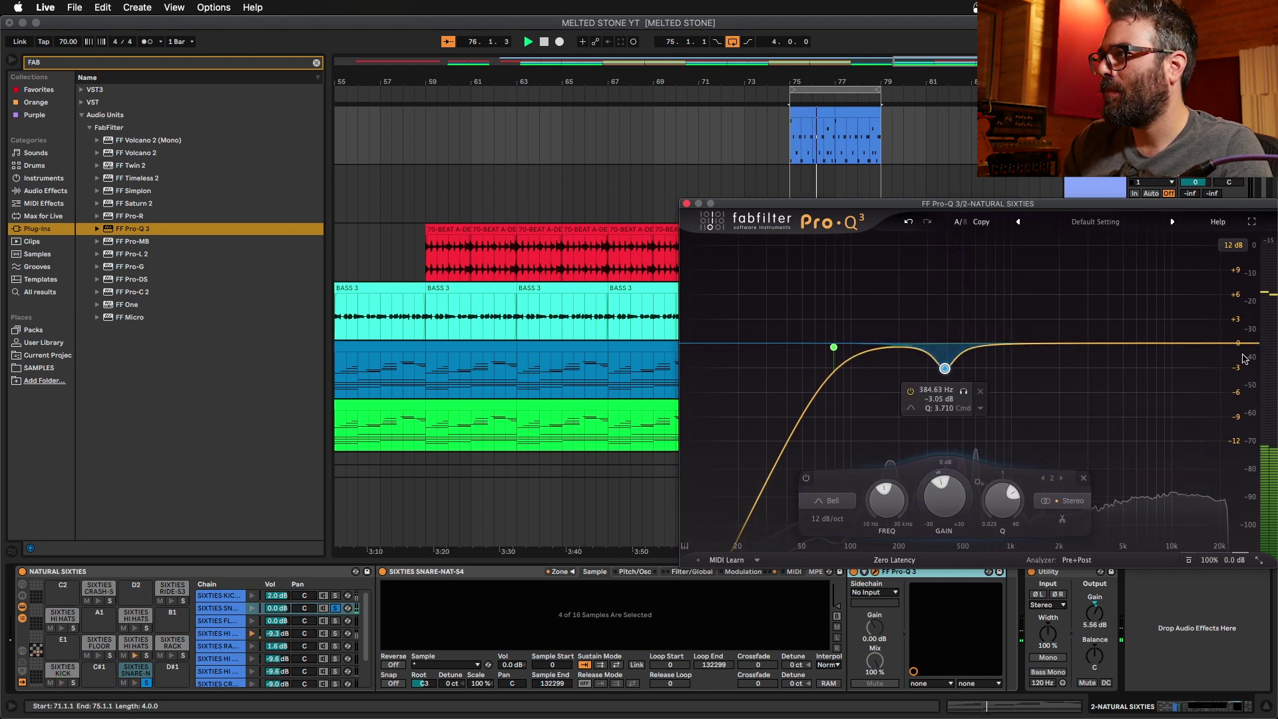
click(1193, 341)
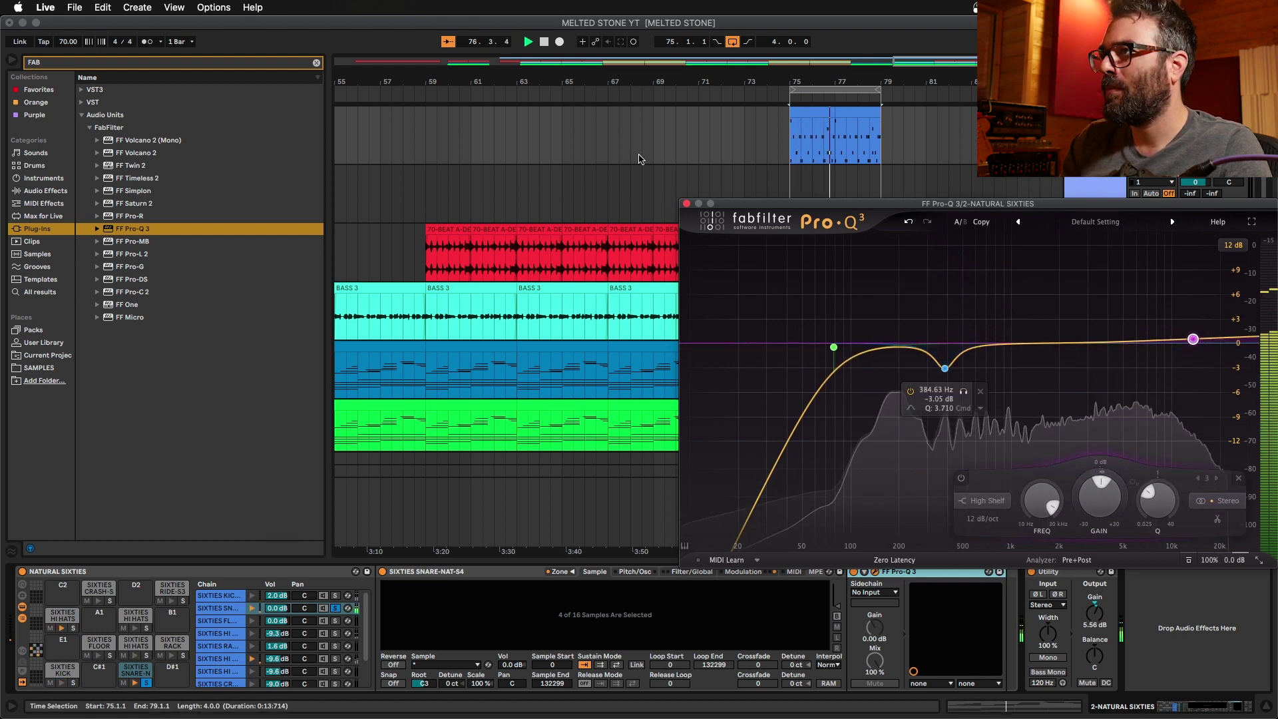
Step: Close the EQ and add a Compressor to the snare chain with 1.63 ms attack, -31.0 dB threshold and 7.60 dB output
click(687, 204)
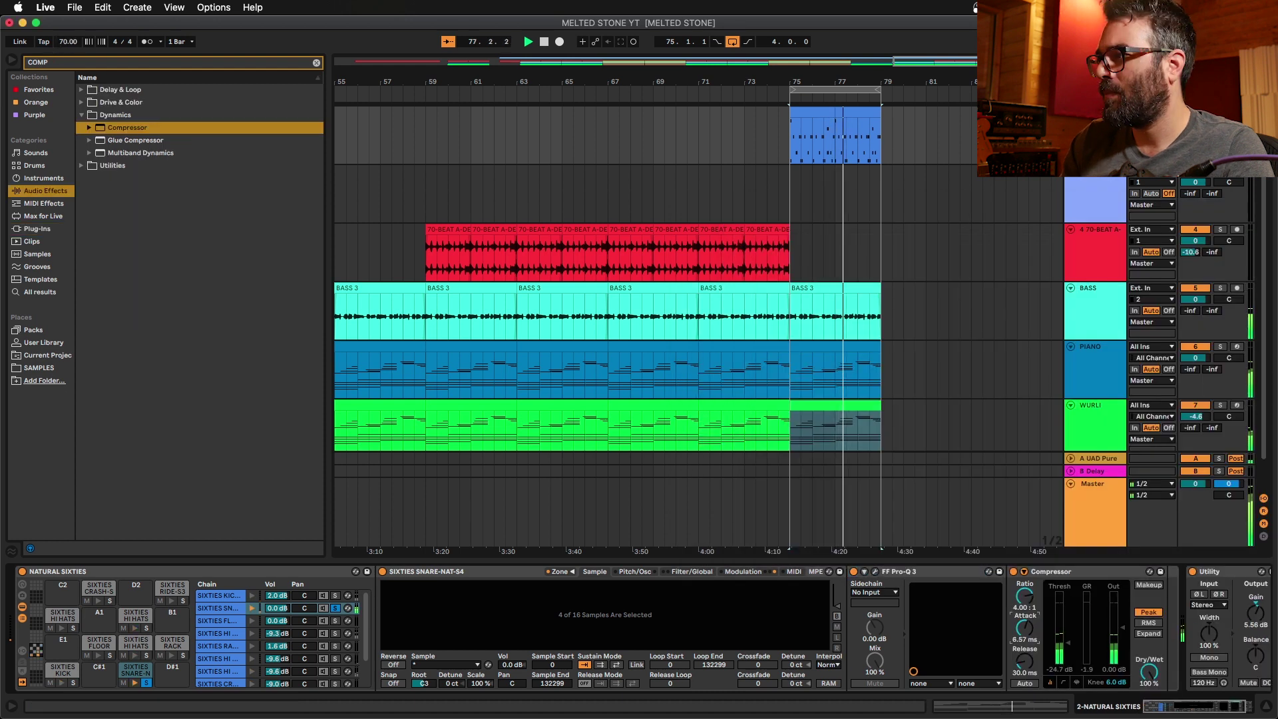
drag(1024, 627, 1025, 636)
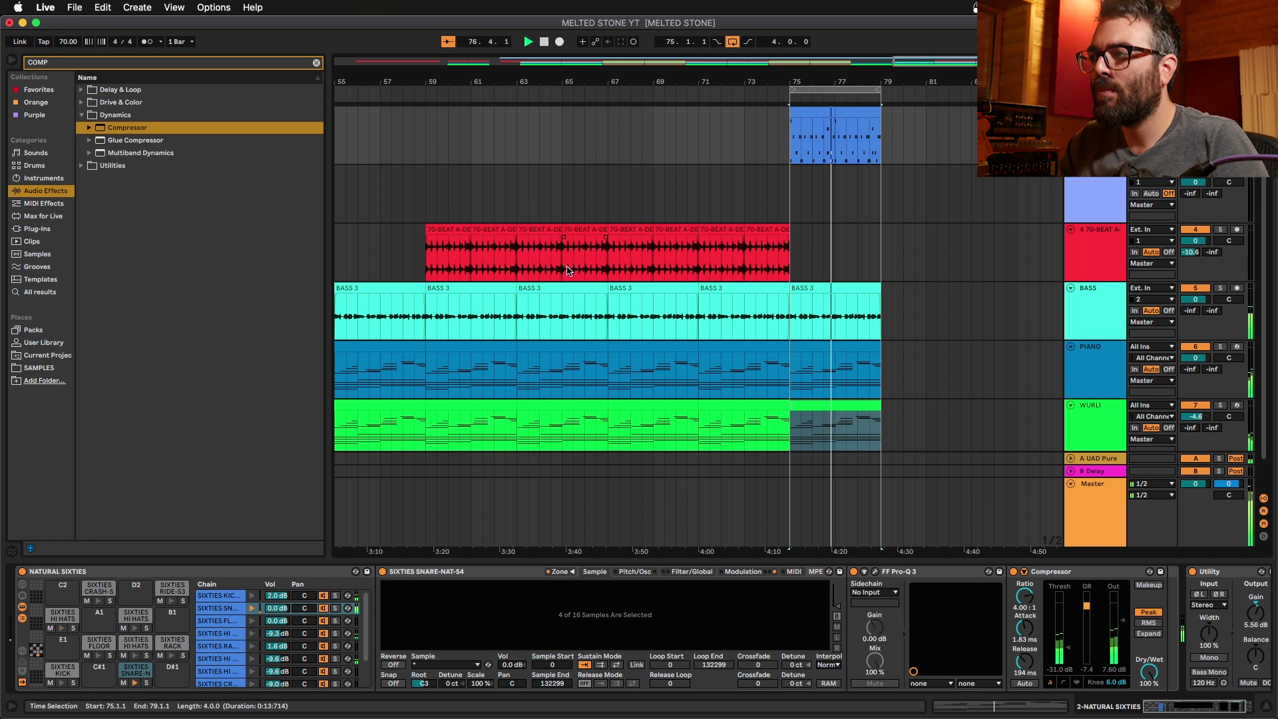
Step: Reopen the snare's Pro-Q 3, add a small boost around 150 Hz, and close the EQ
click(875, 572)
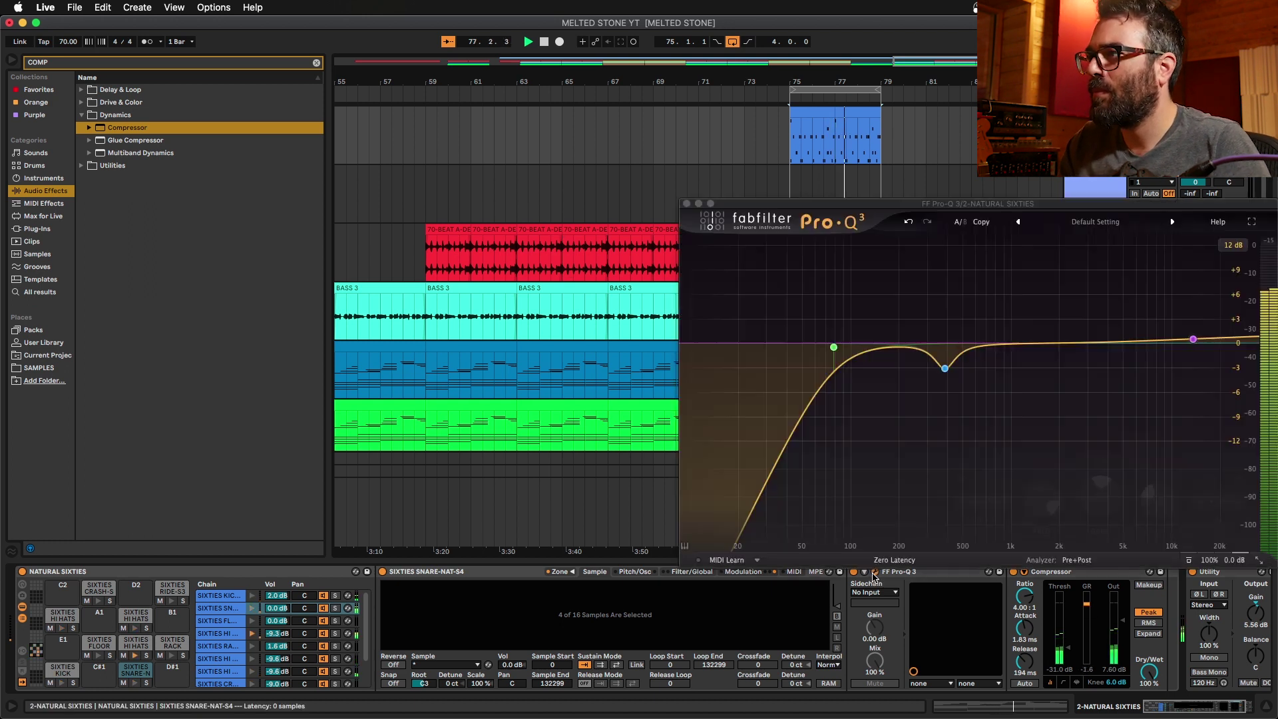
drag(886, 348, 881, 332)
click(687, 206)
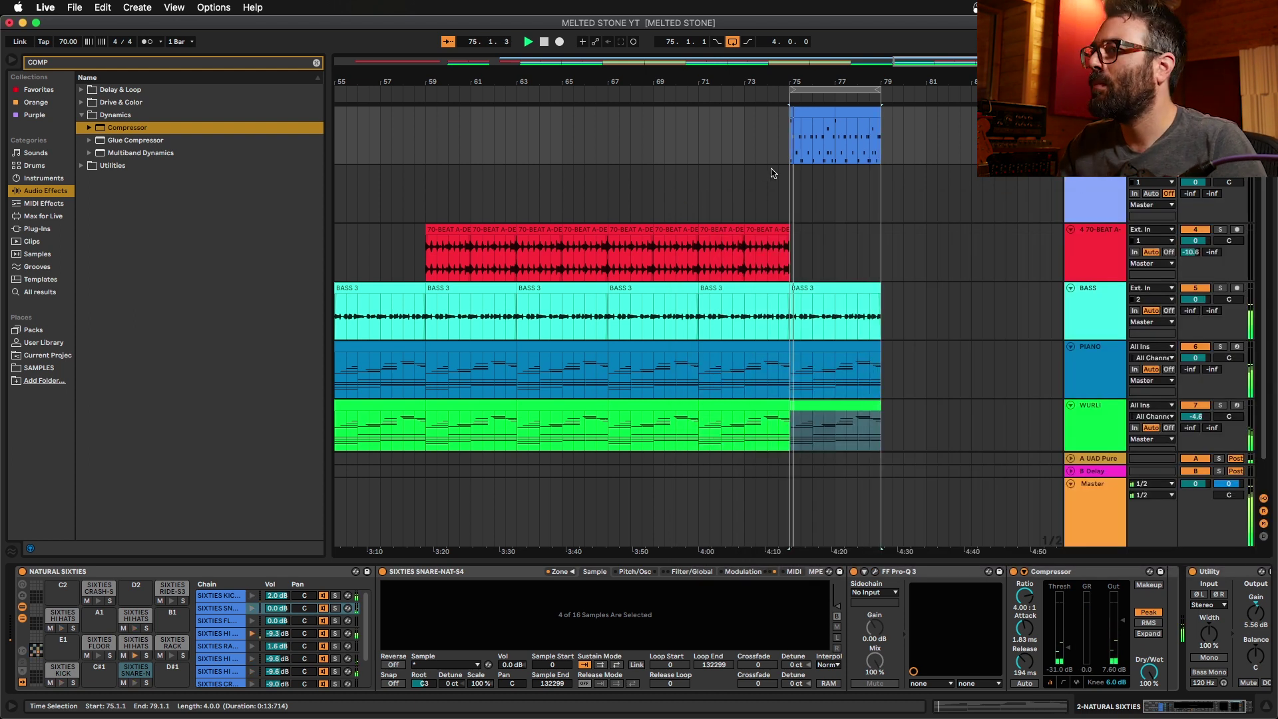
Step: Show the device chain of the SIXTIES HI HATS CLOSED-S3 pad
click(133, 647)
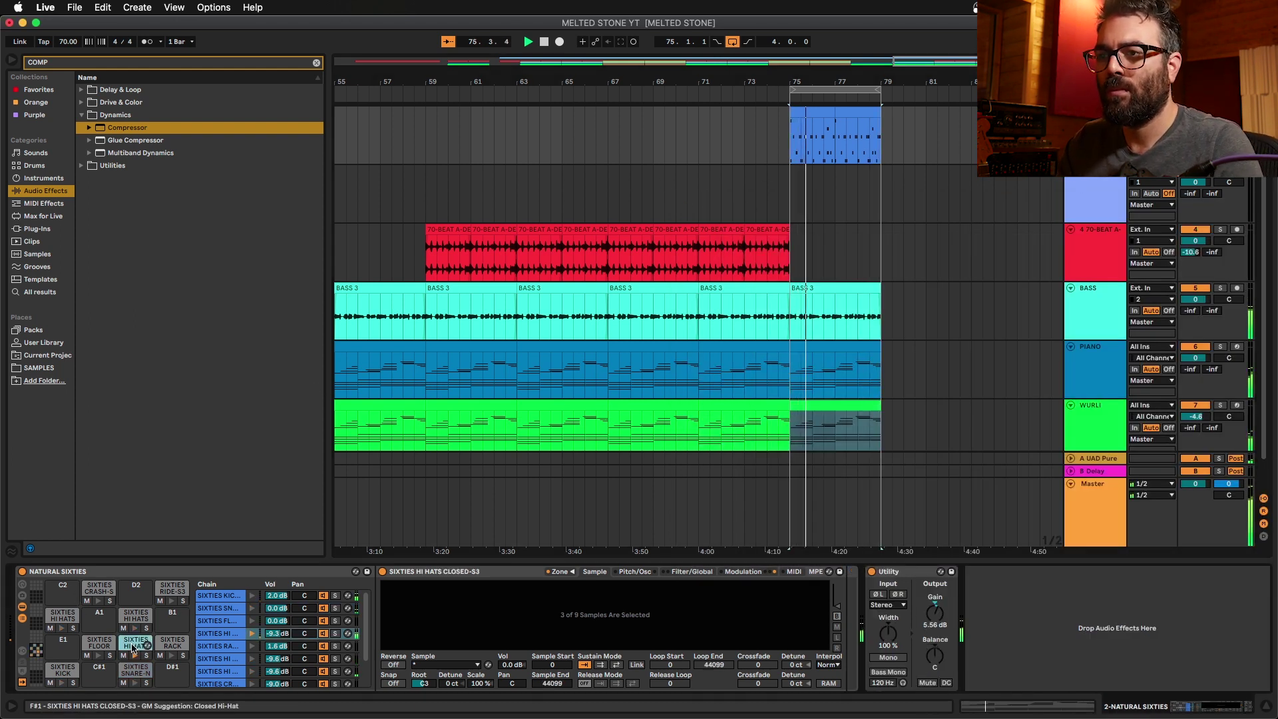